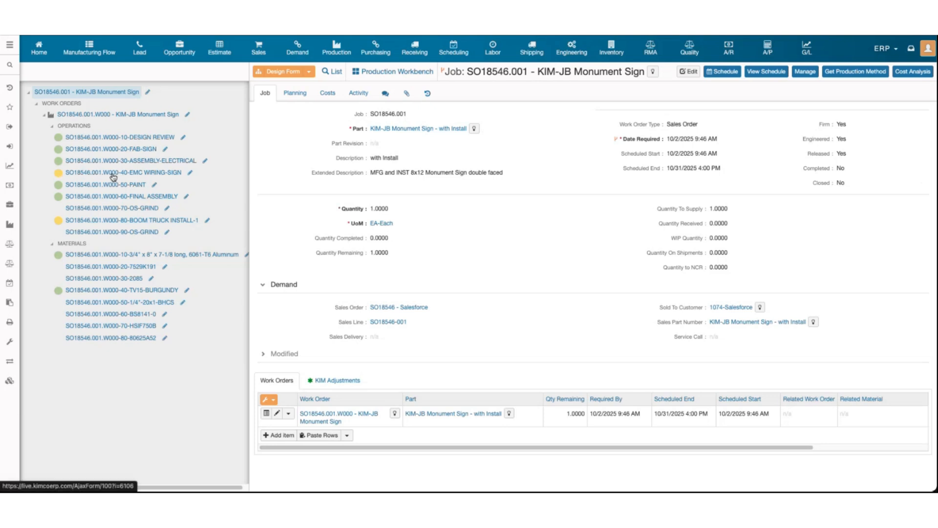
Inspect operation 70-OS-GRIND and materials 20-7529K191 and 1/4"-20x1-BHCS, then return to work order SO18546.001.W000
click(105, 211)
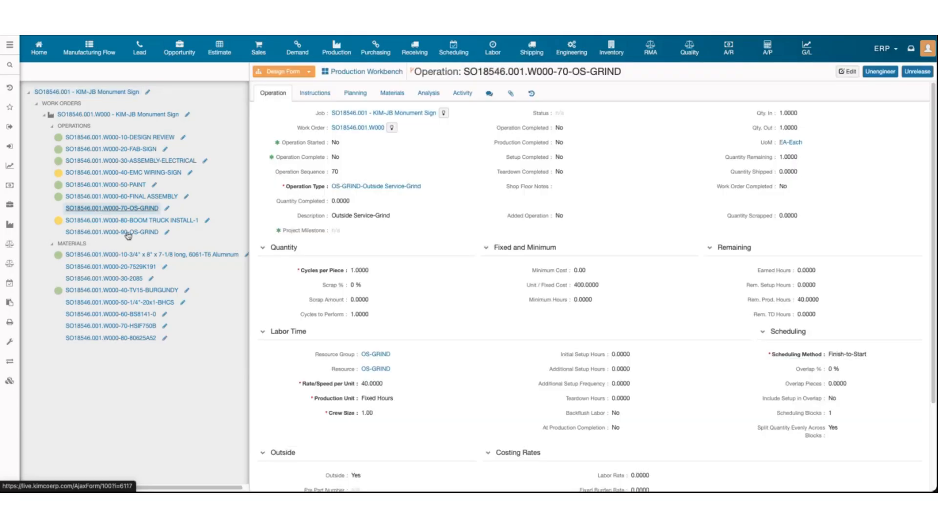
click(95, 267)
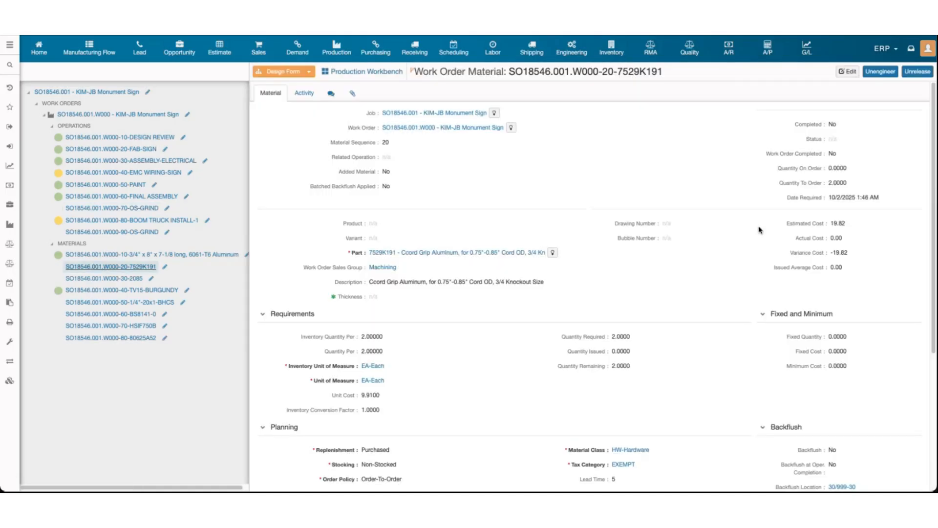
scroll(761, 230, down, 1)
scroll(802, 191, up, 1)
click(125, 303)
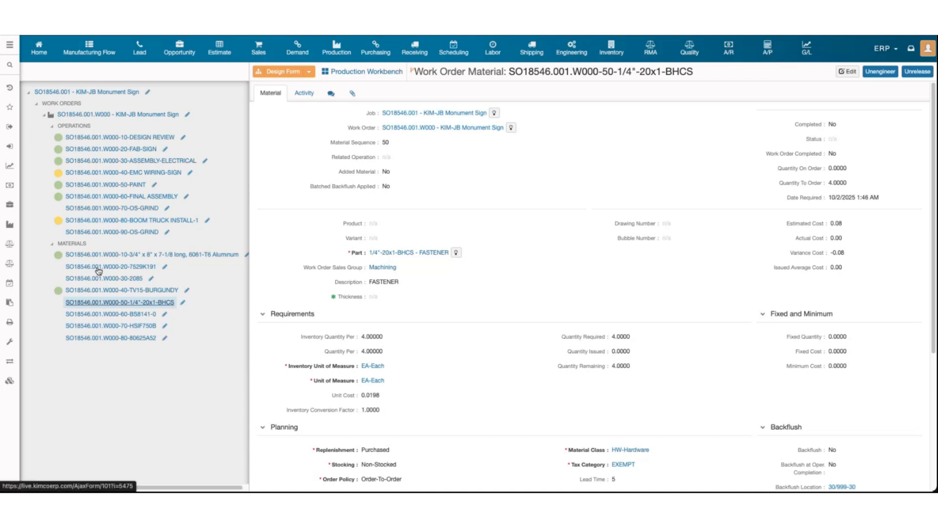
click(133, 119)
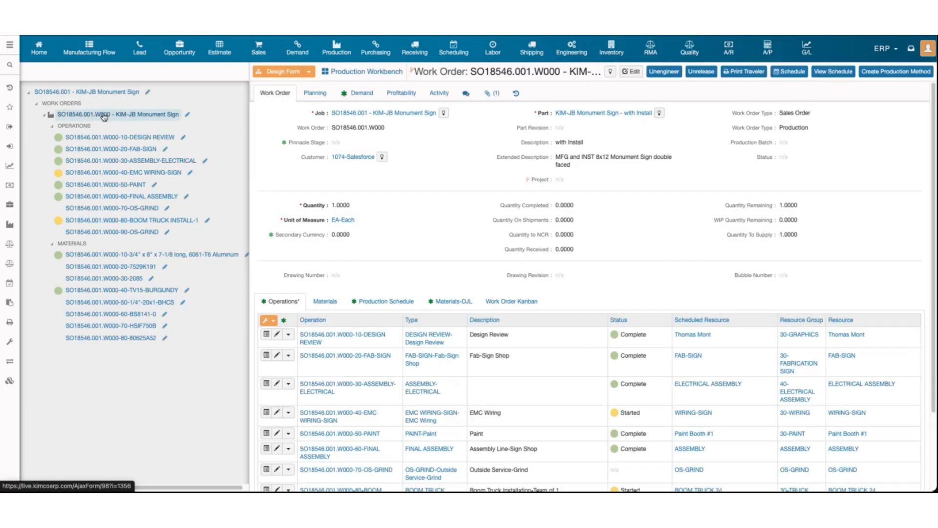
Put Raceway work order SO18549.002.W000 into edit mode and display its materials list
scroll(405, 255, down, 1)
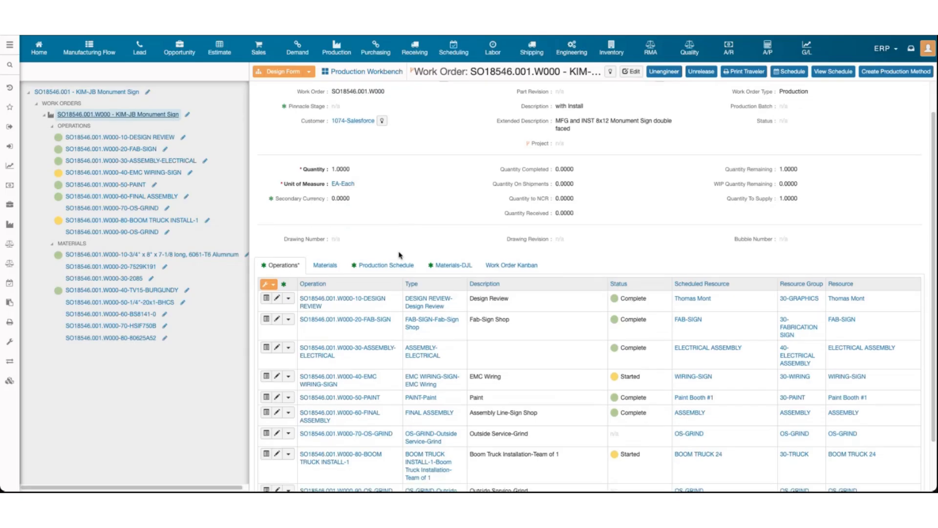
scroll(326, 242, down, 1)
scroll(326, 240, down, 1)
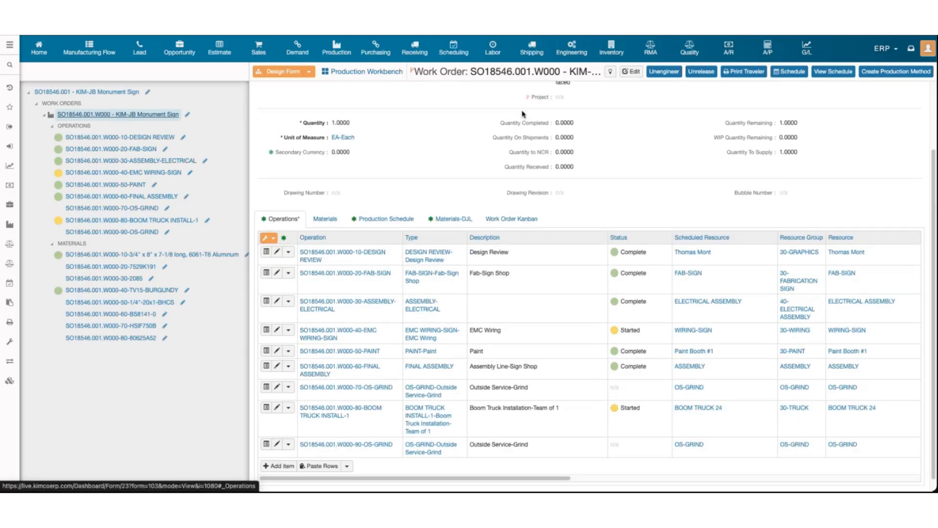
click(632, 71)
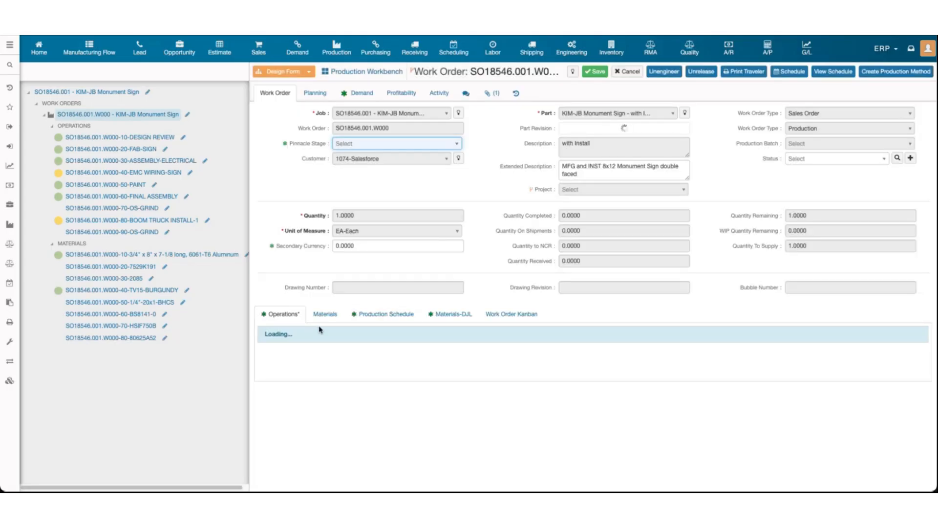
click(326, 316)
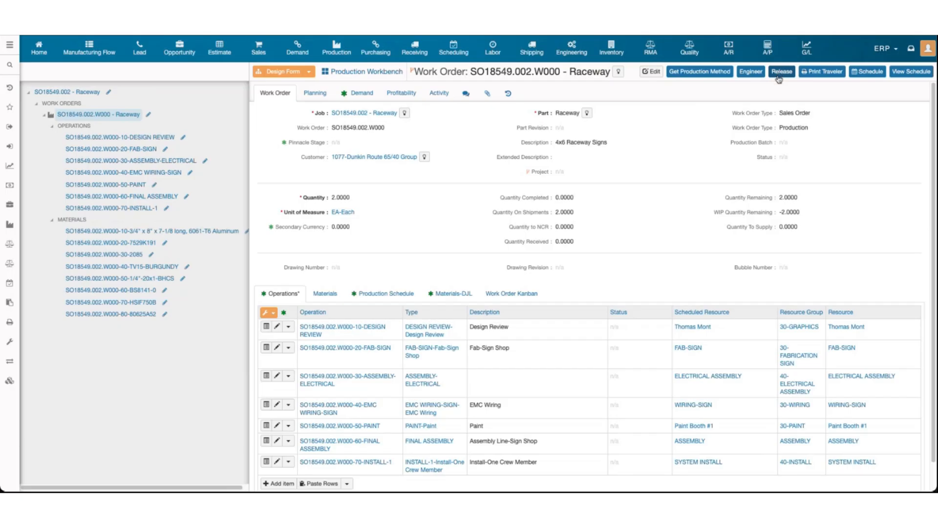
click(654, 71)
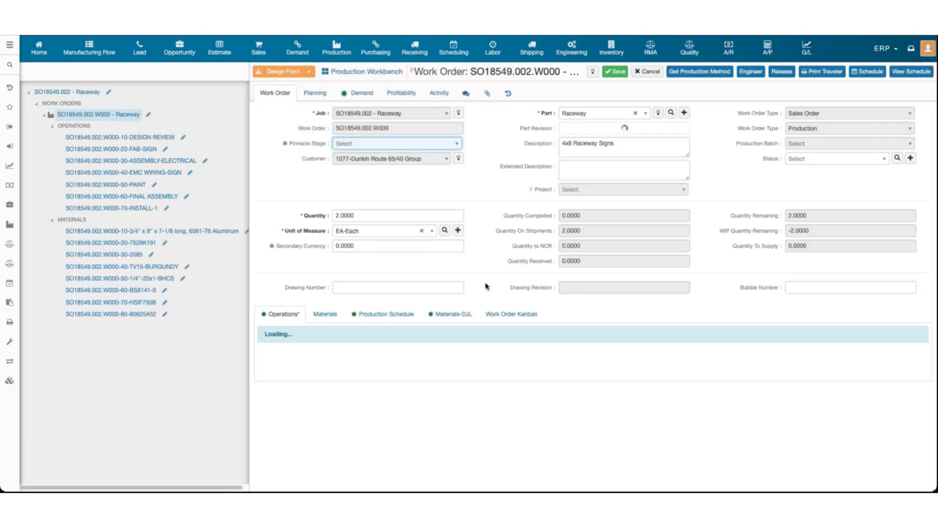
scroll(505, 289, down, 1)
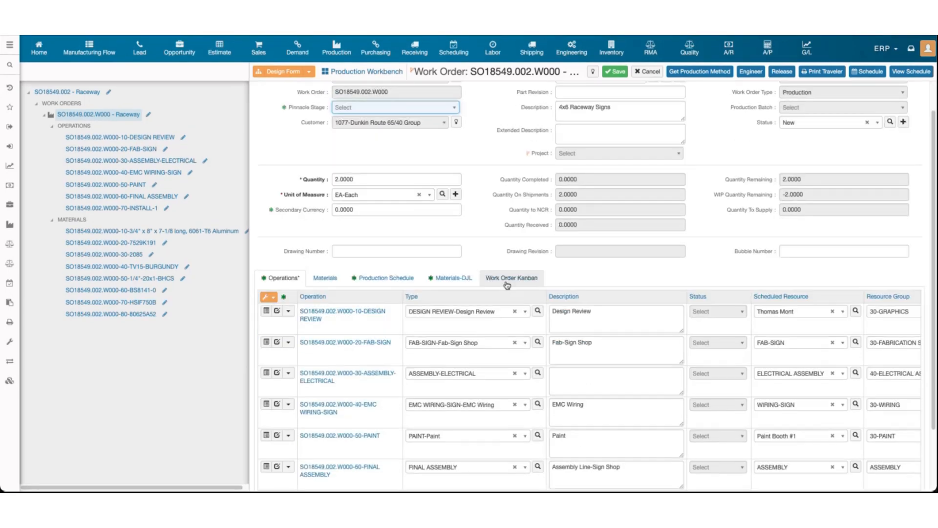
scroll(587, 333, right, 1)
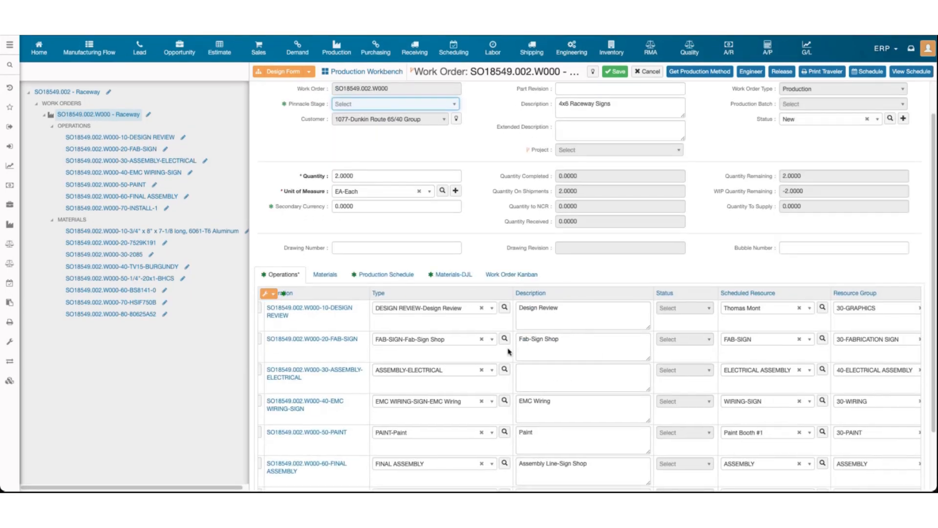
scroll(593, 355, right, 5)
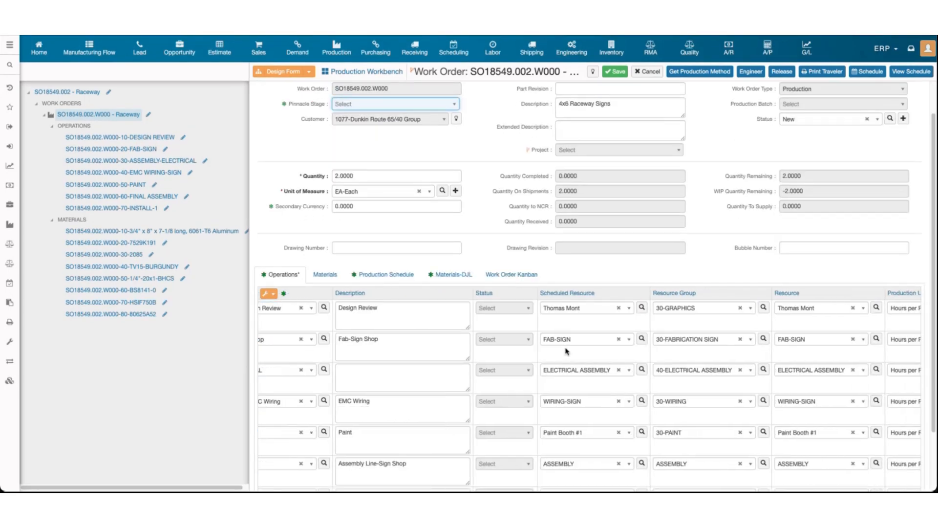
scroll(566, 350, right, 7)
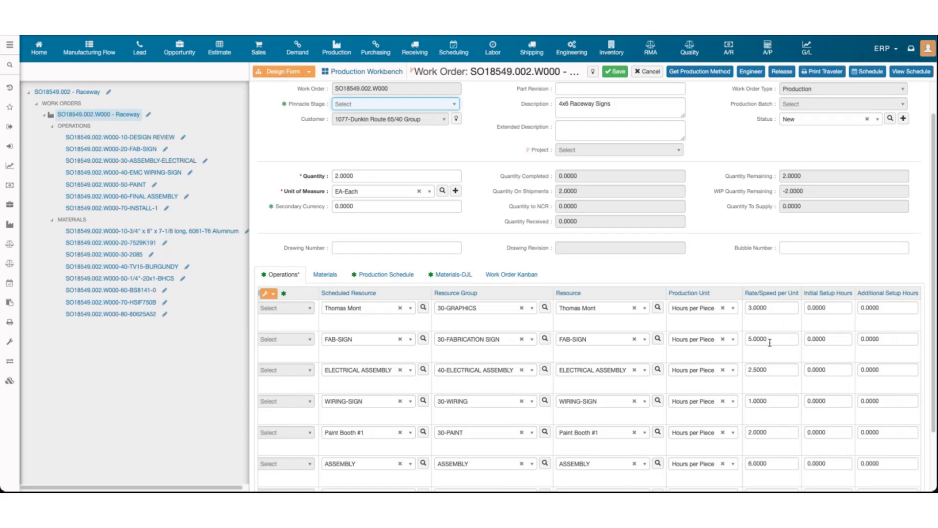
click(769, 342)
scroll(489, 348, left, 13)
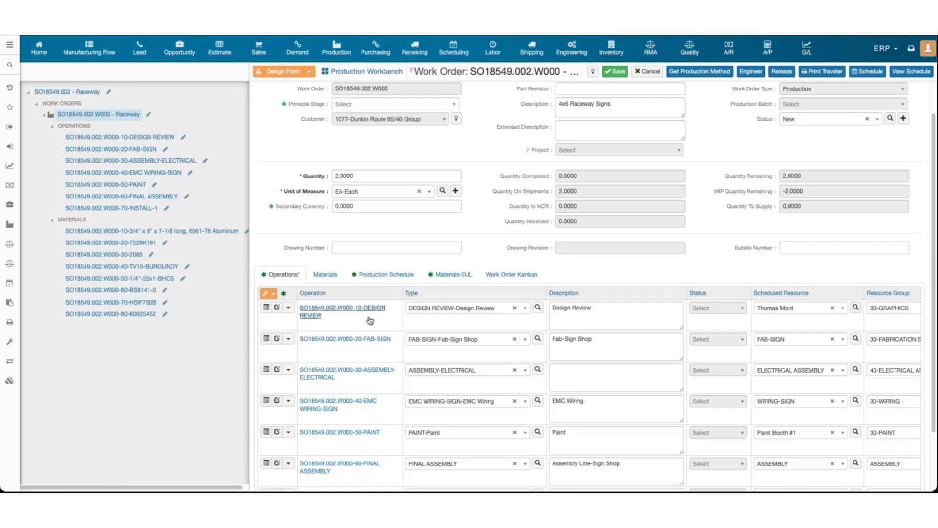
scroll(387, 386, down, 2)
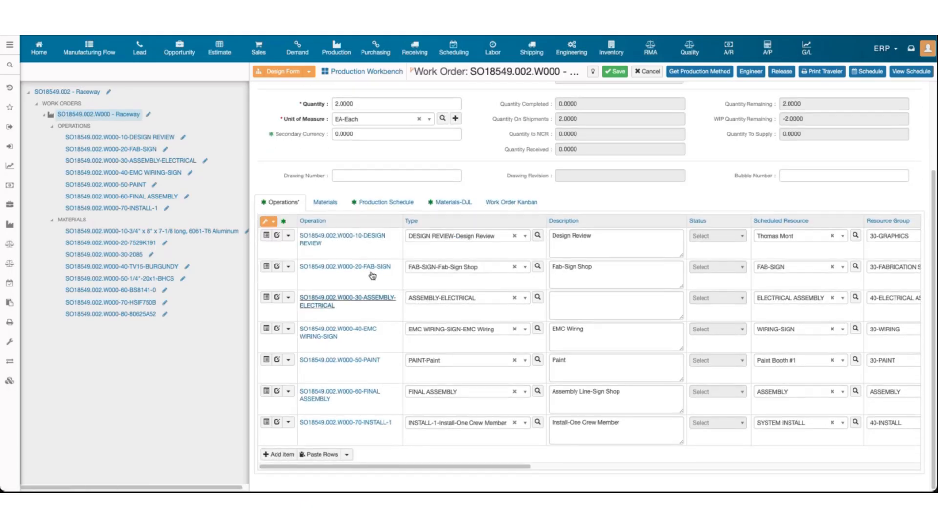
click(322, 204)
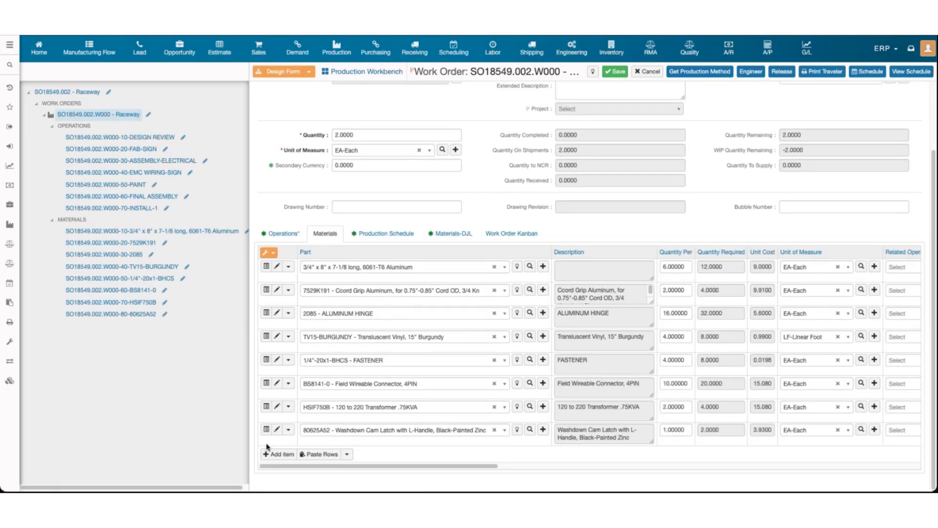
click(278, 454)
scroll(335, 406, up, 3)
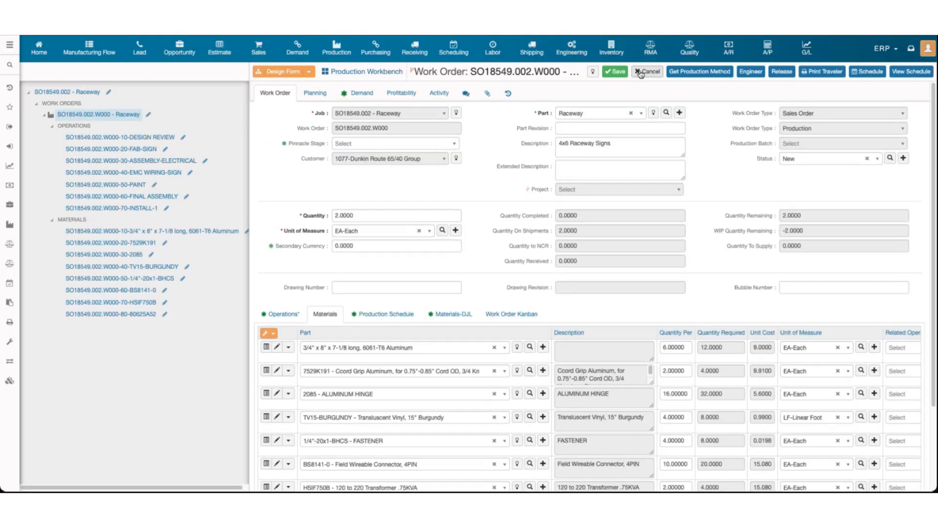
click(642, 75)
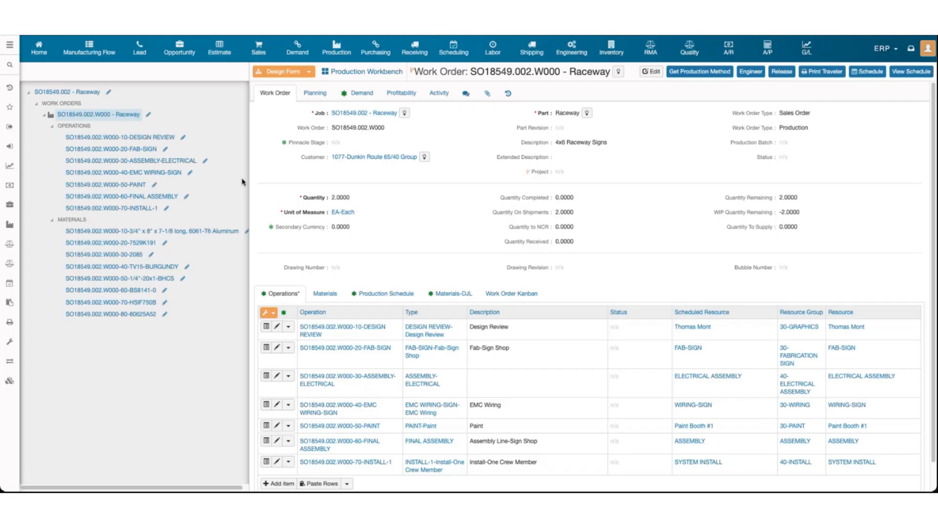
Release work order SO18549.002.W000 to production and check its Scheduled Resource column
click(782, 71)
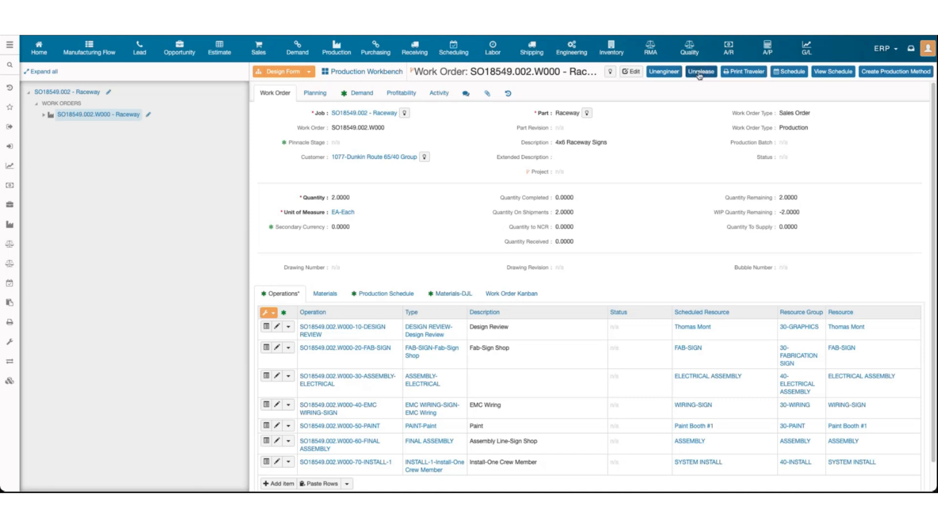
scroll(612, 232, down, 1)
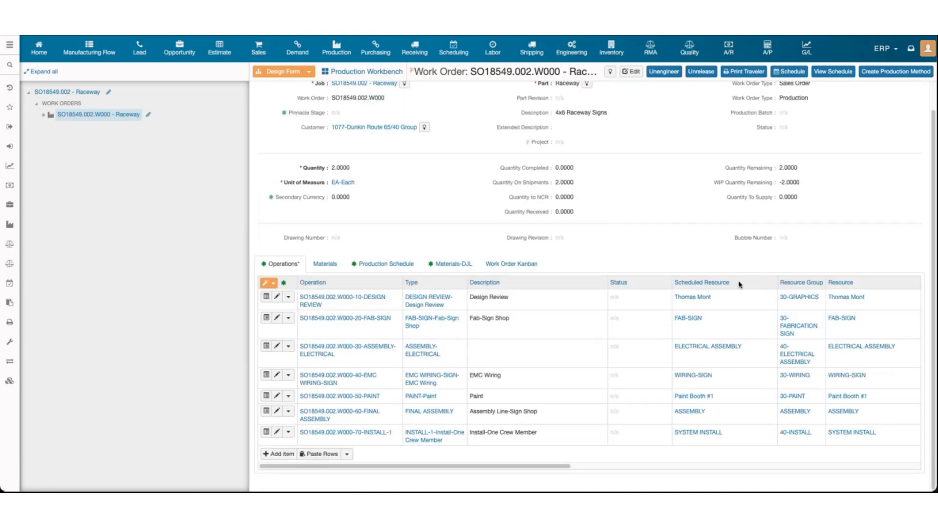
drag(740, 285, 669, 285)
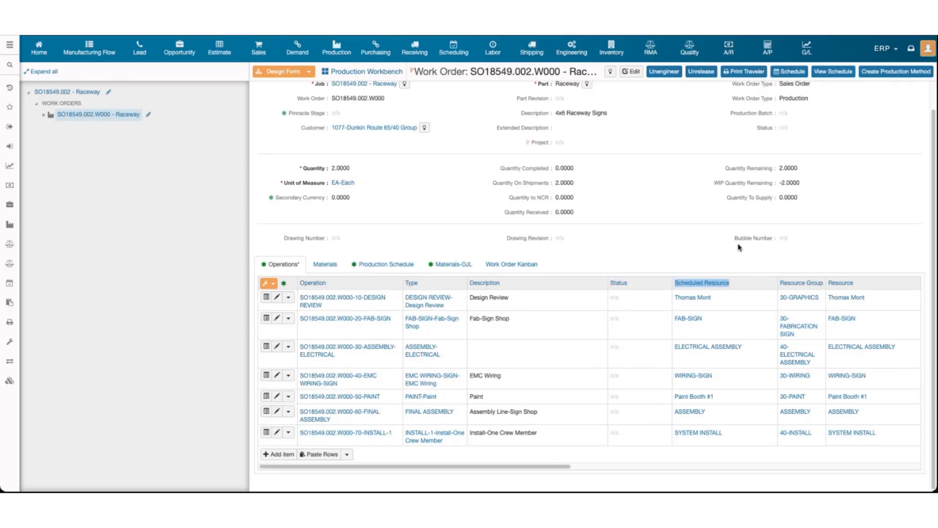
click(733, 243)
scroll(592, 209, up, 1)
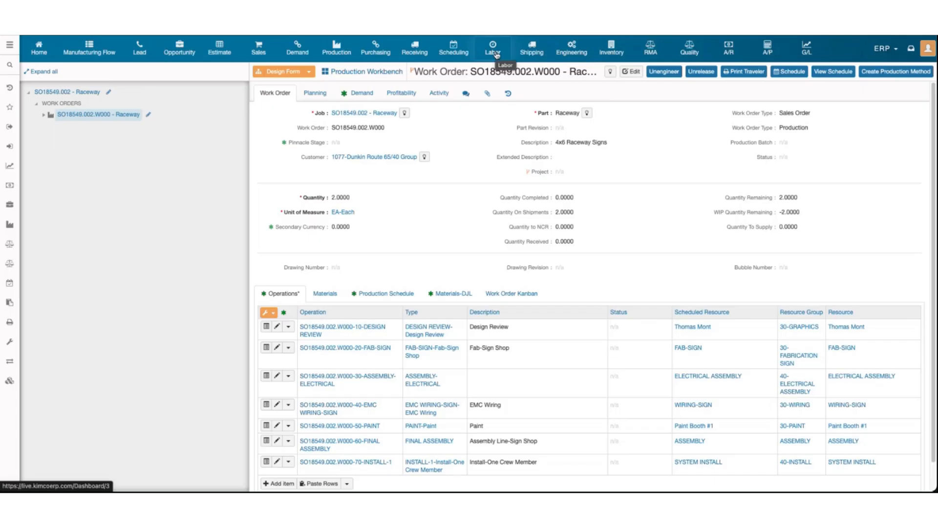
Open Labor in a new tab and show the My Time Card Batches list from Time Card Entry
right_click(496, 55)
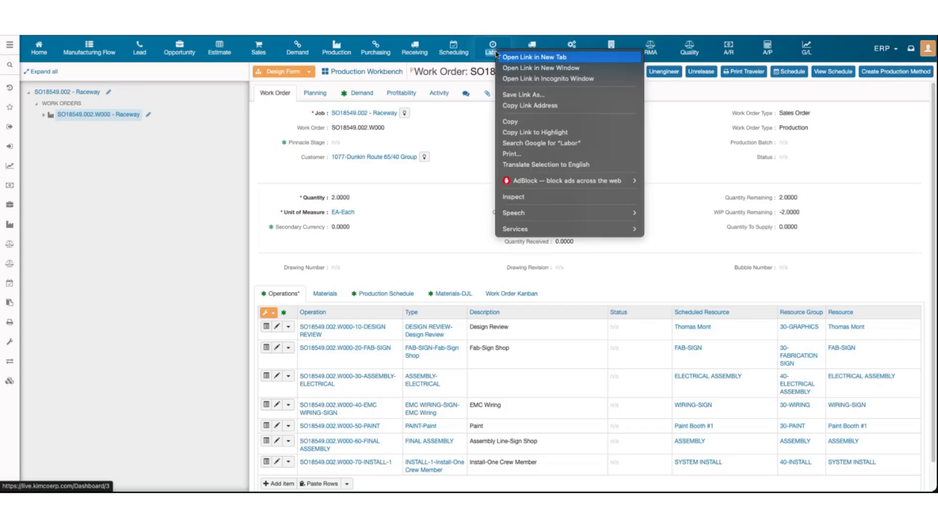
click(503, 58)
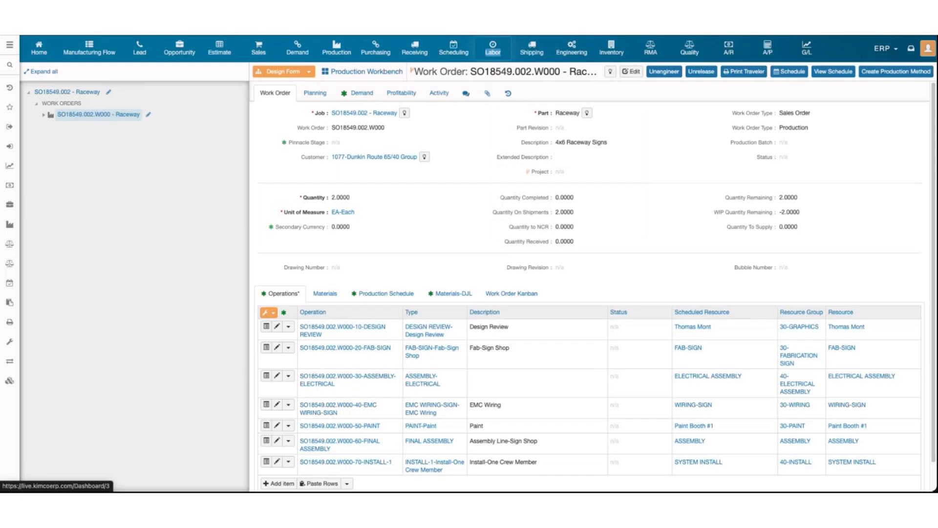
key(ctrl+Tab)
mouse_move(29, 131)
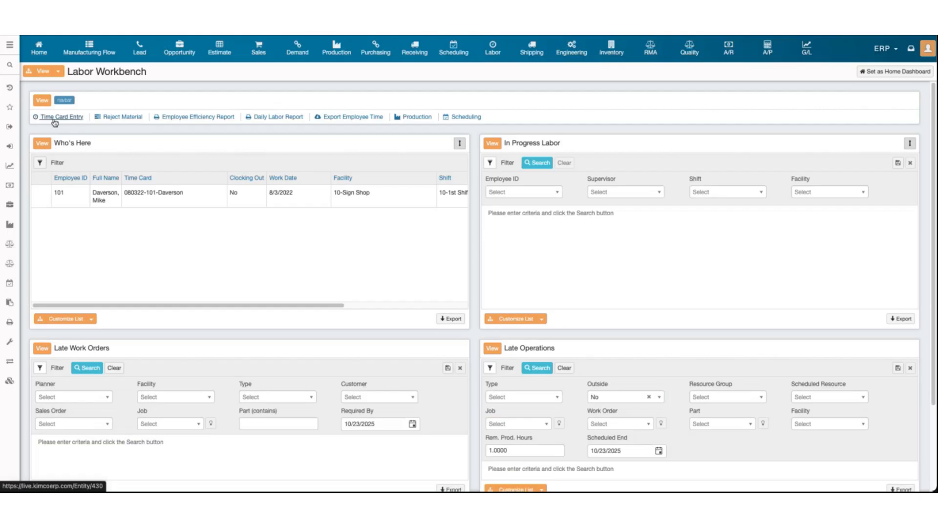
click(57, 121)
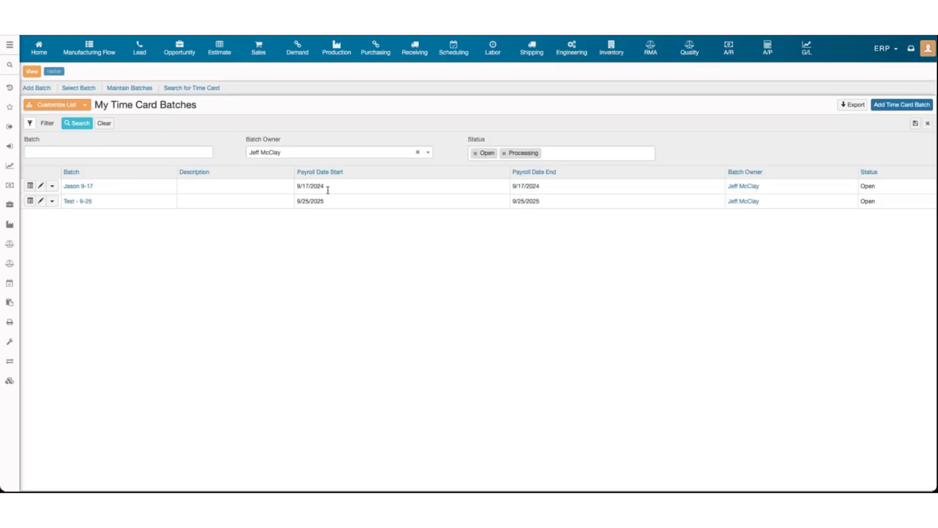
Create and save time card batch 10-23-25 with payroll start and end dates 10/23/2025
click(894, 107)
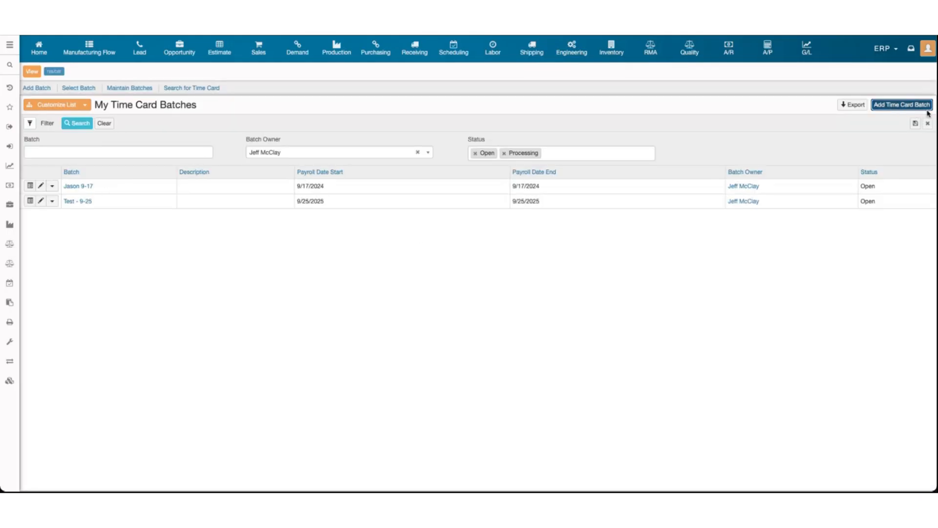
click(910, 105)
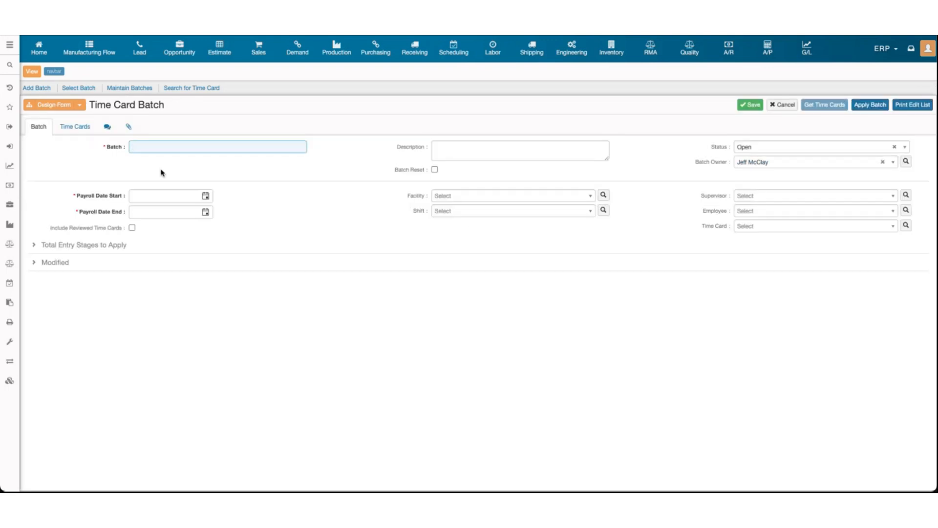
text(10-23-25)
click(123, 155)
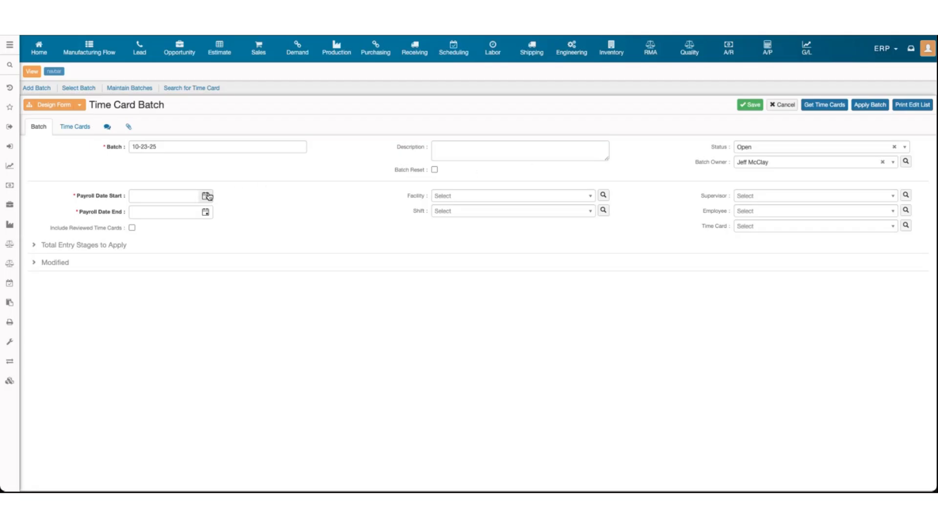
click(205, 196)
click(202, 285)
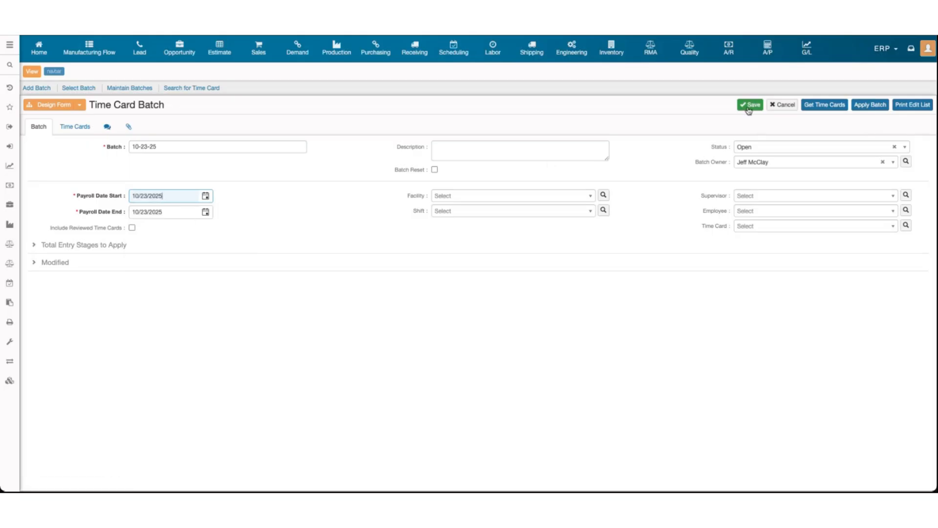
click(749, 110)
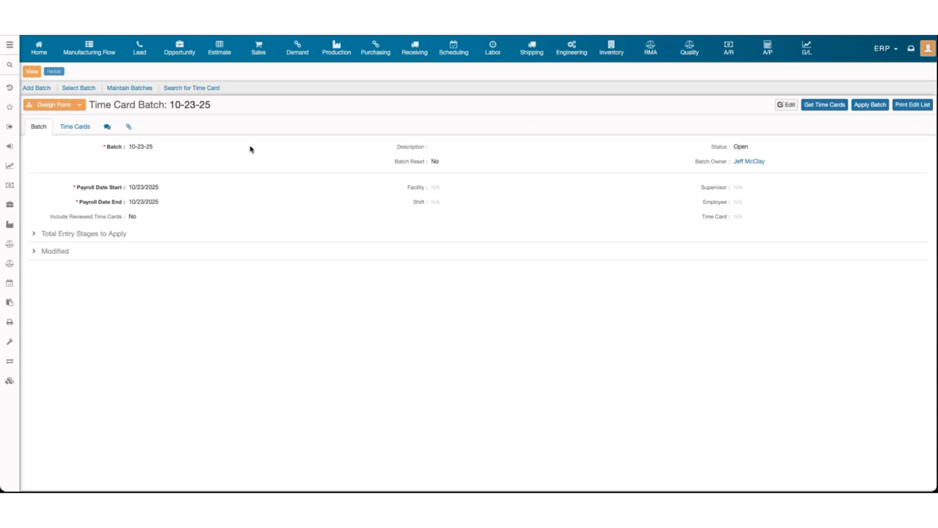
Add and save a time card for the chosen employee in batch 10-23-25, then open it
click(83, 129)
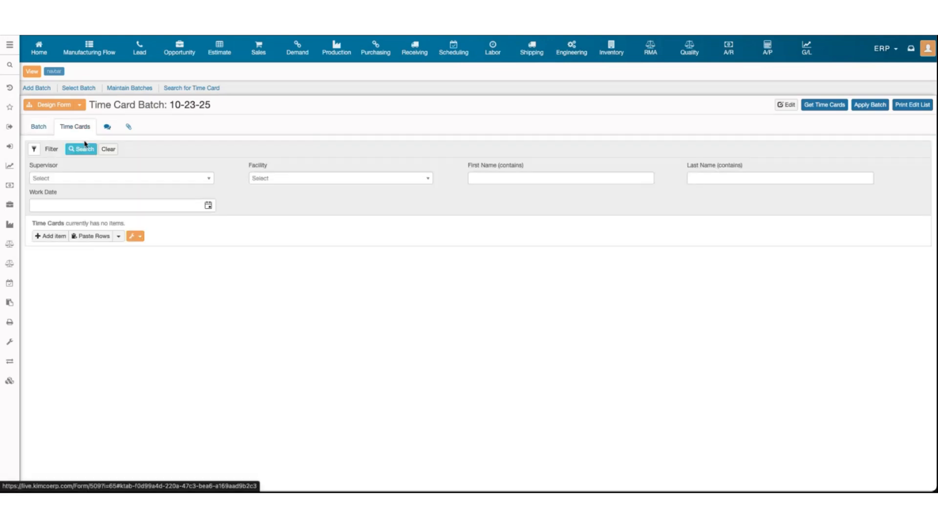
click(61, 237)
click(201, 238)
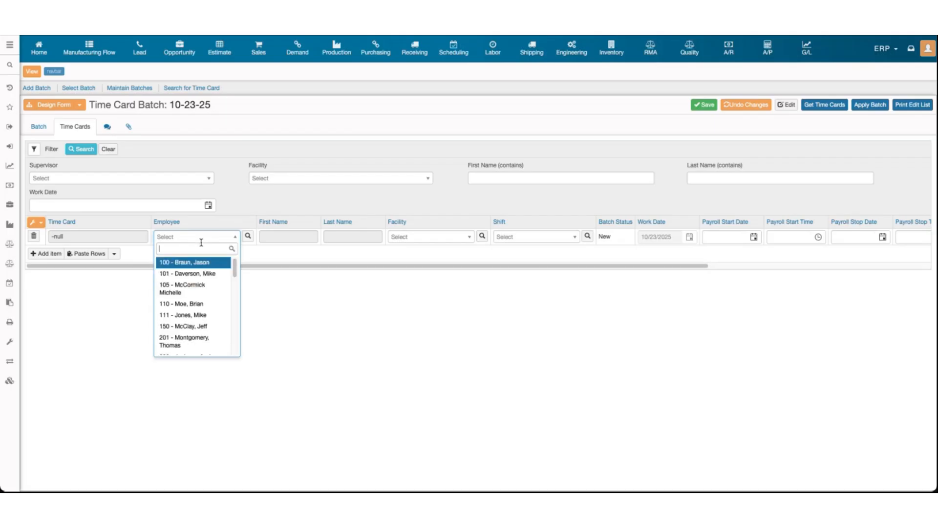
click(203, 325)
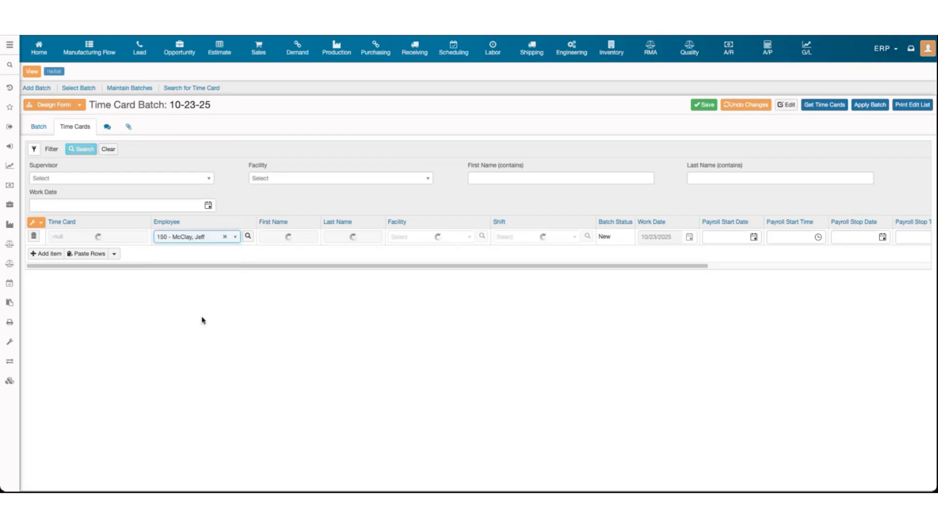
click(695, 108)
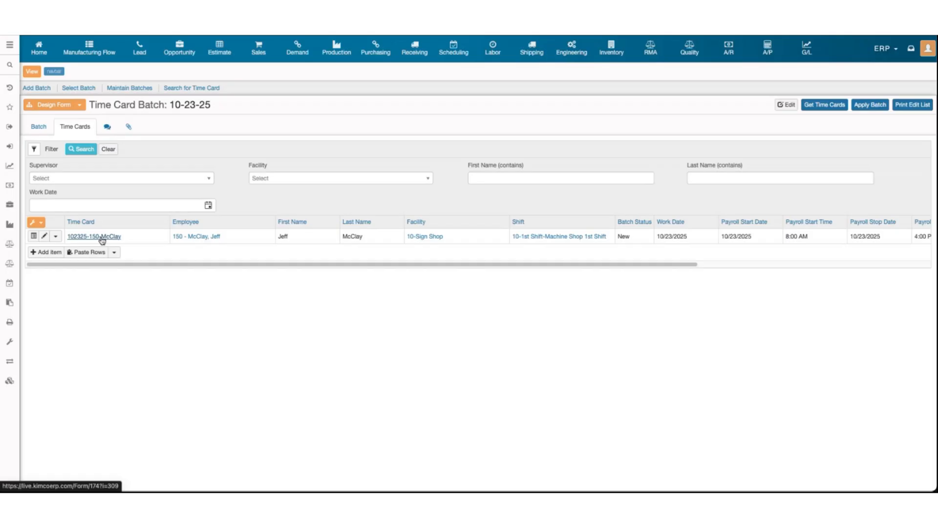
click(101, 237)
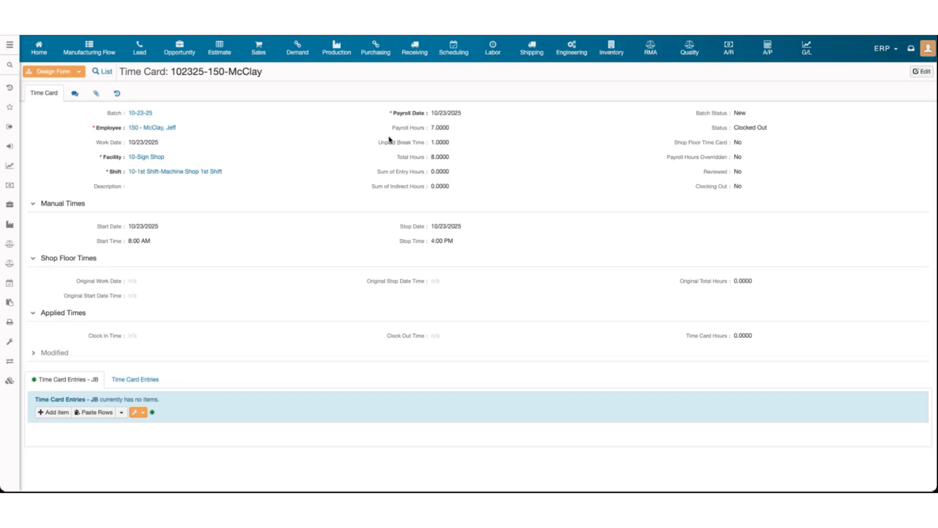
drag(395, 157, 439, 156)
click(438, 156)
drag(430, 158, 442, 157)
click(431, 144)
drag(431, 128, 451, 130)
click(455, 130)
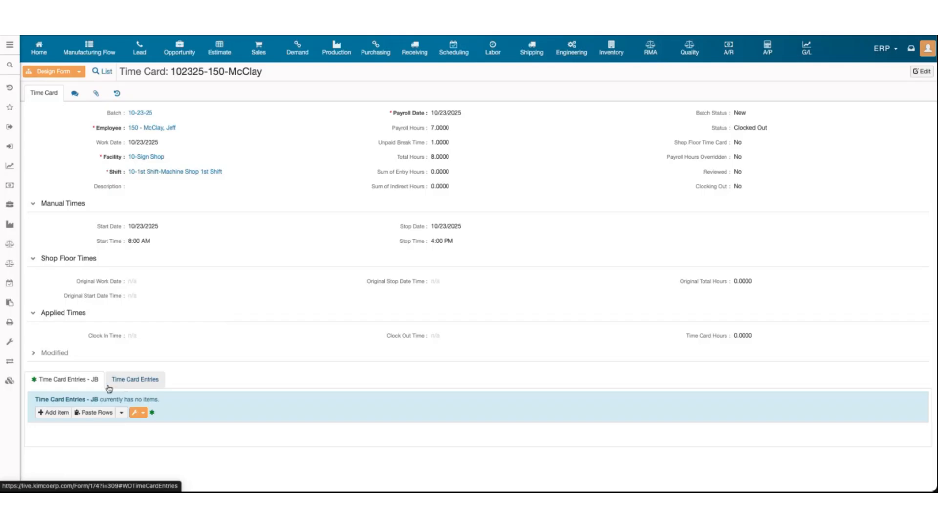
Add a Production time entry on work order SO18549.002.W000 - Raceway
click(51, 416)
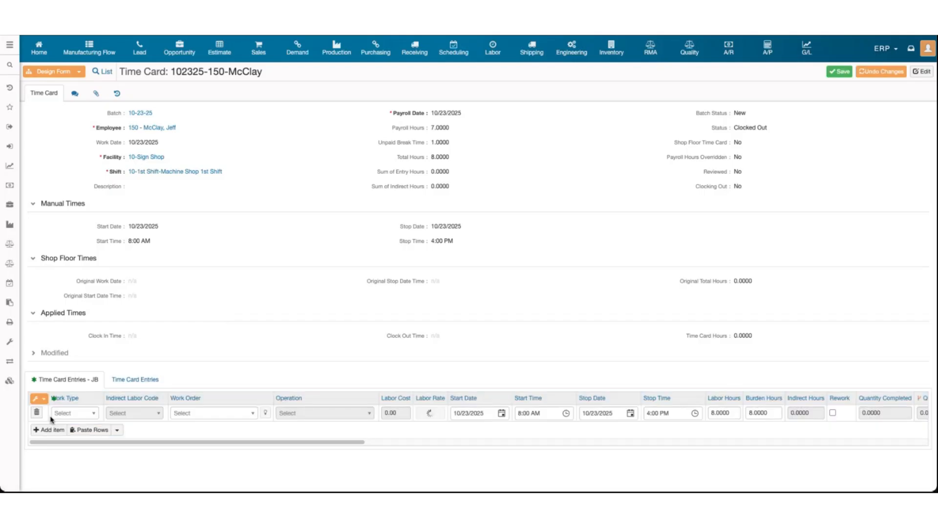
click(76, 414)
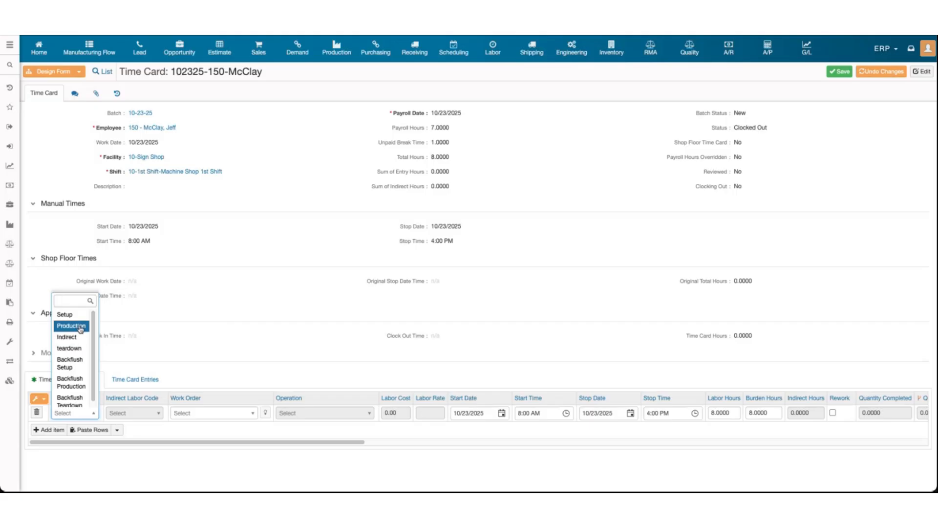
click(81, 327)
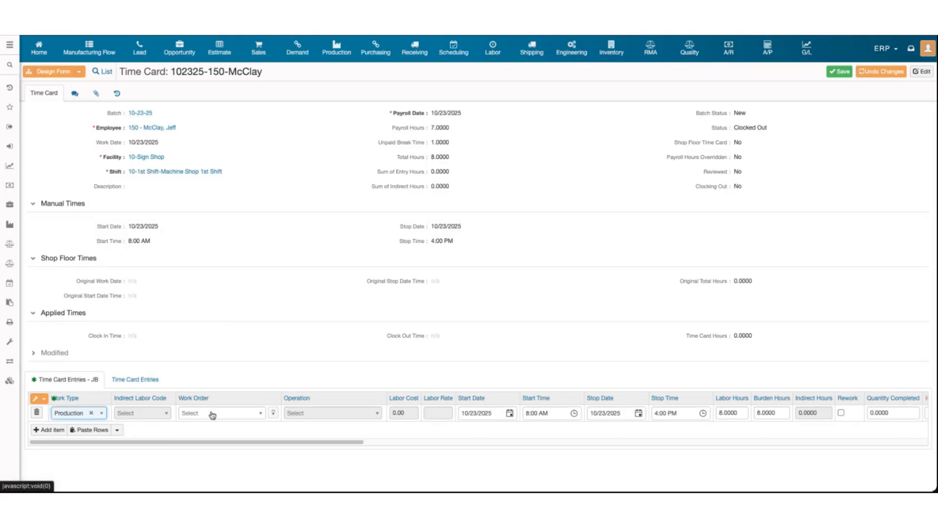
click(211, 414)
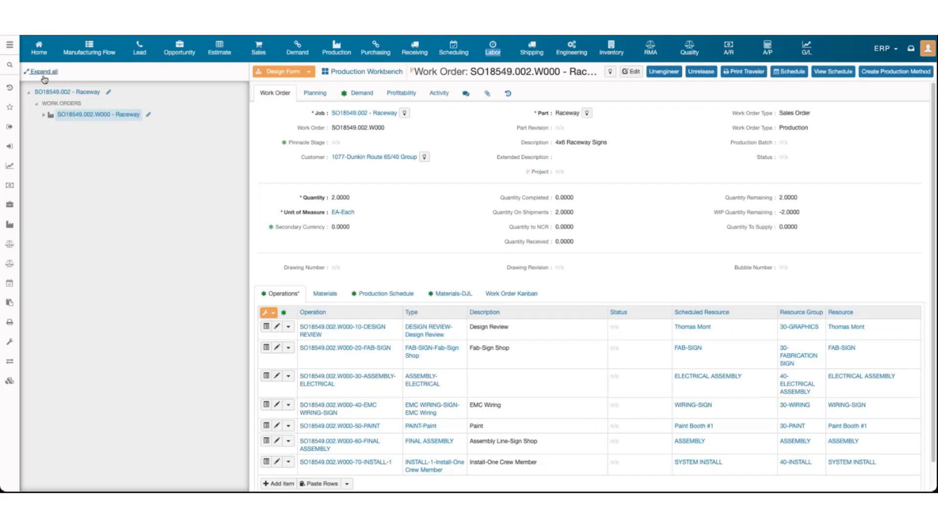
click(44, 76)
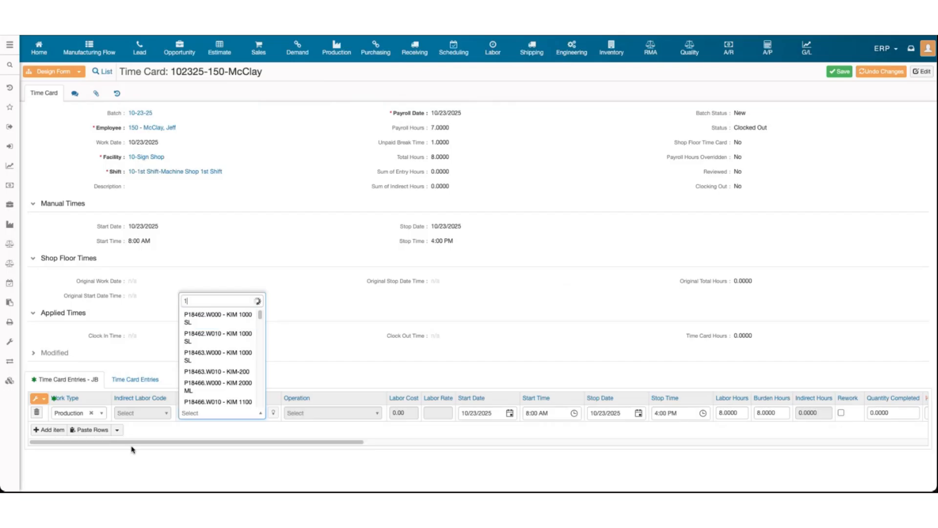
text(18549)
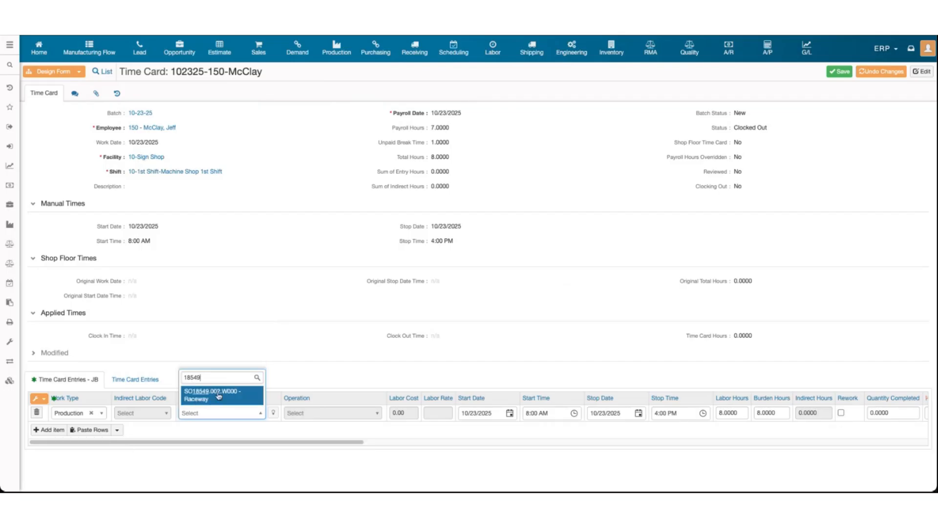
click(218, 396)
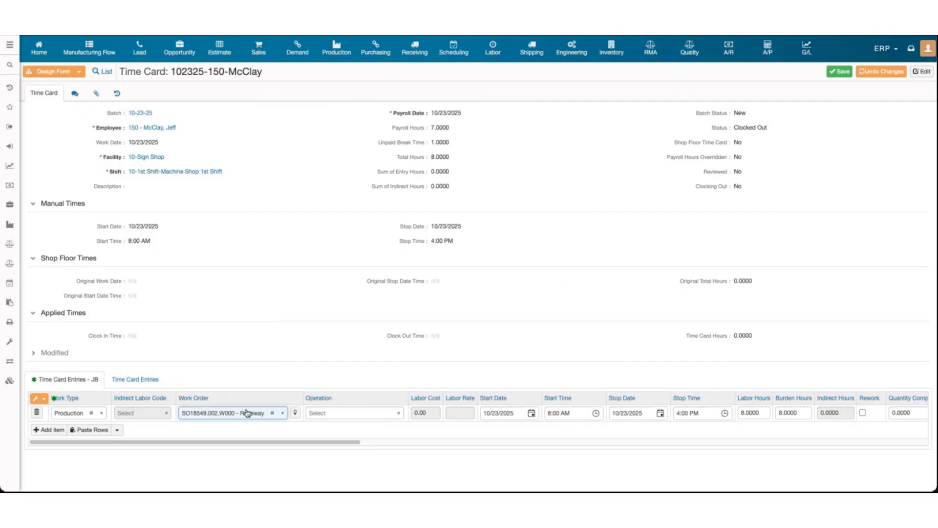
Set the entry's operation to 10-DESIGN REVIEW and stop time 11:30 AM, then add a second line
click(327, 413)
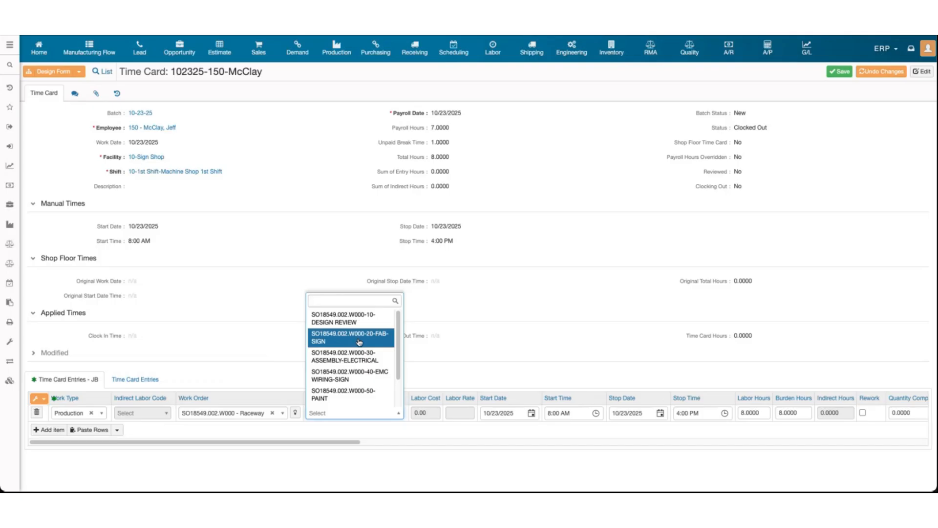
click(360, 322)
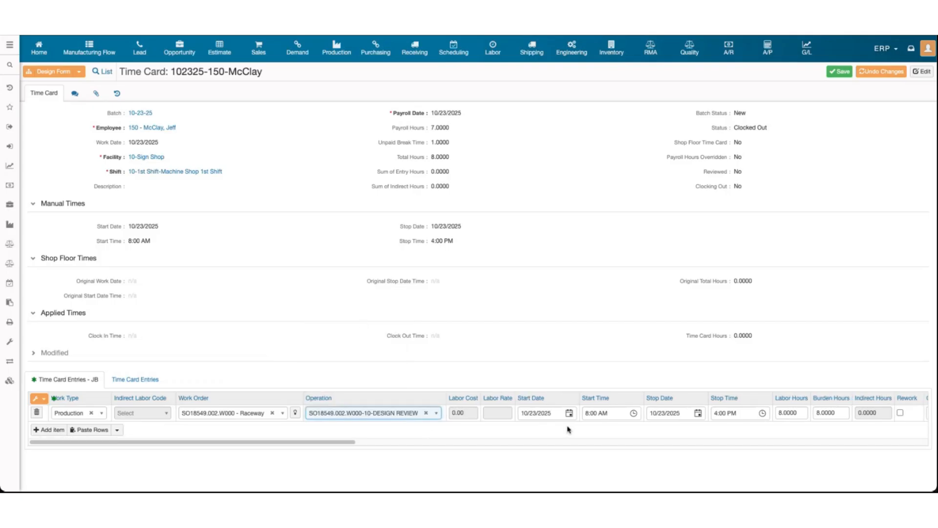
scroll(727, 416, right, 5)
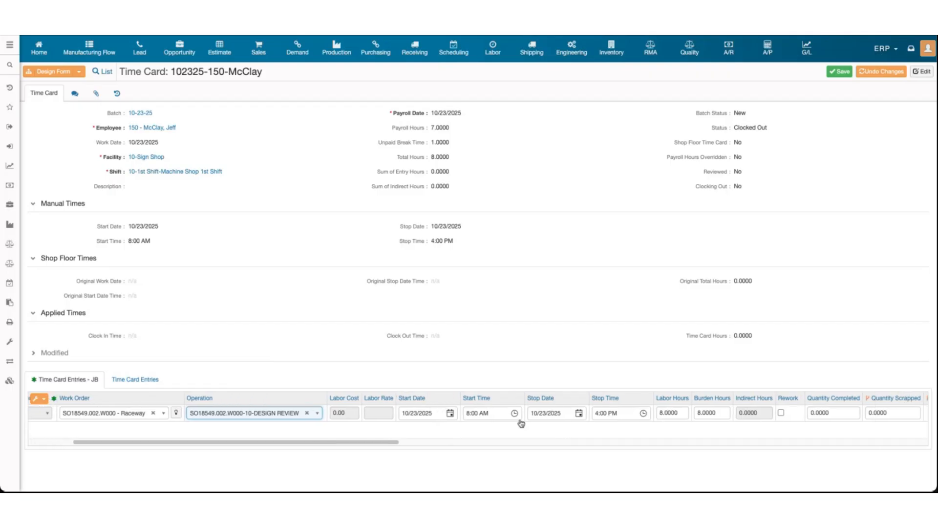
click(643, 413)
scroll(616, 368, up, 1)
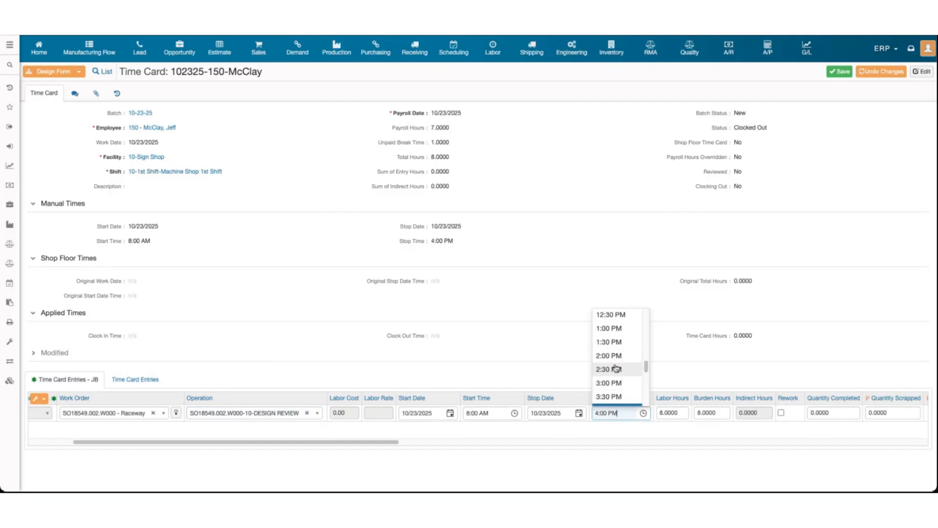
scroll(612, 342, up, 1)
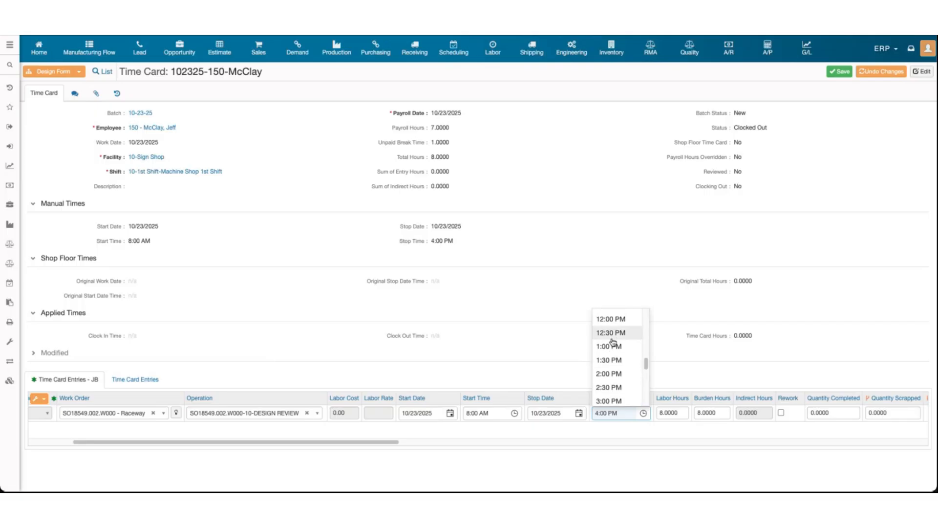
scroll(614, 342, up, 1)
click(610, 333)
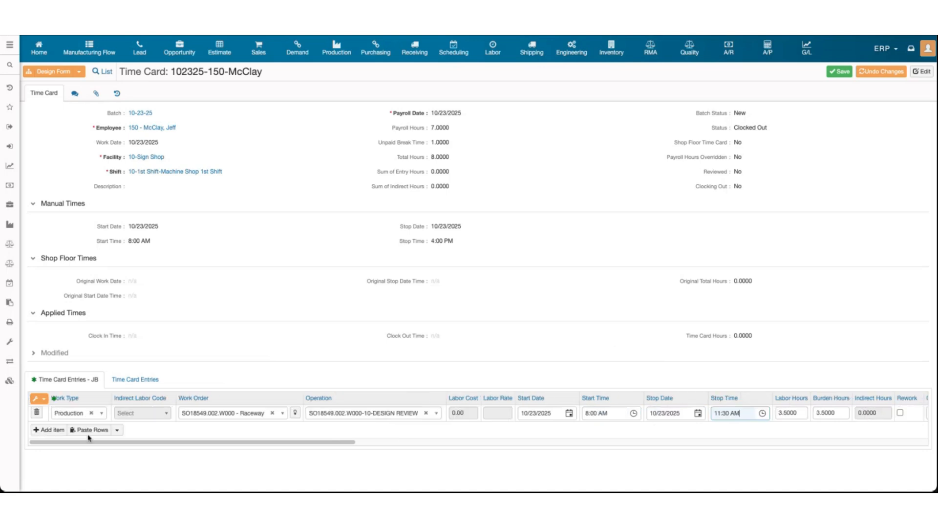
click(70, 428)
Make the second entry Indirect with 6 labor hours and 6 burden hours
click(70, 429)
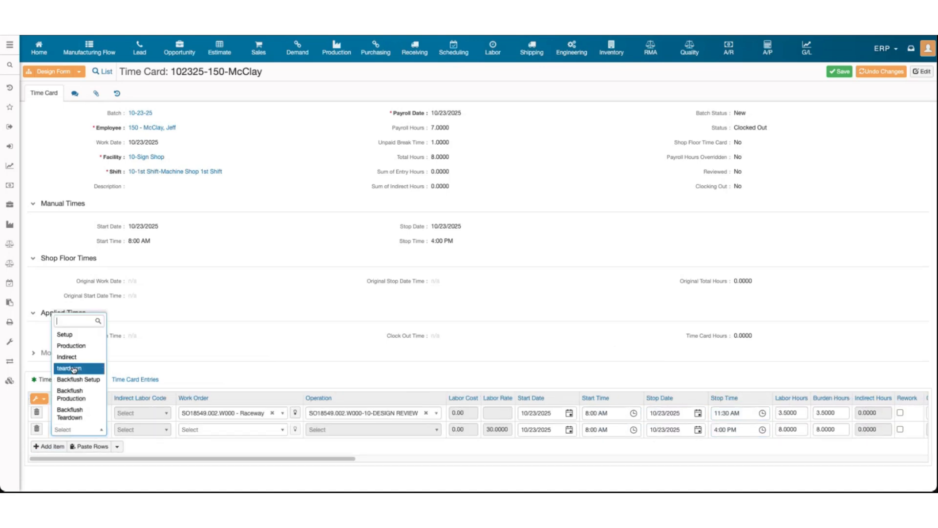
click(75, 360)
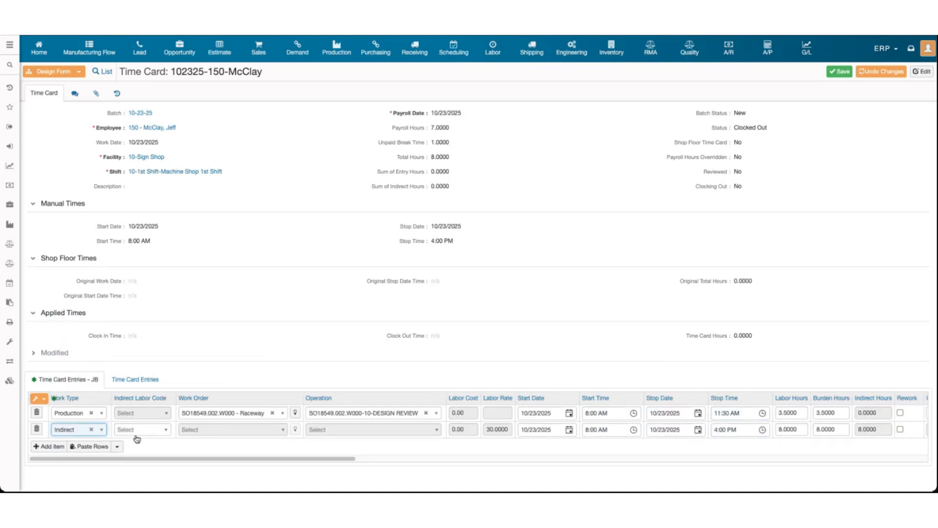
scroll(735, 431, right, 2)
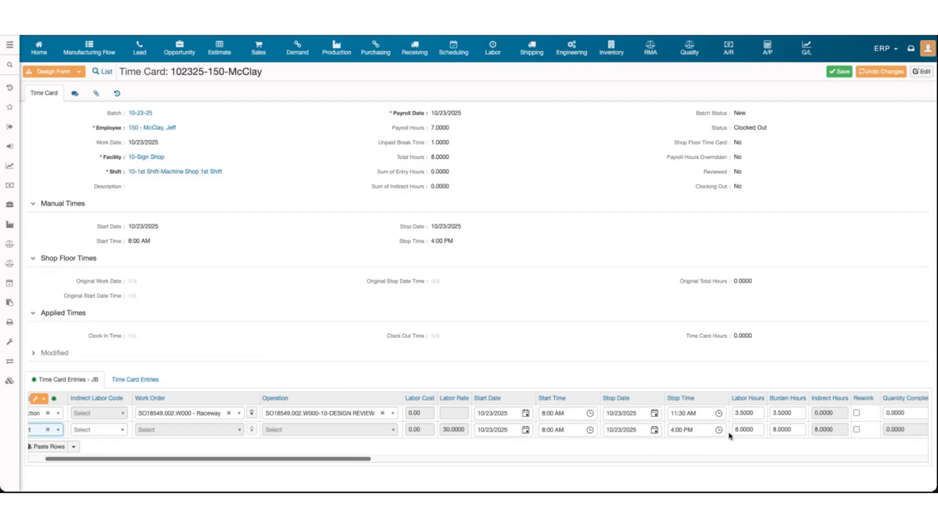
click(737, 430)
text(6)
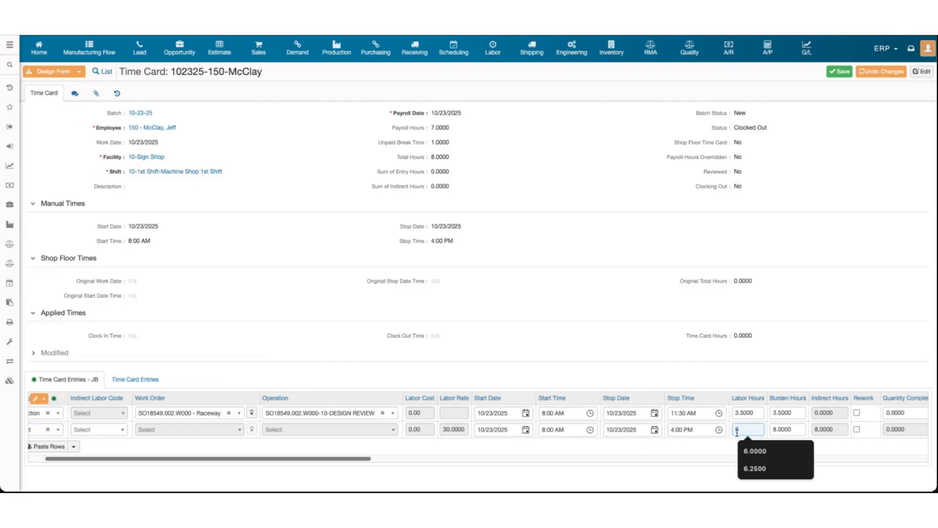
click(778, 428)
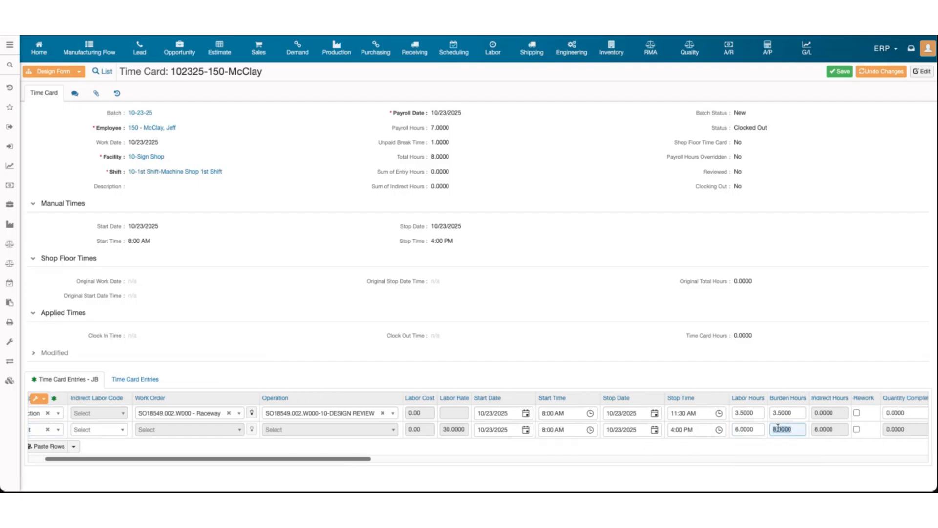
text(6)
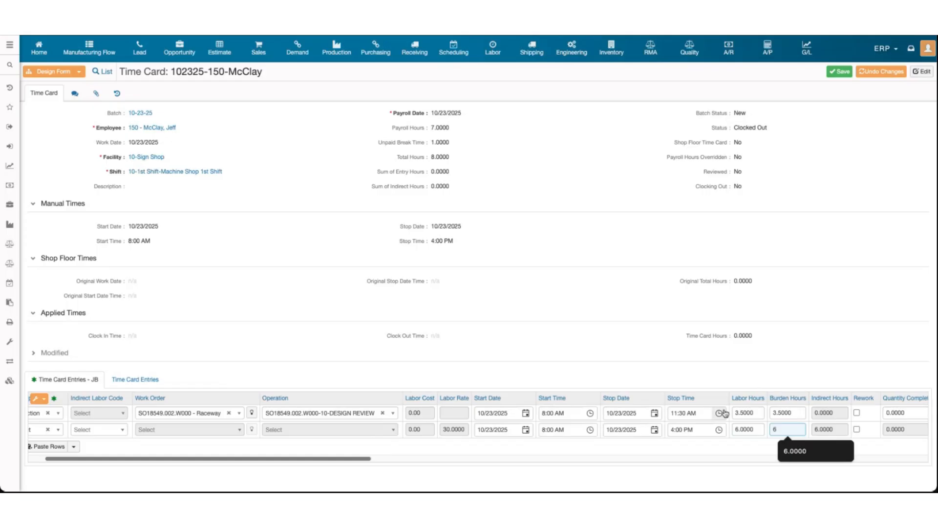
click(792, 380)
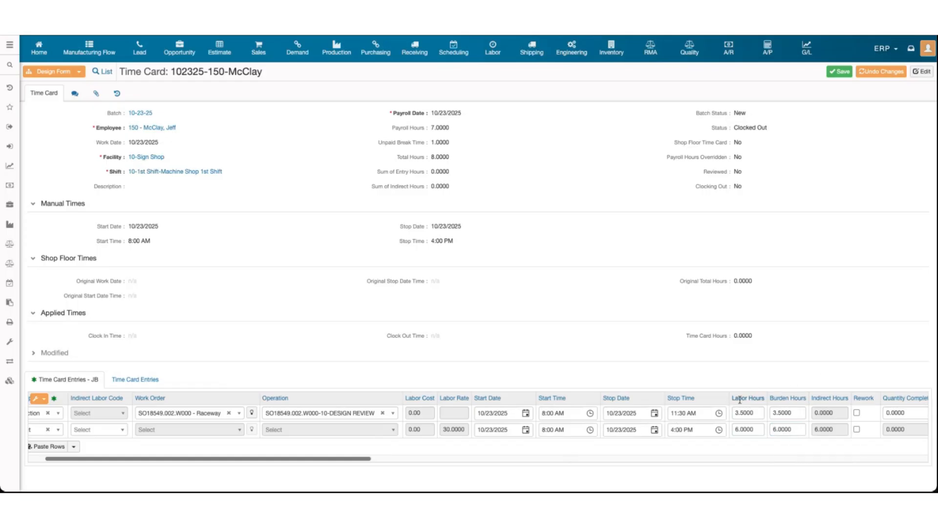
drag(770, 398, 813, 398)
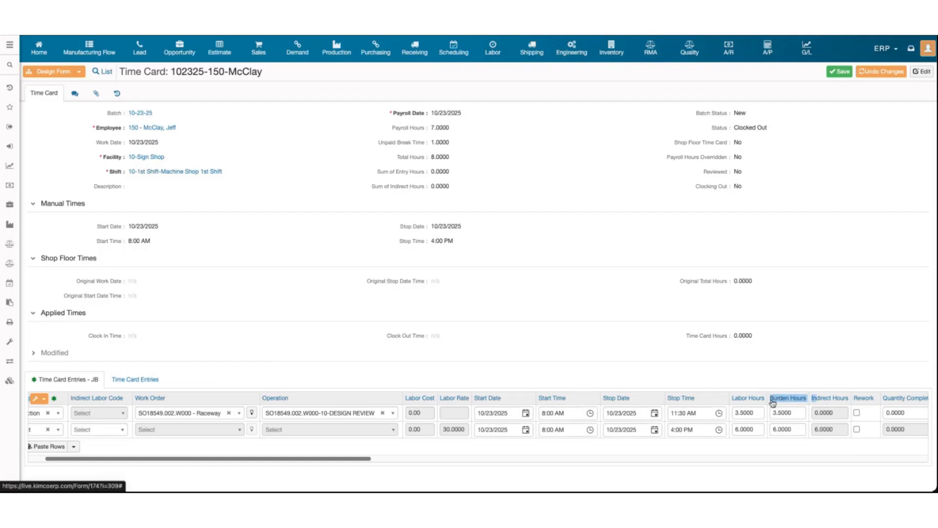
Set the second entry's indirect labor code to Maintenance and save the time card
scroll(330, 450, left, 3)
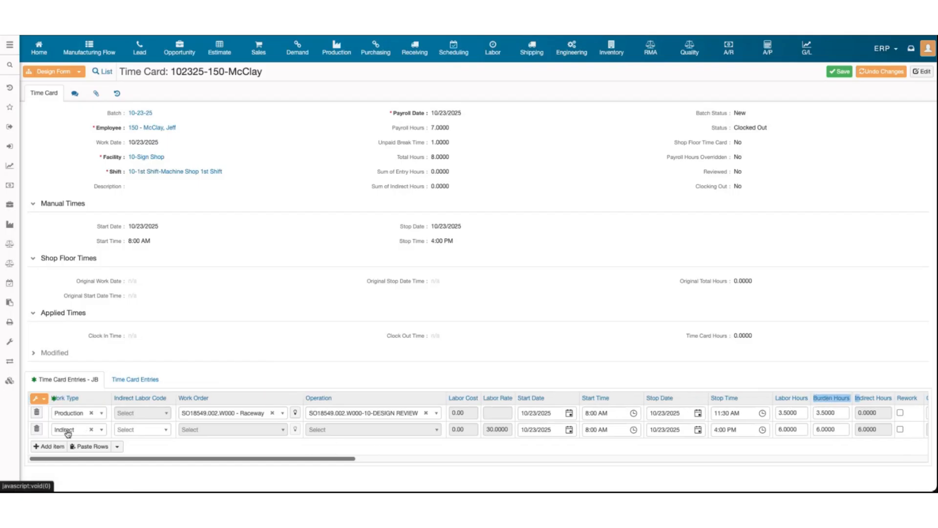
click(145, 432)
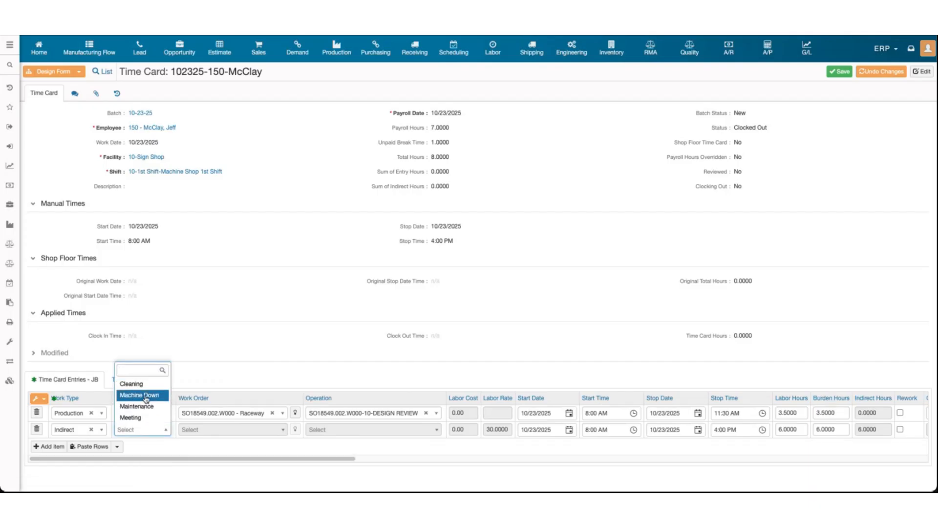
click(222, 372)
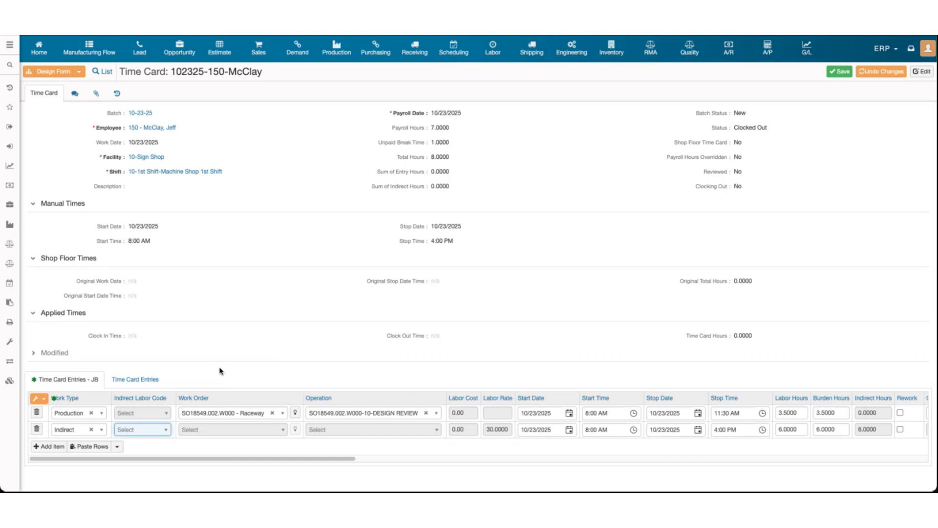
click(132, 430)
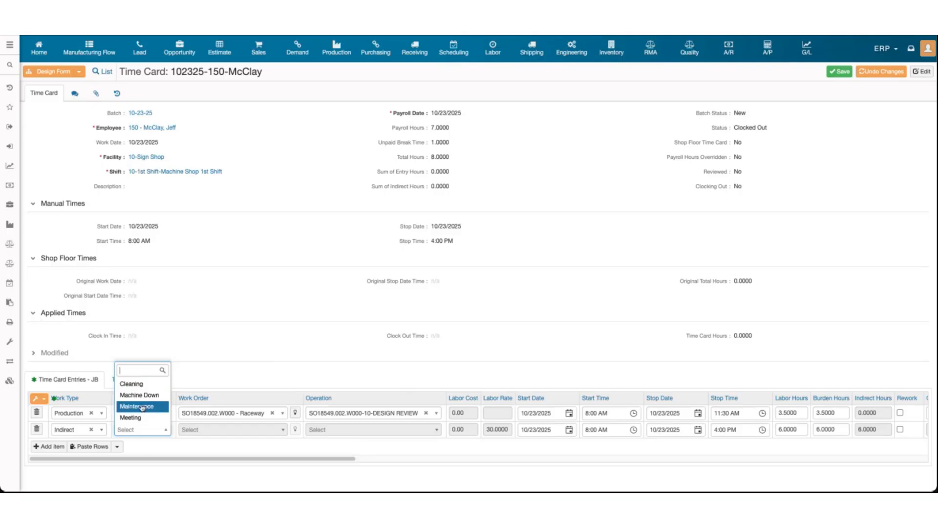
click(142, 407)
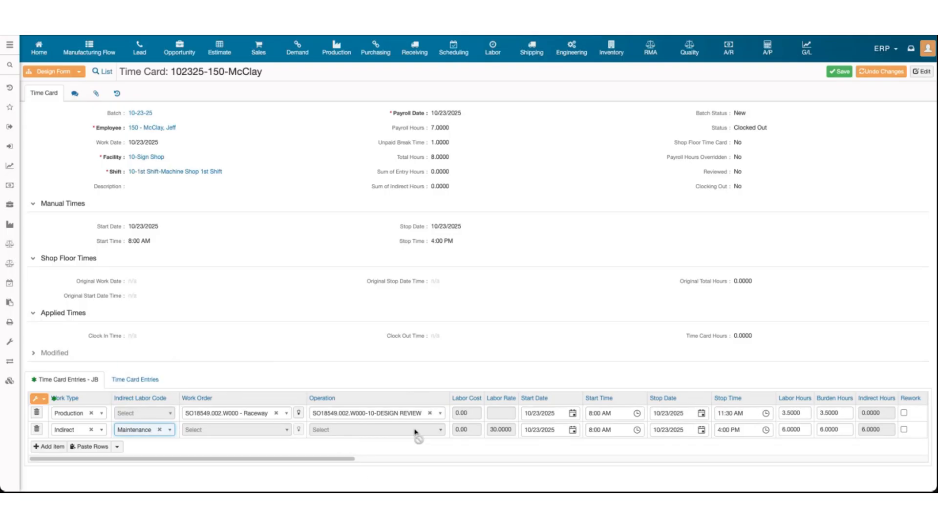
scroll(416, 432, right, 2)
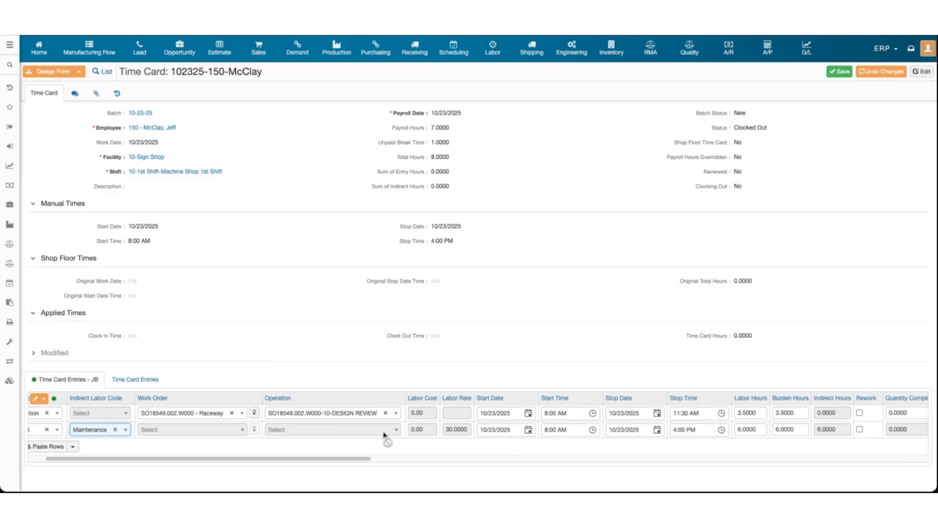
scroll(384, 434, right, 3)
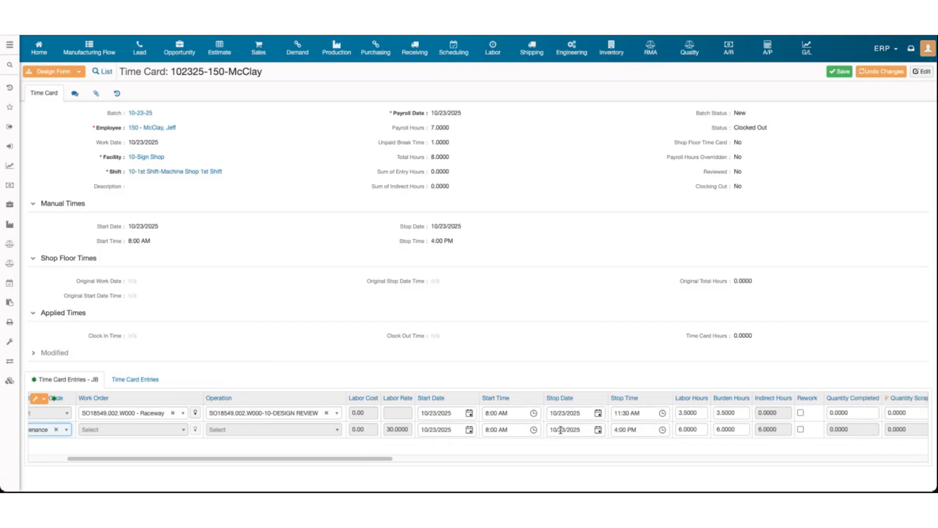
scroll(560, 429, right, 2)
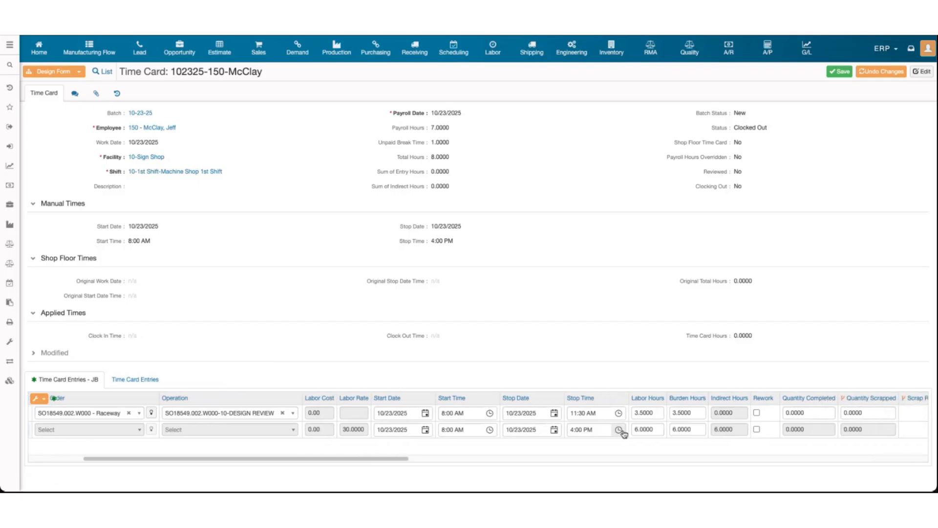
scroll(641, 428, left, 3)
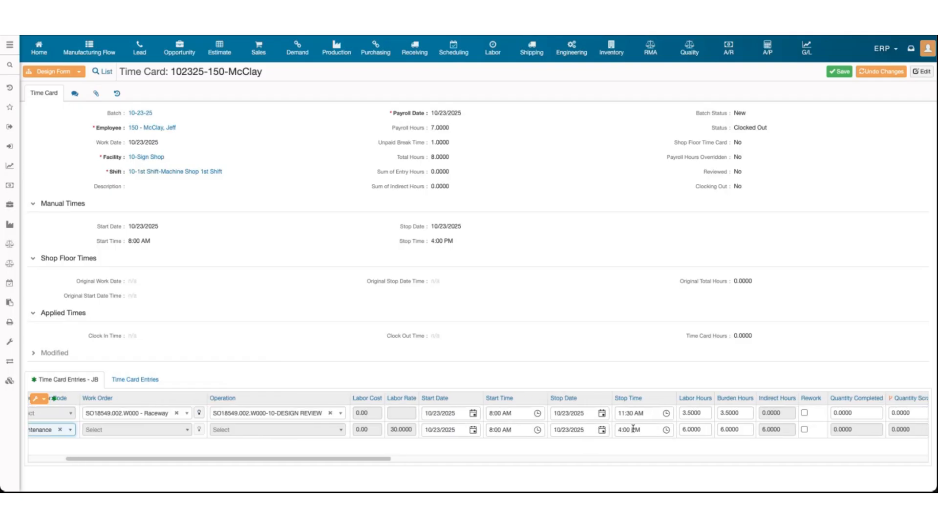
scroll(630, 430, left, 5)
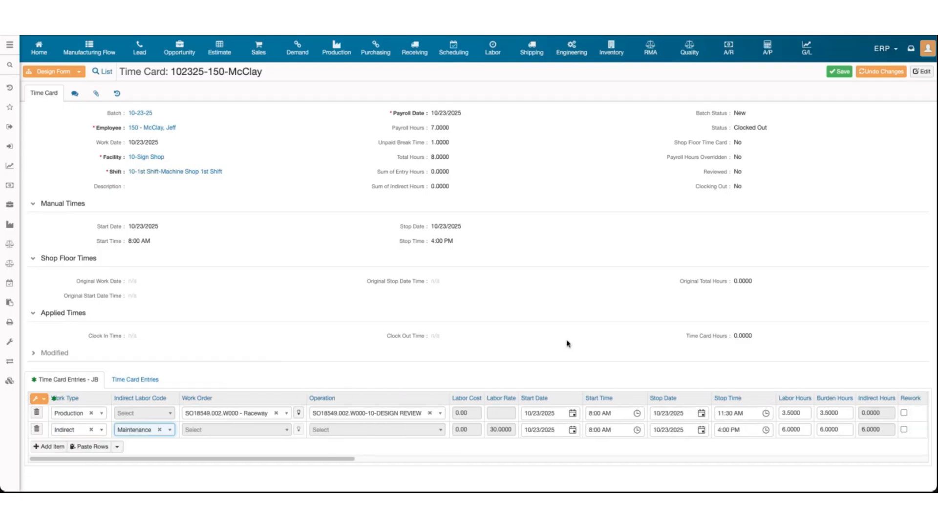
click(840, 71)
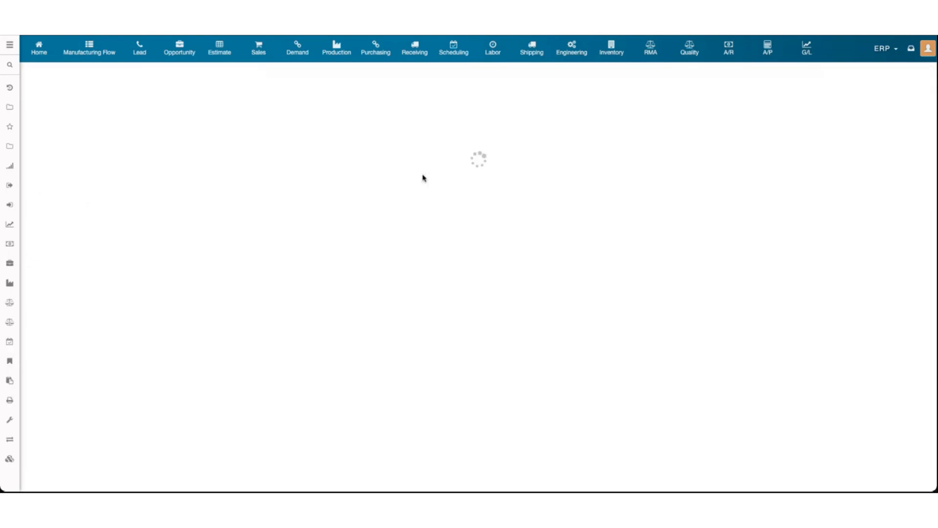
Check the 9.5000 entry-hour and 6.0000 indirect-hour totals, then open batch 10-23-25
drag(390, 172, 453, 179)
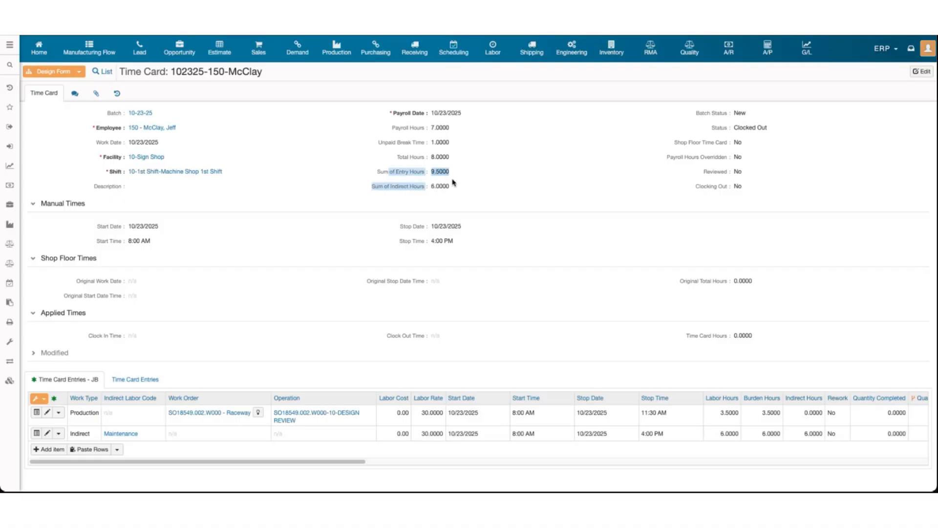
click(397, 193)
drag(372, 188, 450, 188)
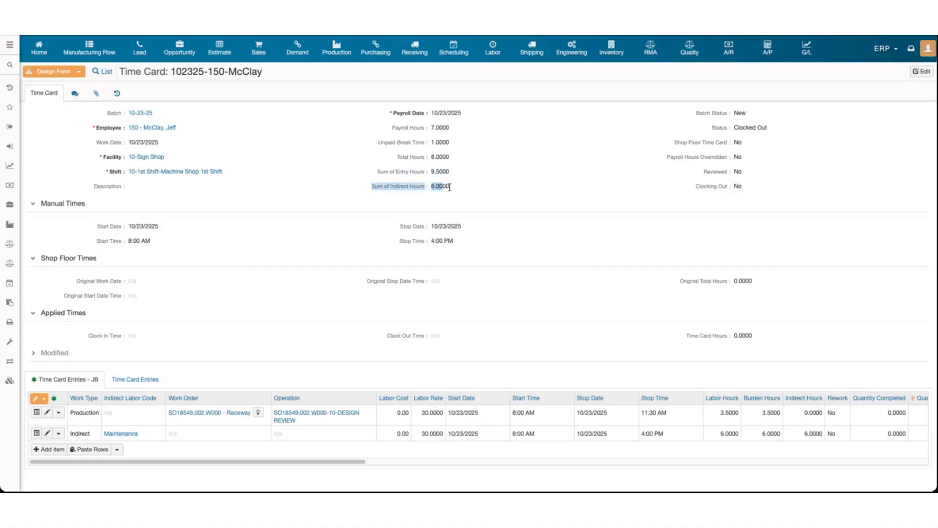
click(451, 188)
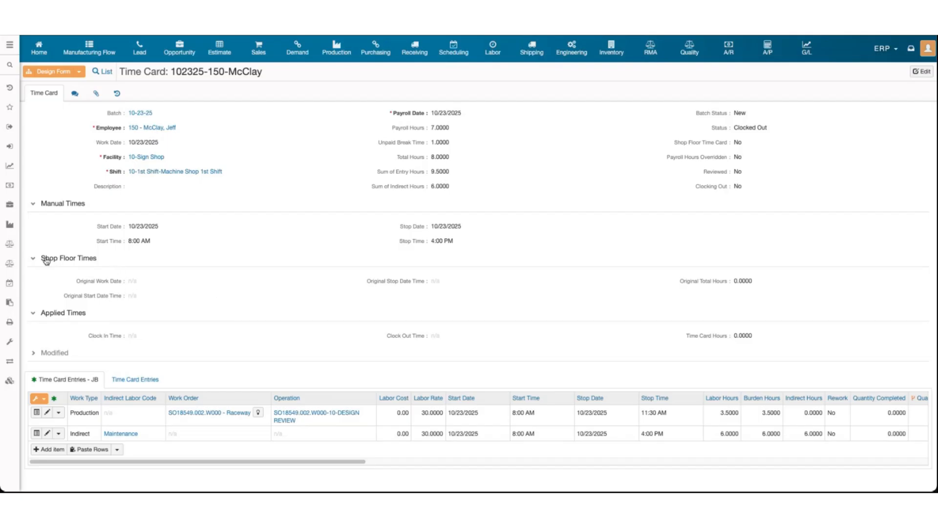
drag(42, 258, 147, 260)
click(119, 285)
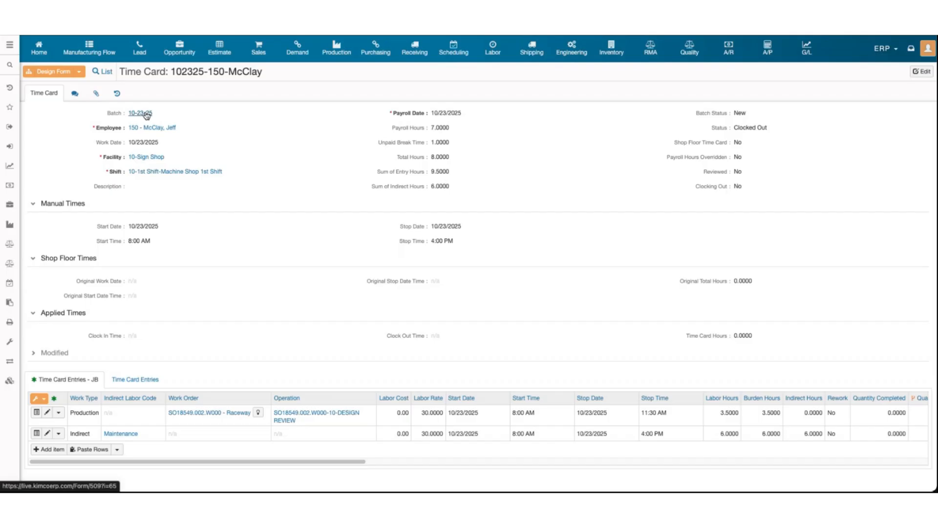
click(146, 114)
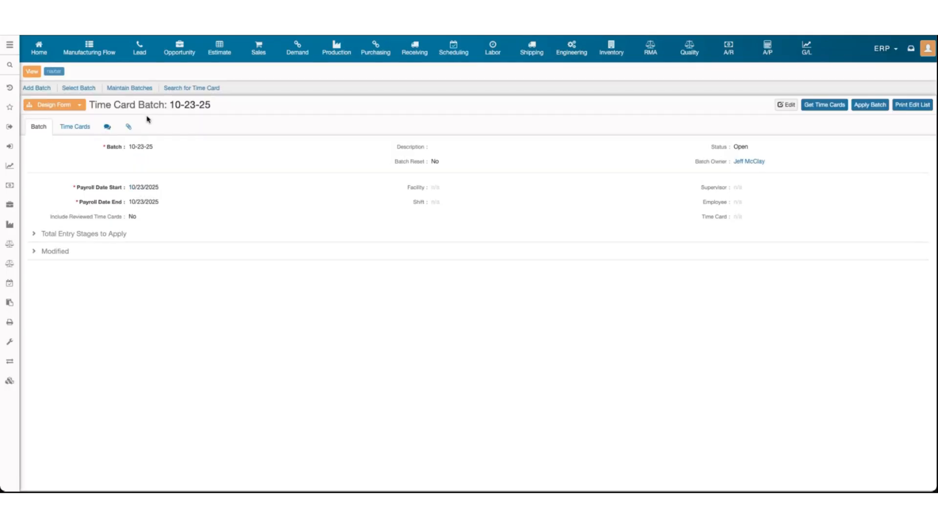
Review the single time card listed in batch 10-23-25
click(83, 133)
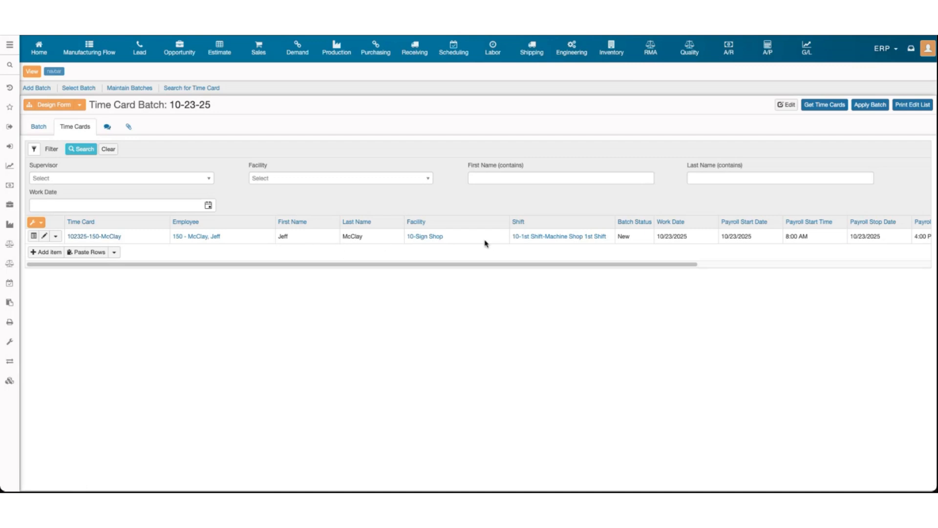
scroll(858, 245, right, 3)
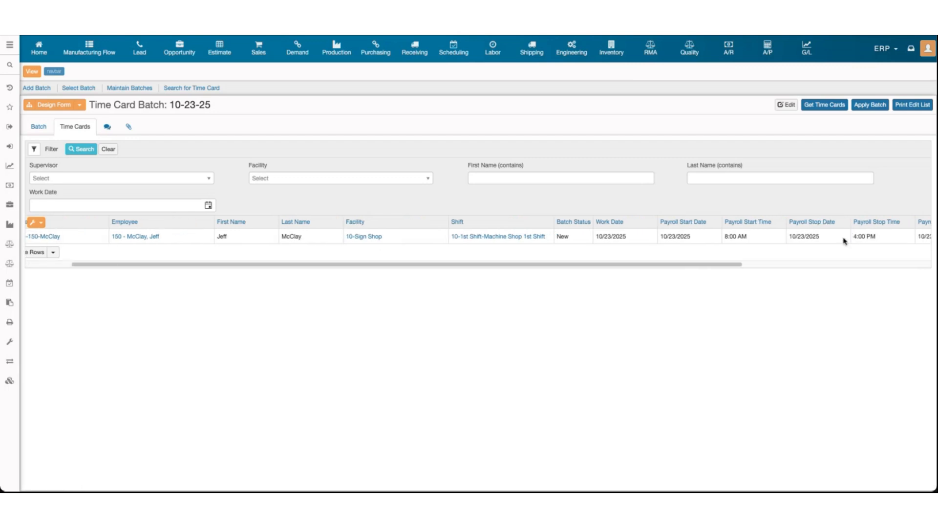
scroll(835, 243, left, 3)
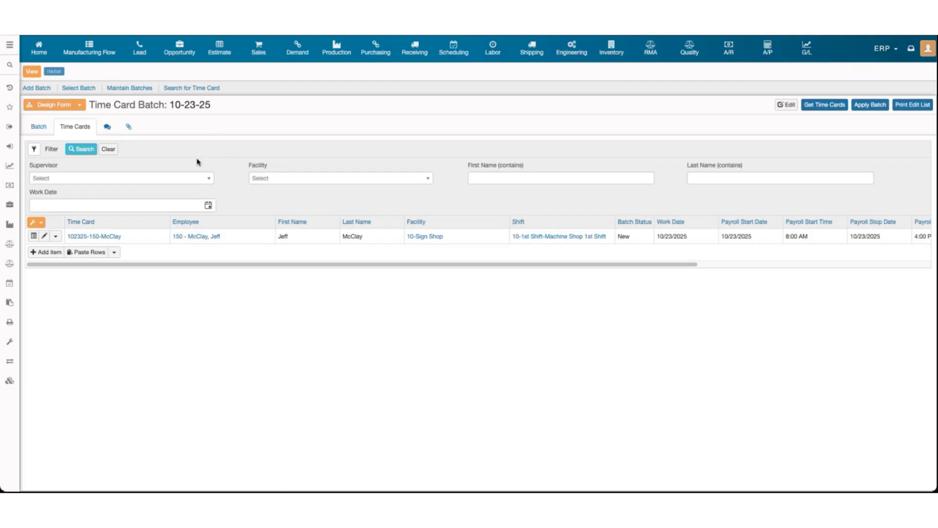
Search the navigation for 'shop' and open the Shop Floor sign-in page
click(4, 67)
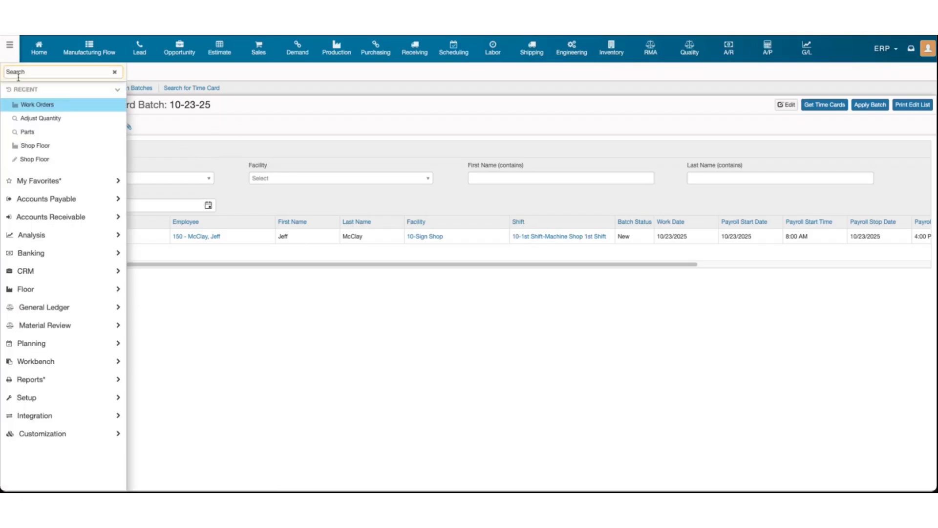
text(shop)
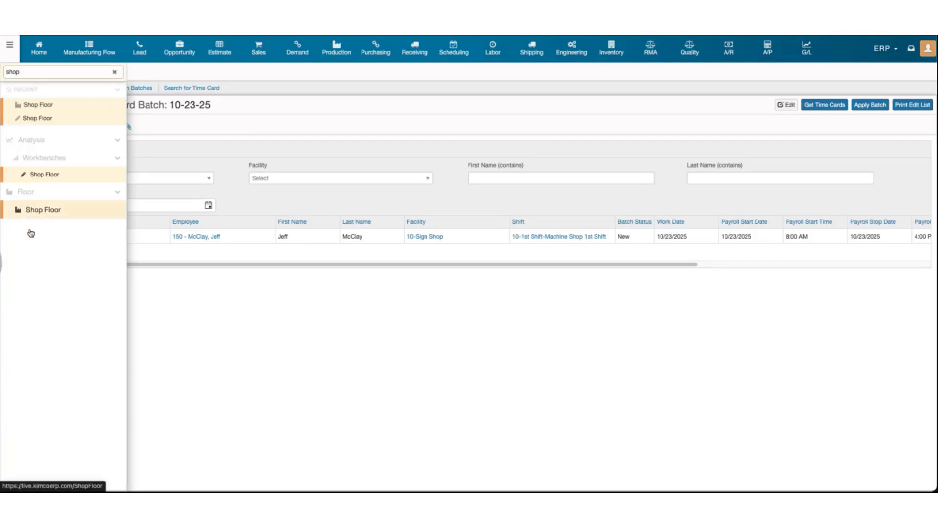
key(ctrl+Tab)
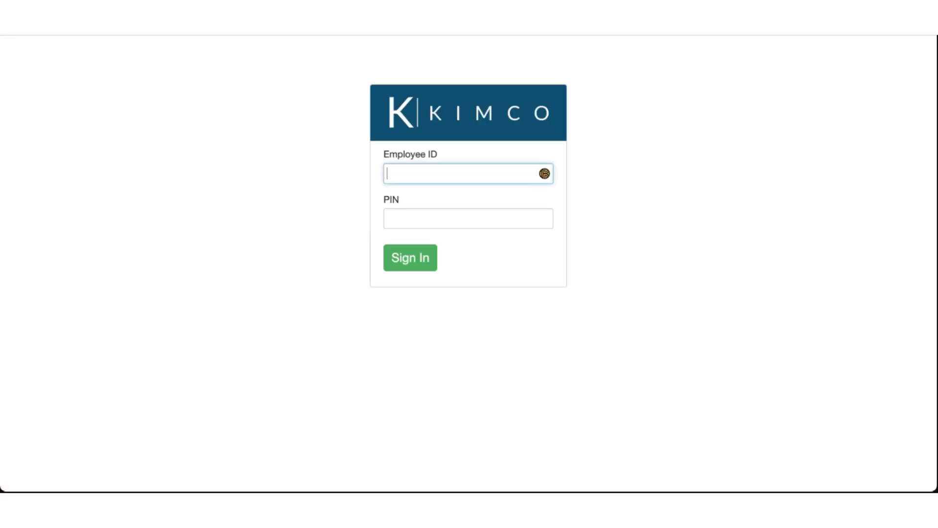
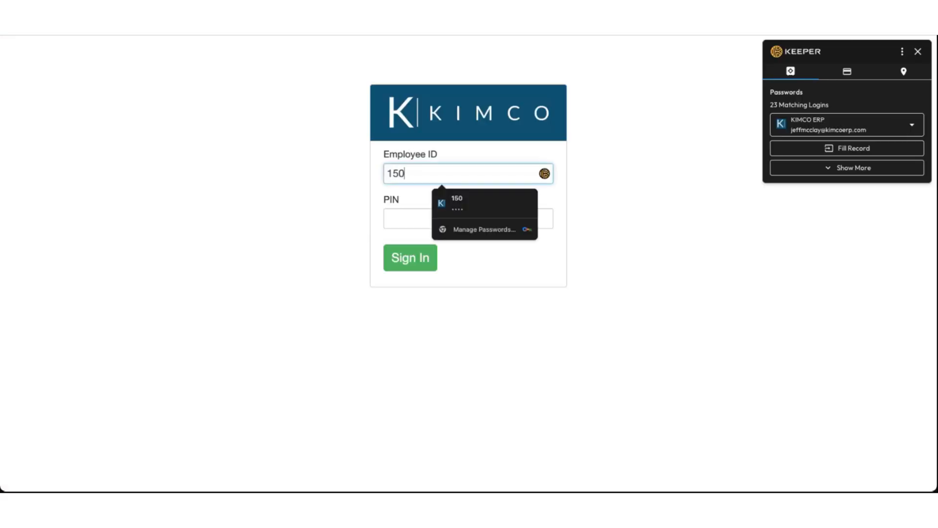
Enter the employee ID and PIN, then clock in at Sign Shop on 10-1st Shift
click(404, 217)
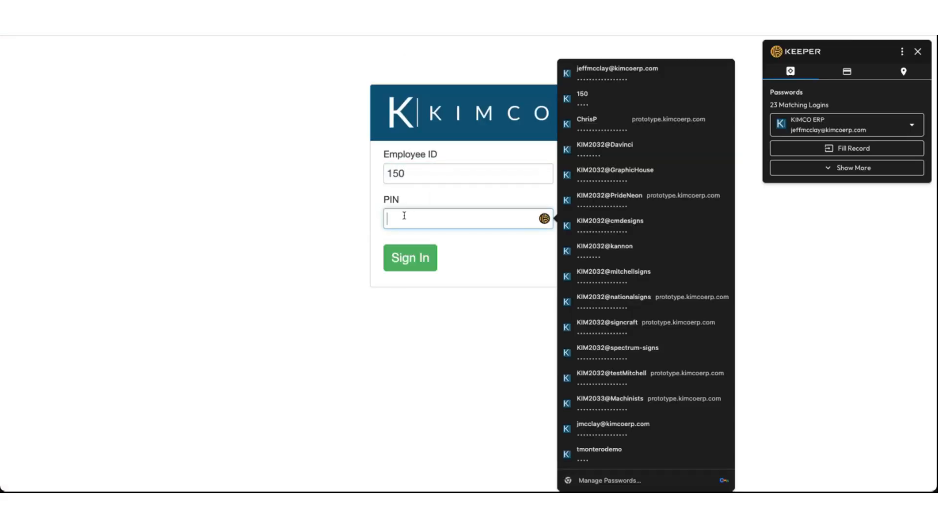
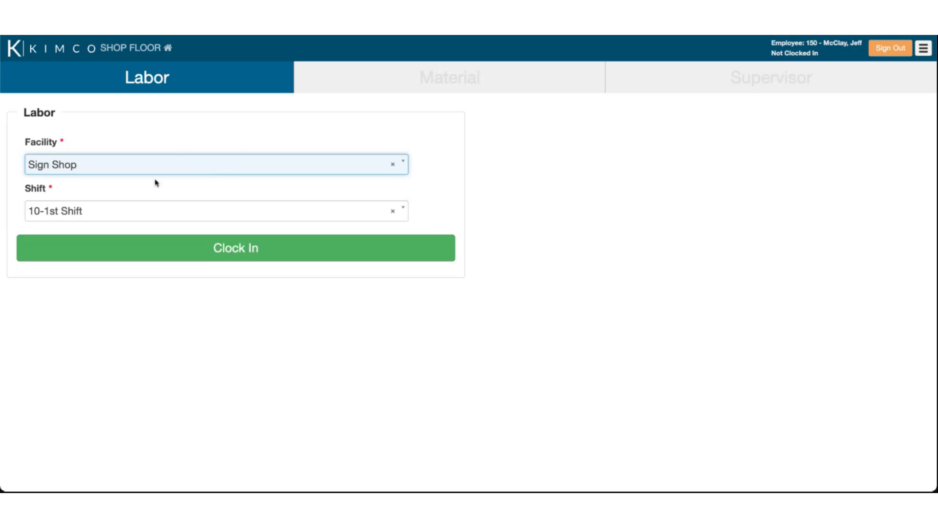
click(271, 256)
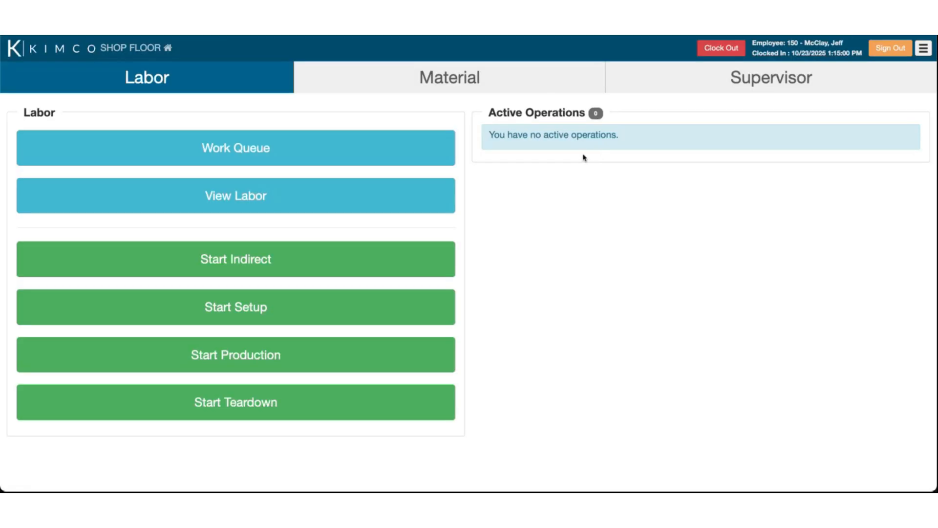
Confirm the 1:15 PM clock-in time, glance at Supervisor options, then go to the Work Queue
drag(796, 54, 846, 54)
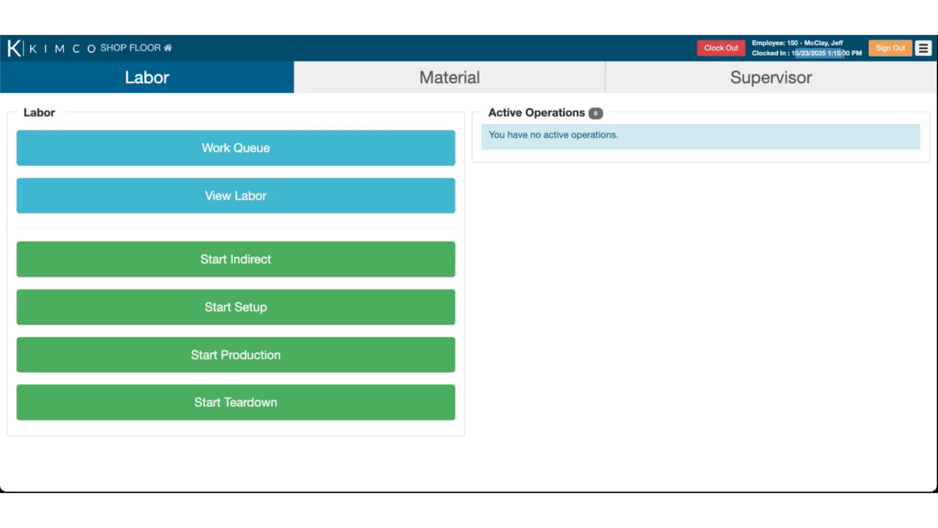
click(860, 83)
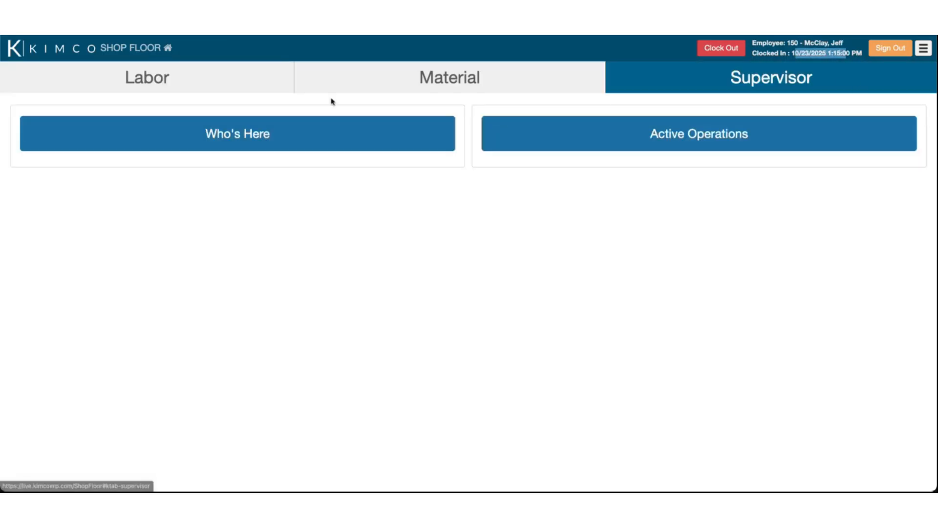
click(225, 89)
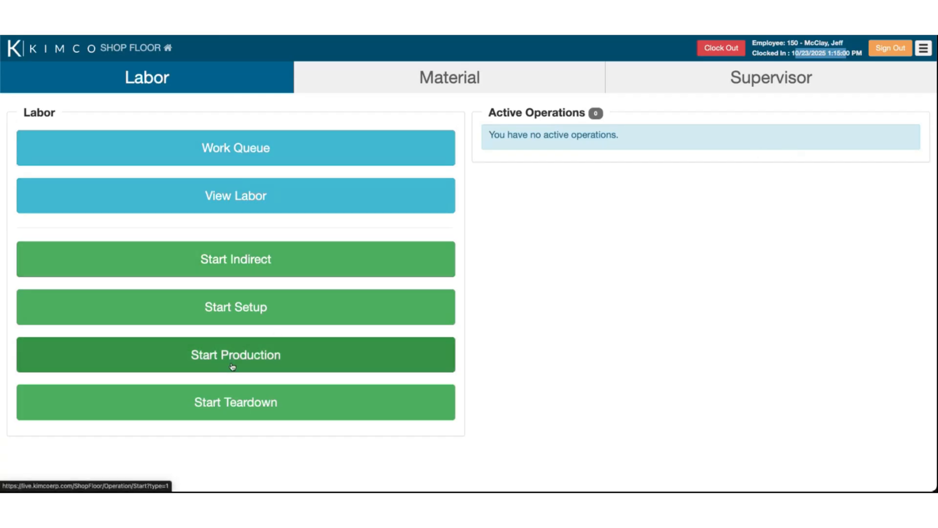
click(247, 150)
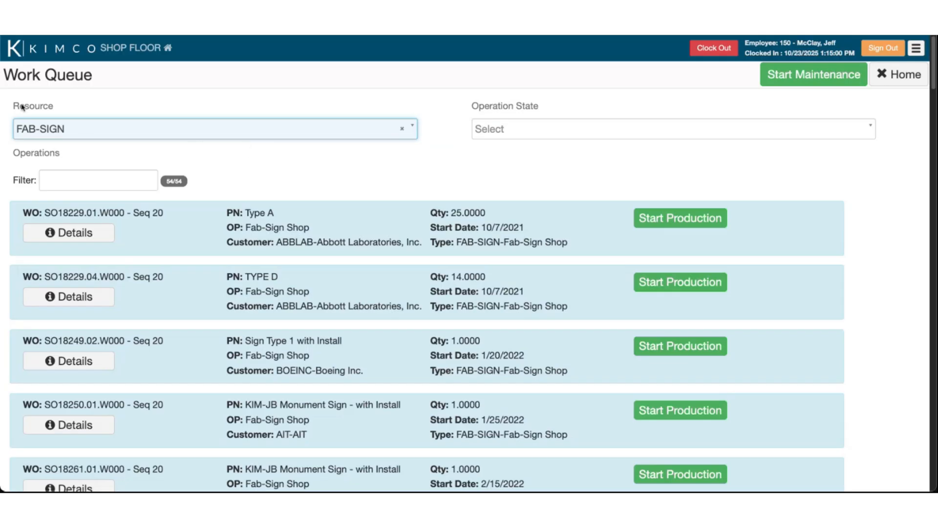
Browse the Resource list, keep FAB-SIGN, and review the 54 queued operations
click(70, 131)
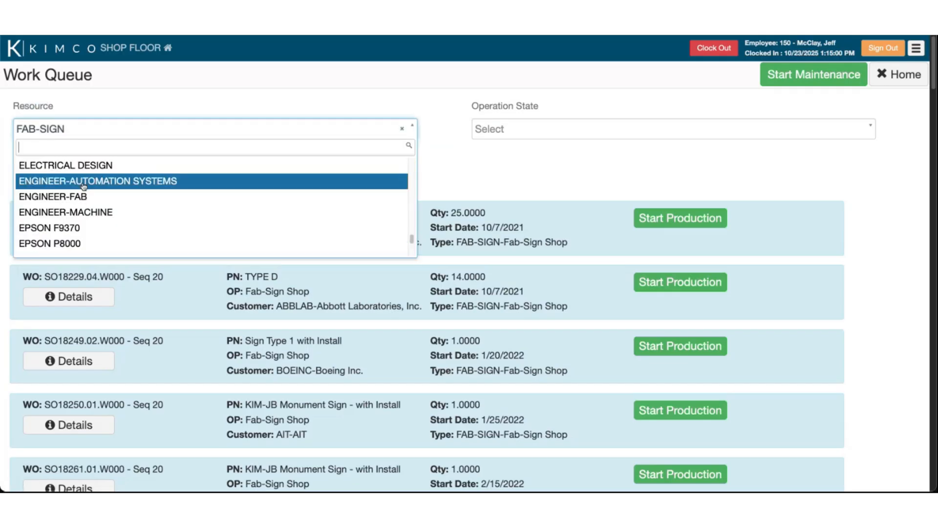
scroll(85, 185, up, 5)
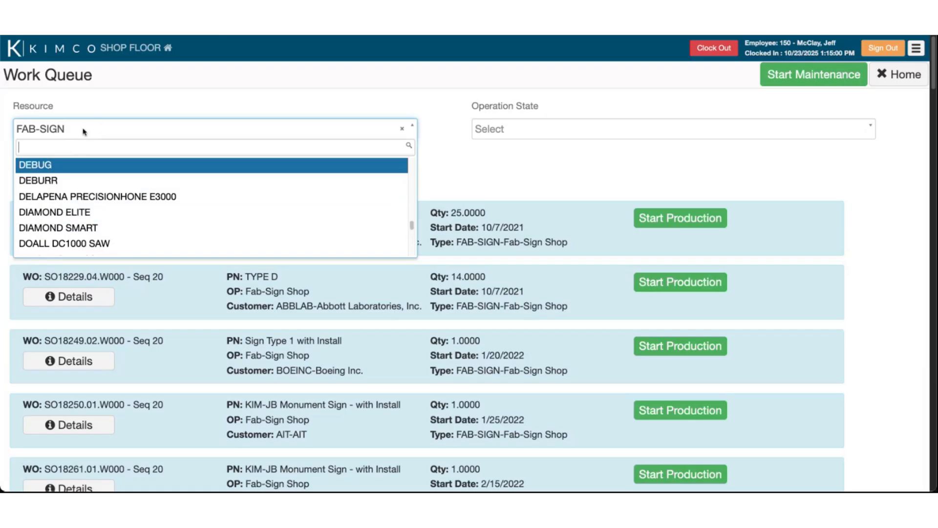
click(515, 211)
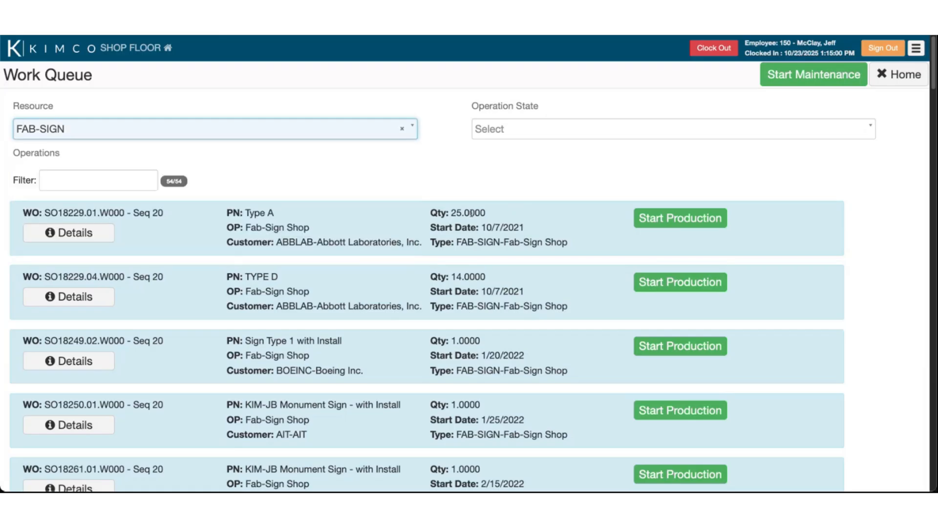
drag(439, 214, 465, 214)
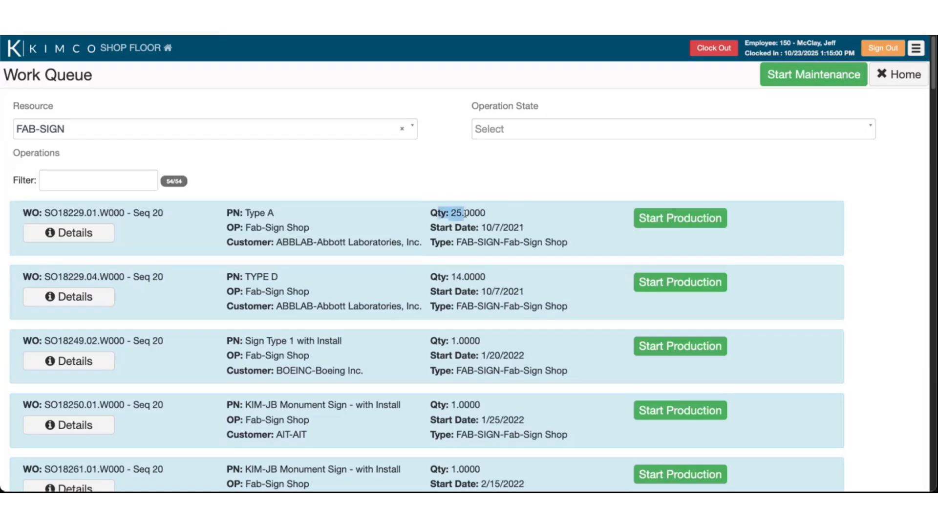
click(488, 223)
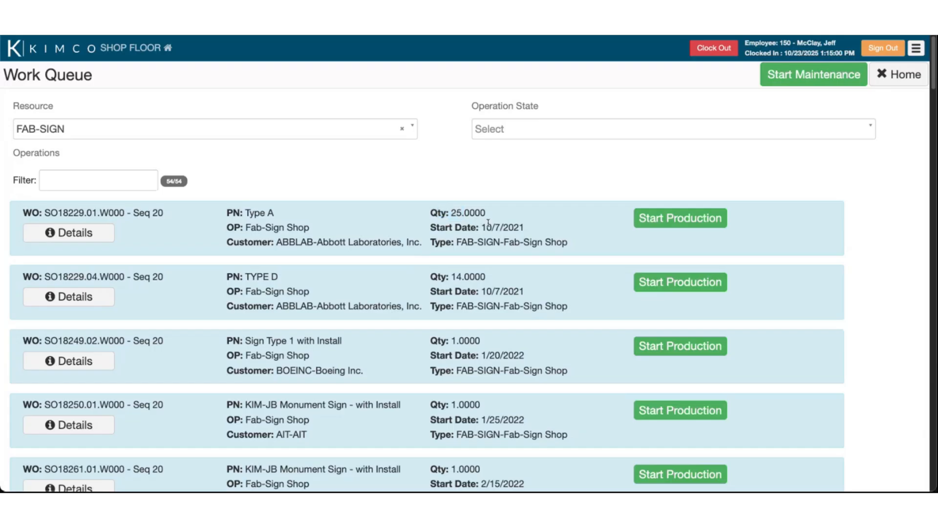
click(314, 135)
scroll(194, 215, up, 2)
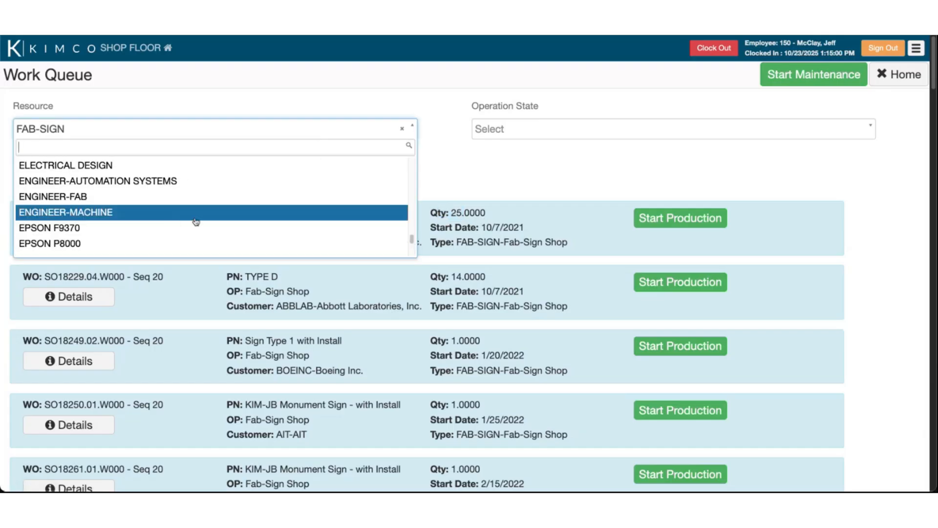
click(493, 184)
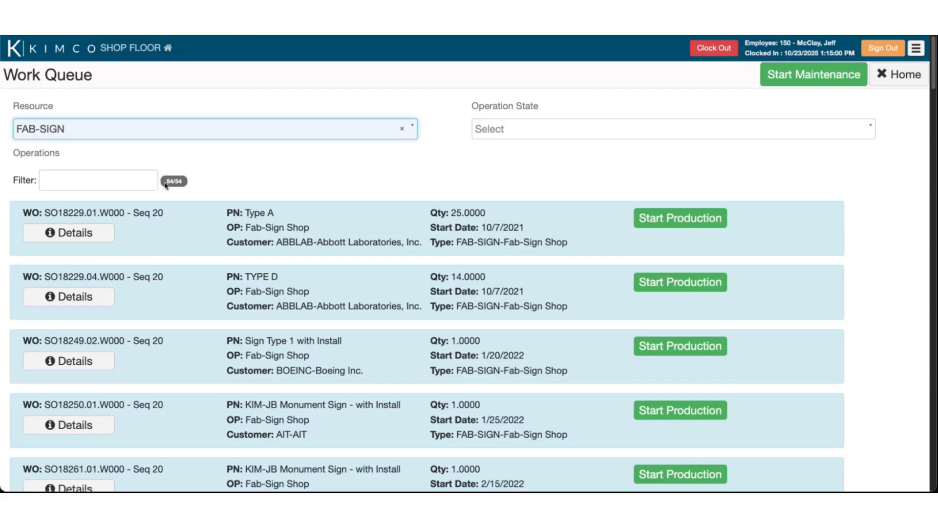
click(138, 178)
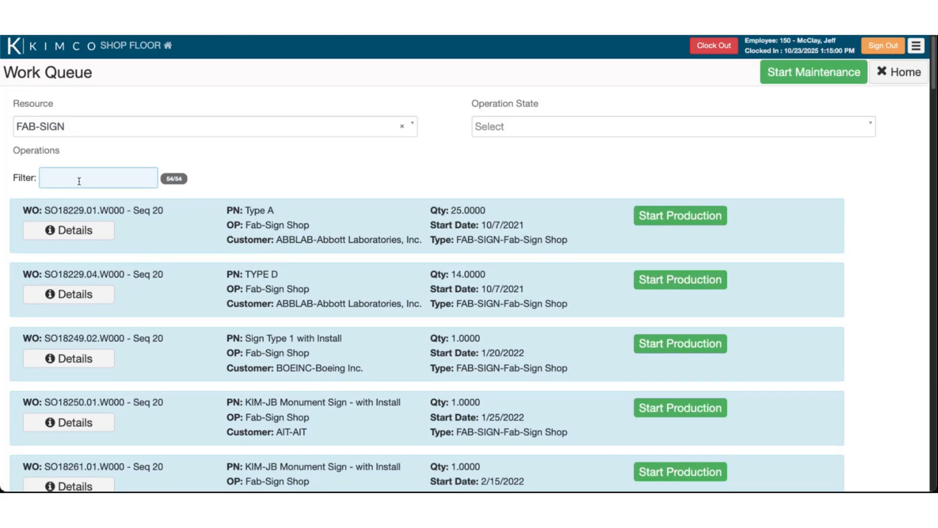
Filter the queue for 18549 and start the SO18549.002.W000-20-FAB-SIGN operation on resource FAB-SIGN
text(18549)
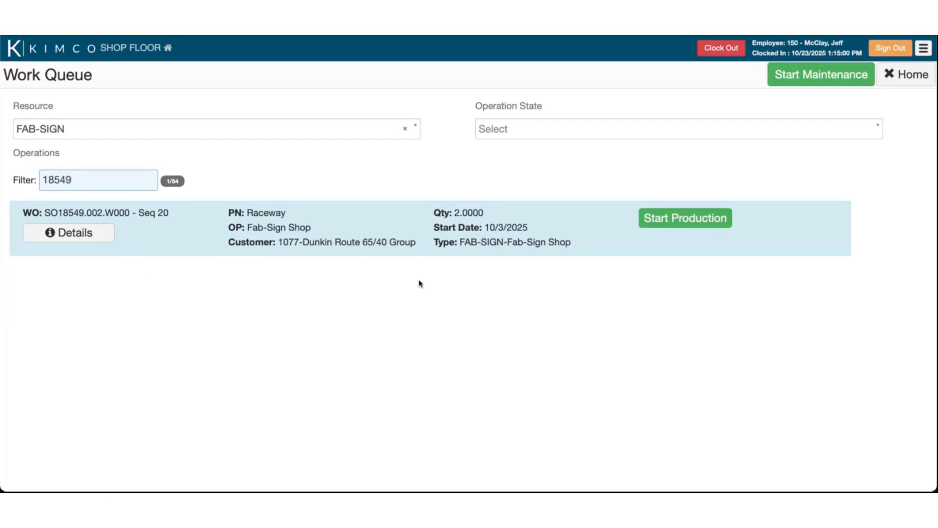
click(679, 225)
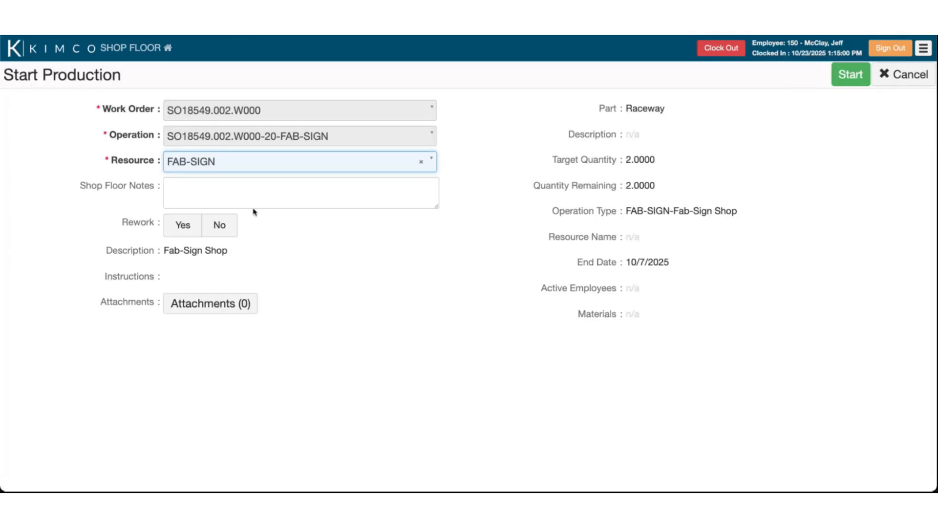
click(210, 189)
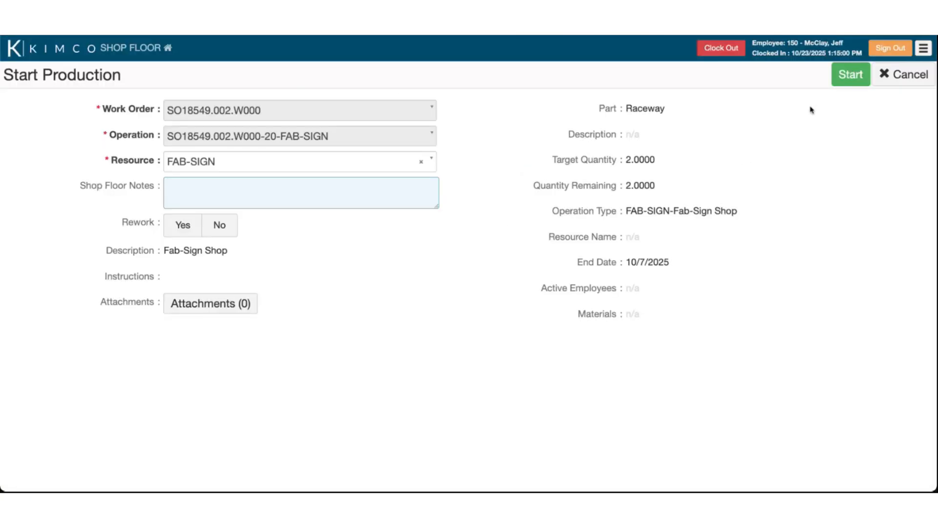
click(577, 319)
drag(577, 320, 622, 317)
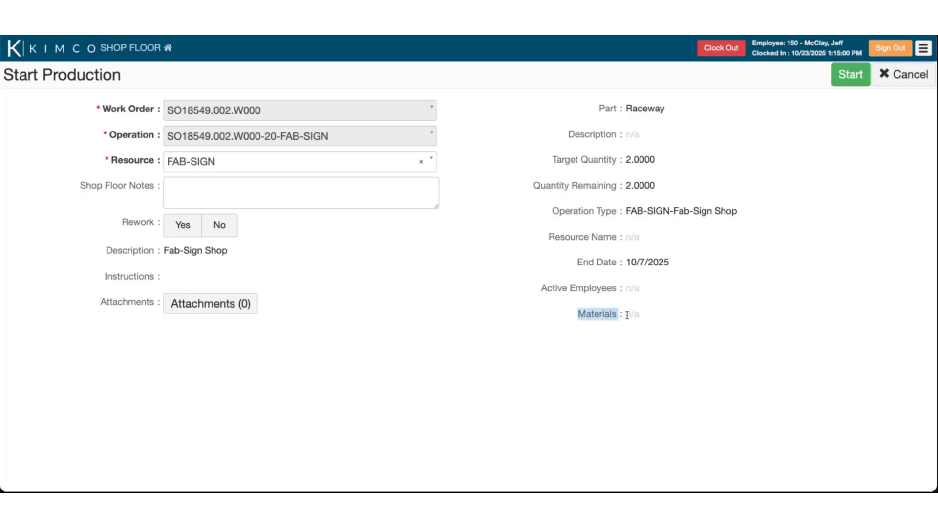
click(627, 315)
click(845, 74)
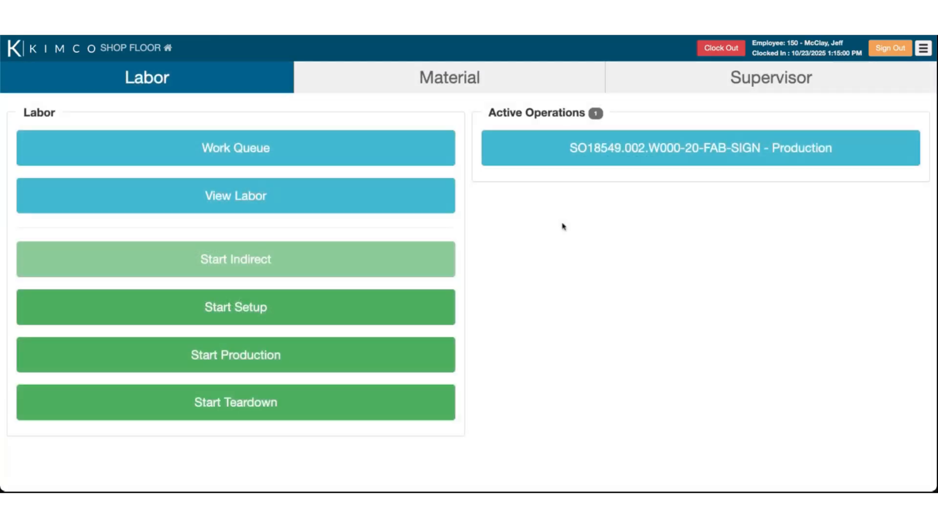
drag(487, 116, 566, 113)
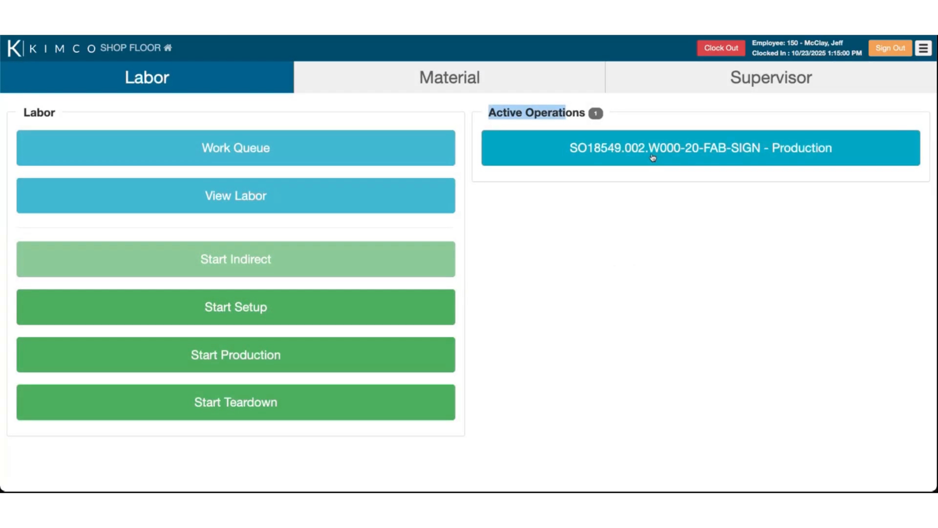
click(573, 203)
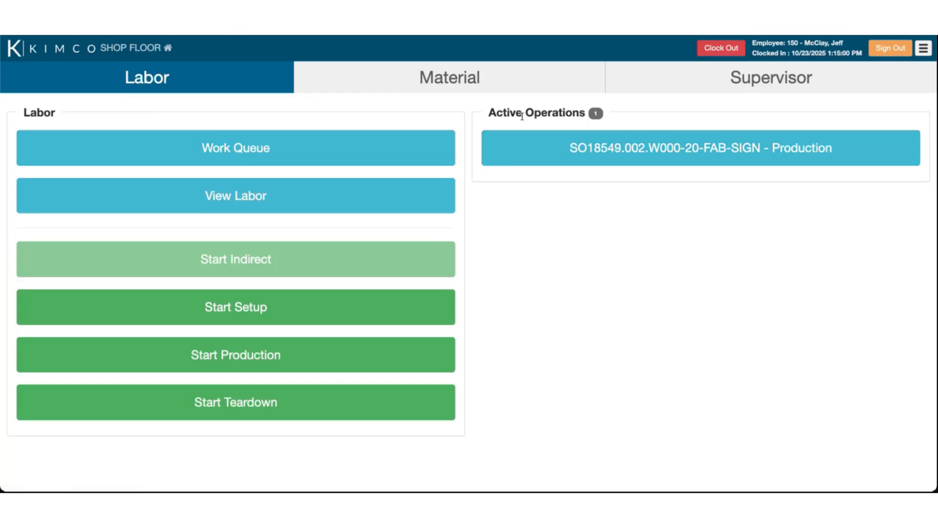
drag(491, 113, 503, 115)
click(506, 117)
drag(493, 116, 556, 116)
click(556, 118)
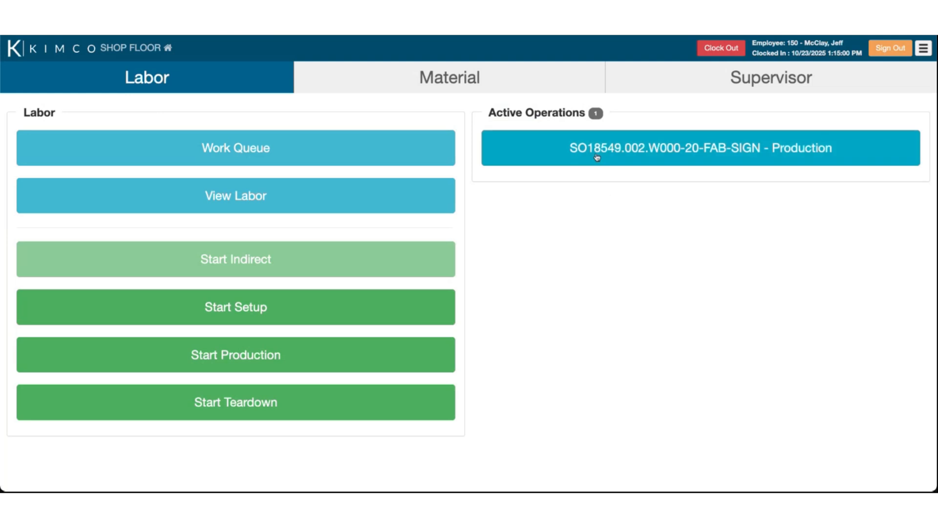
From the Material functions, bring up a blank Inventory Issue form dated 10/23/2025
click(432, 86)
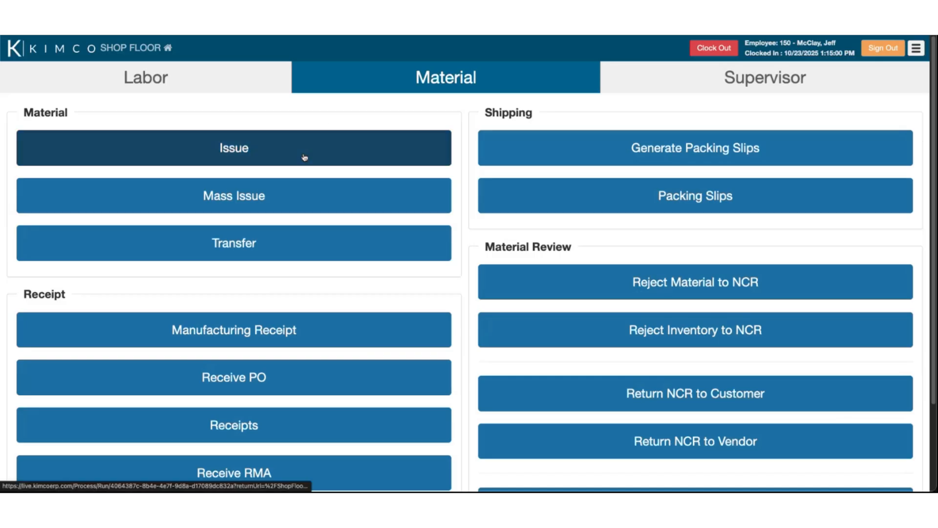
click(252, 160)
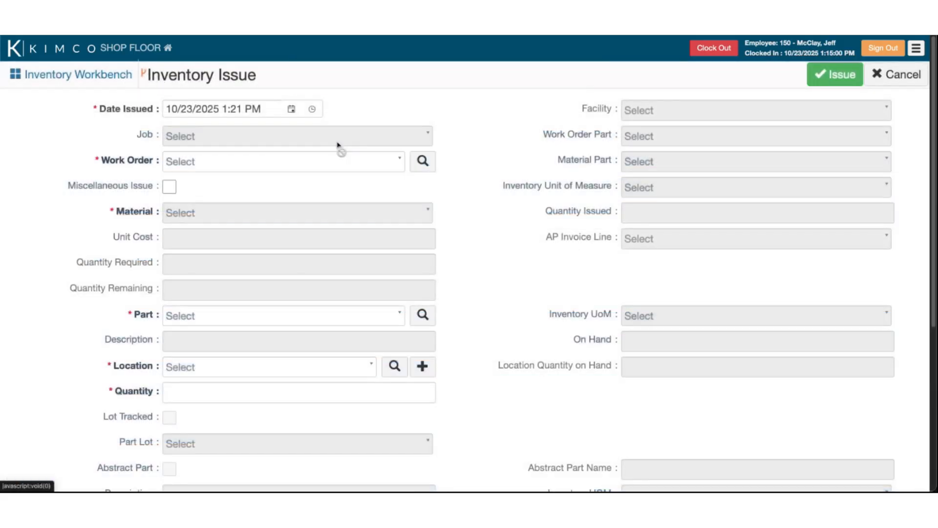
Pick work order SO18549.002.W000 - Raceway and browse its materials list
click(281, 161)
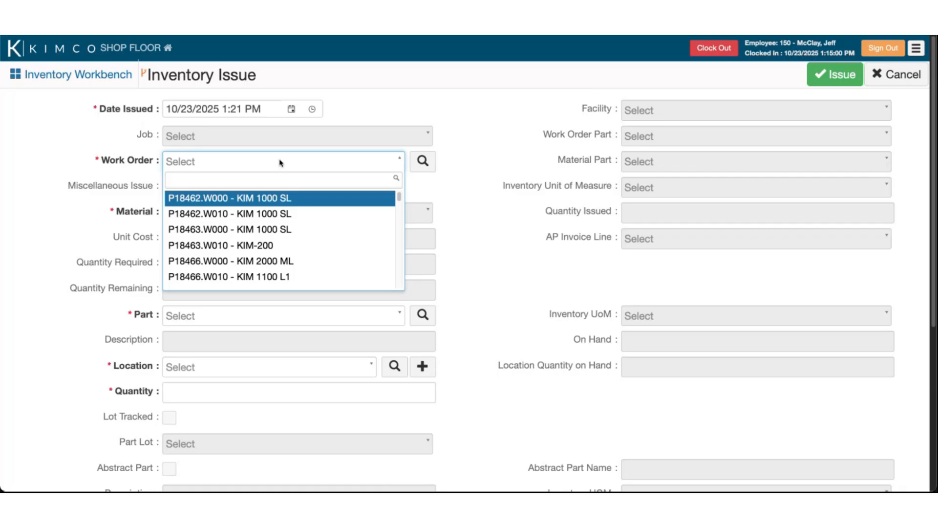
text(18)
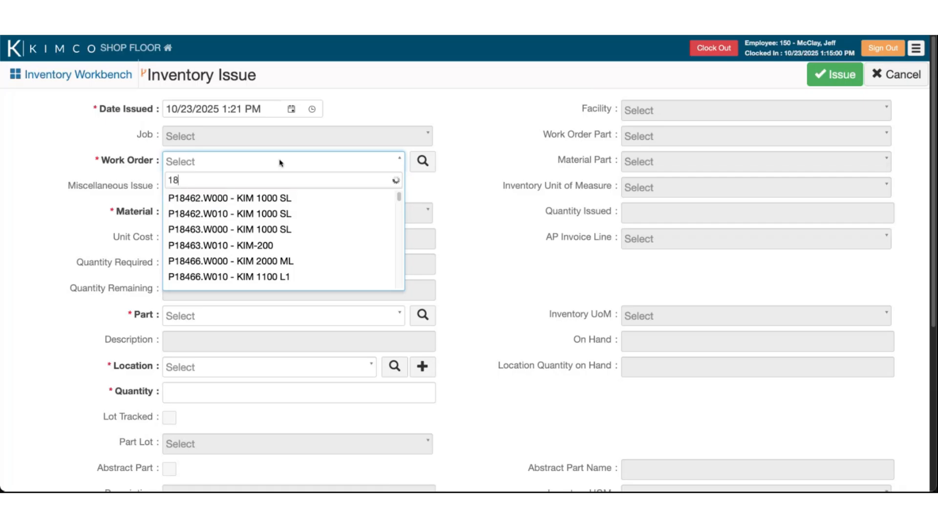
text(549)
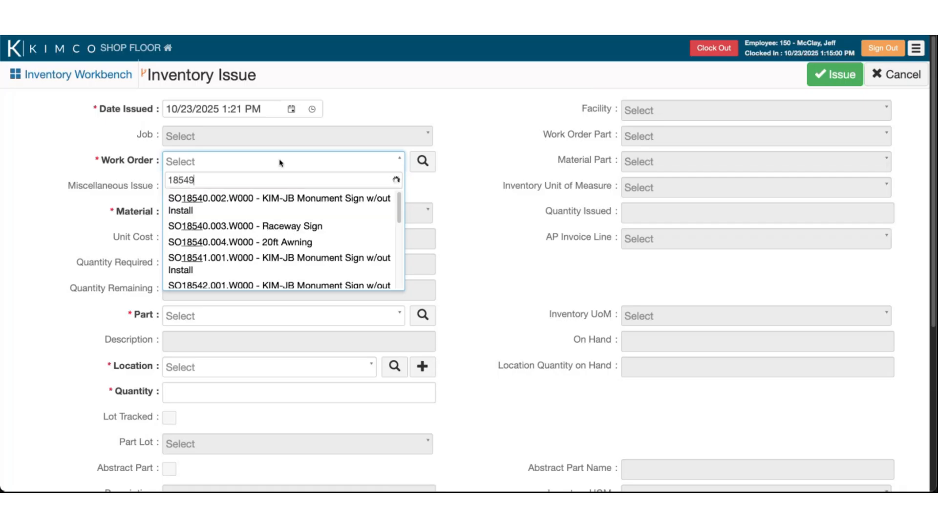
click(296, 201)
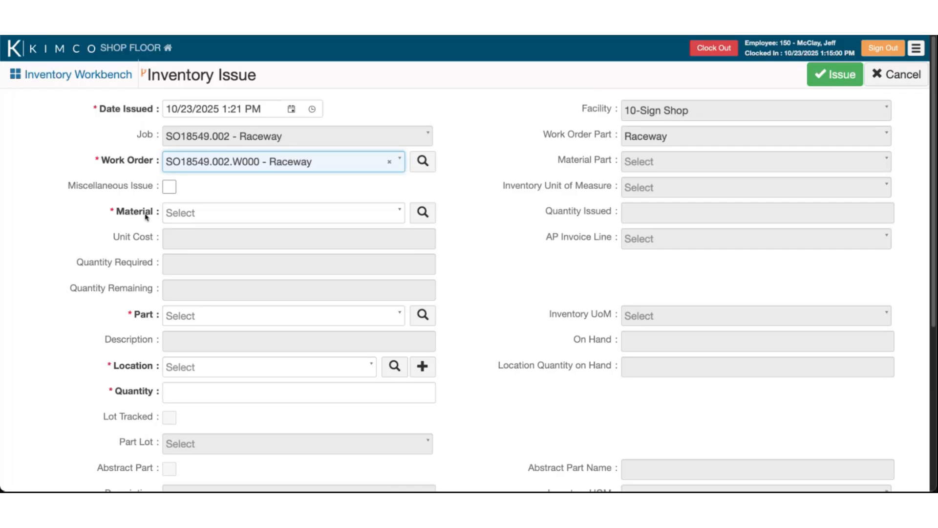
click(181, 216)
scroll(269, 266, down, 1)
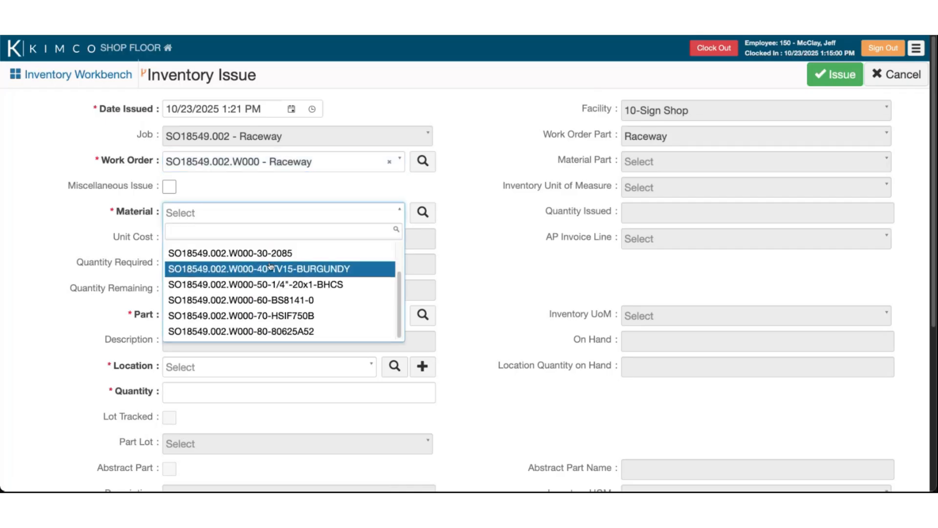
scroll(269, 266, up, 1)
scroll(247, 254, down, 2)
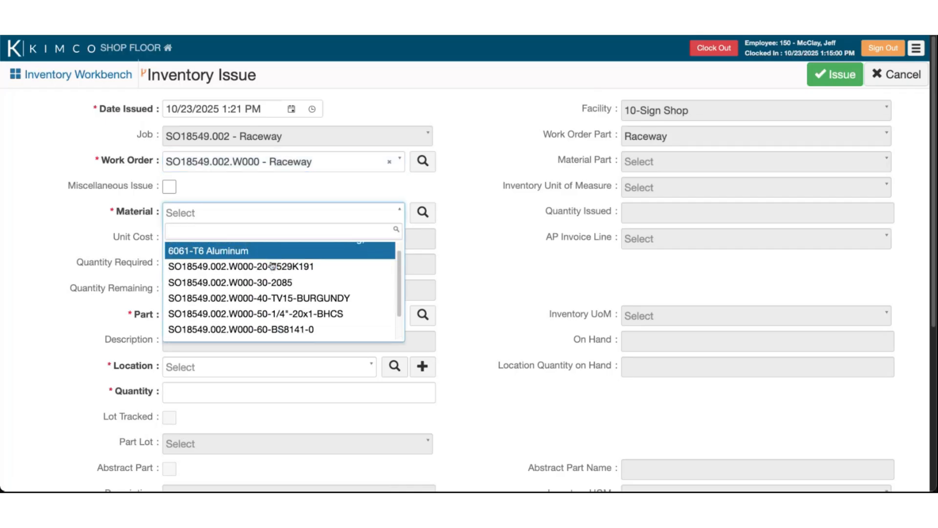
click(247, 181)
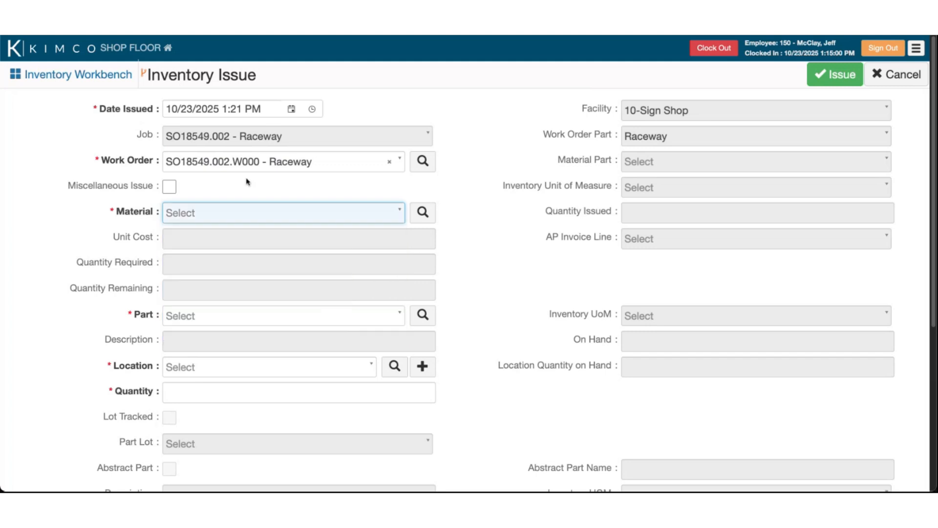
Turn Miscellaneous Issue on to browse the parts list, then turn it back off
drag(110, 214, 173, 203)
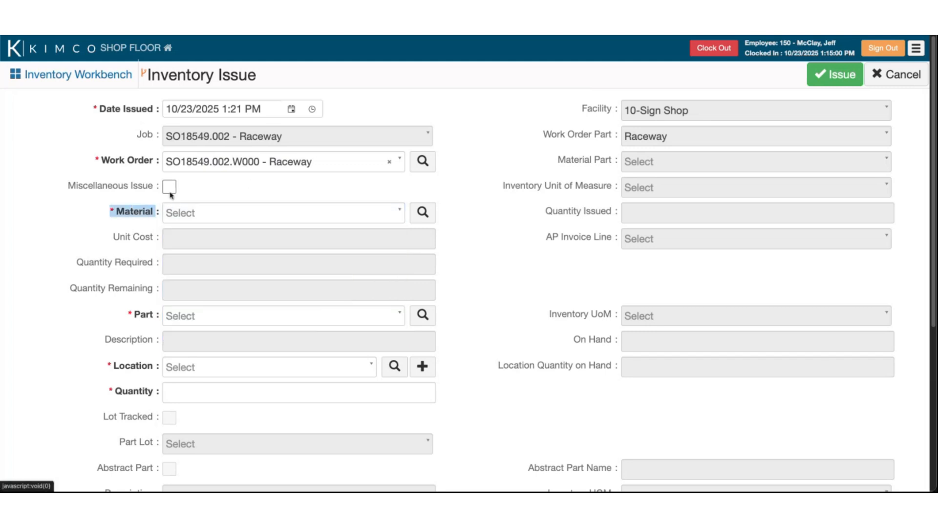
click(170, 187)
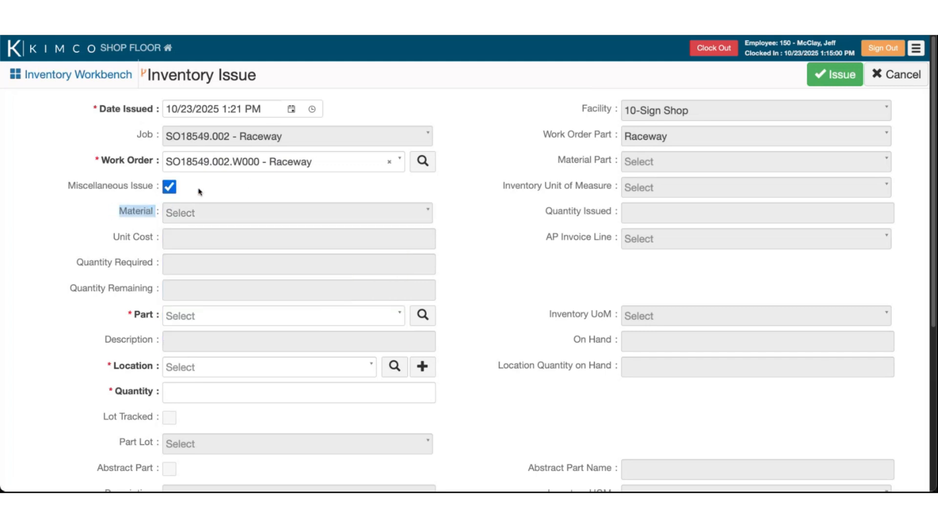
click(235, 323)
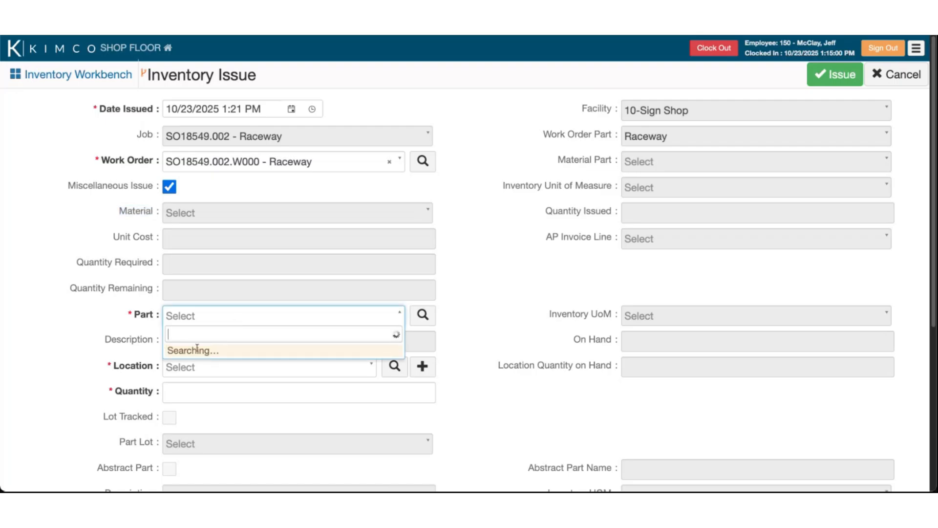
scroll(220, 338, down, 5)
scroll(215, 344, up, 2)
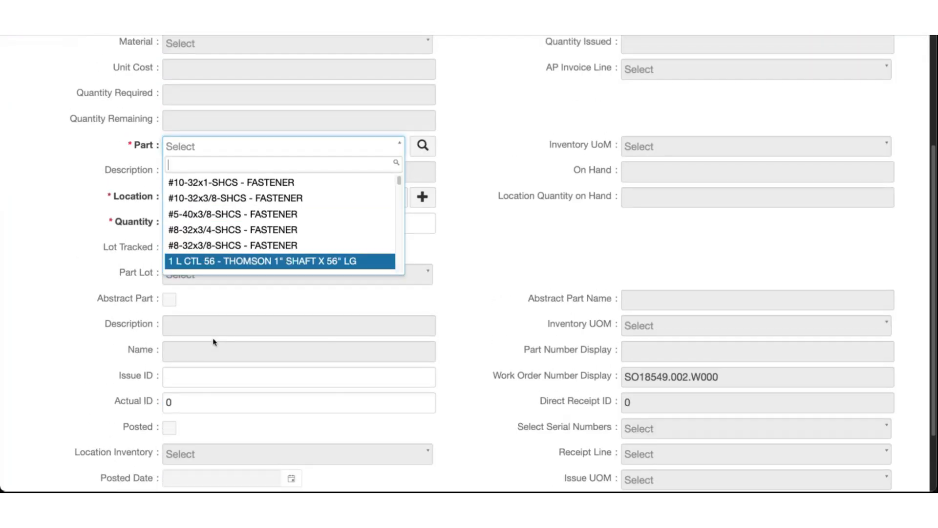
text(Back)
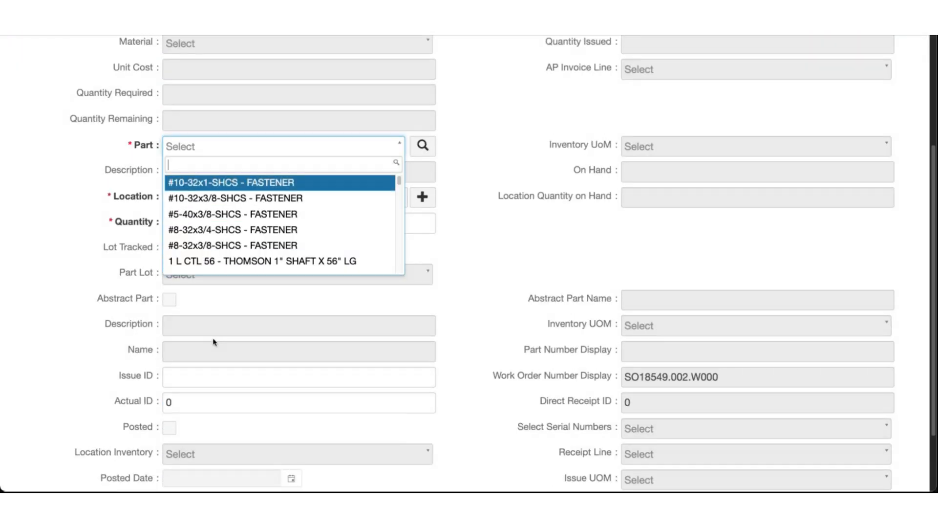
click(126, 147)
scroll(126, 147, up, 2)
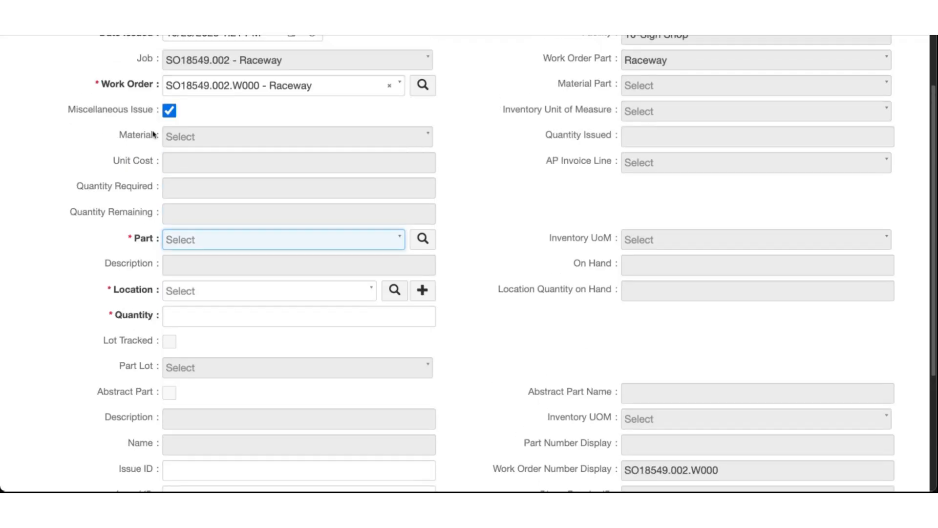
click(169, 111)
click(194, 136)
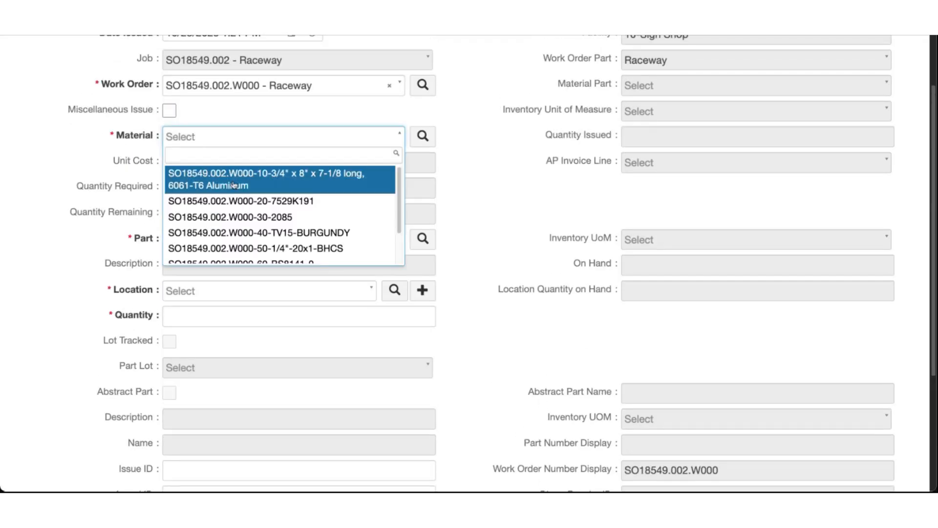
Choose the 6061-T6 aluminum material, location 10/FG/FG-001-001 and part lot 00AA1
click(273, 190)
scroll(234, 229, down, 1)
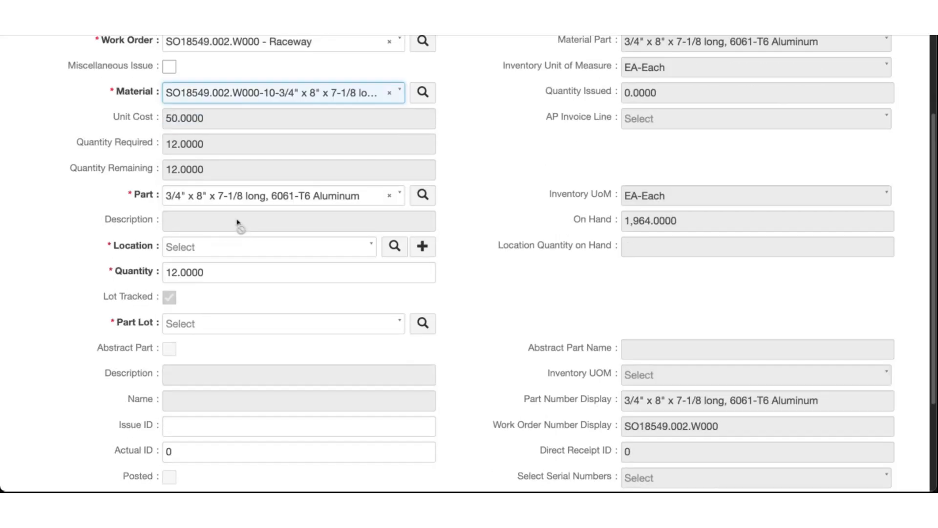
click(224, 246)
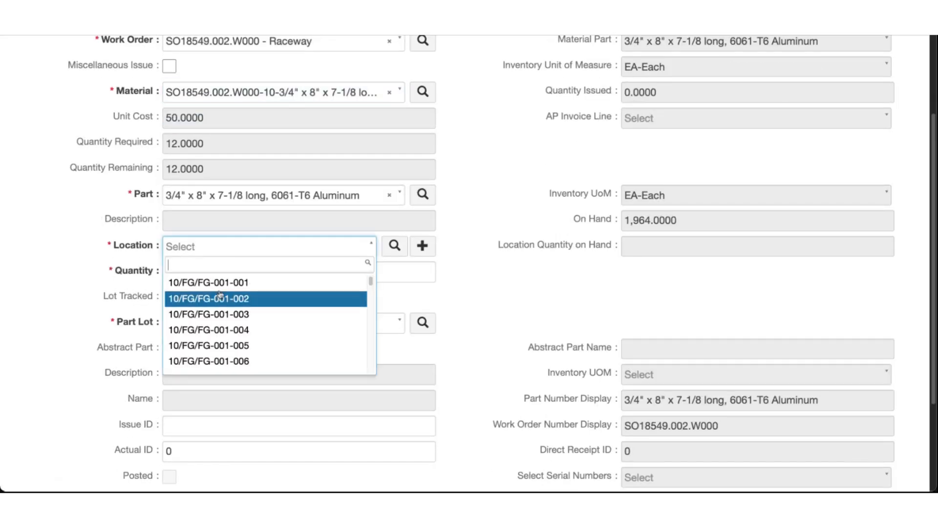
click(219, 283)
scroll(199, 299, down, 1)
click(198, 303)
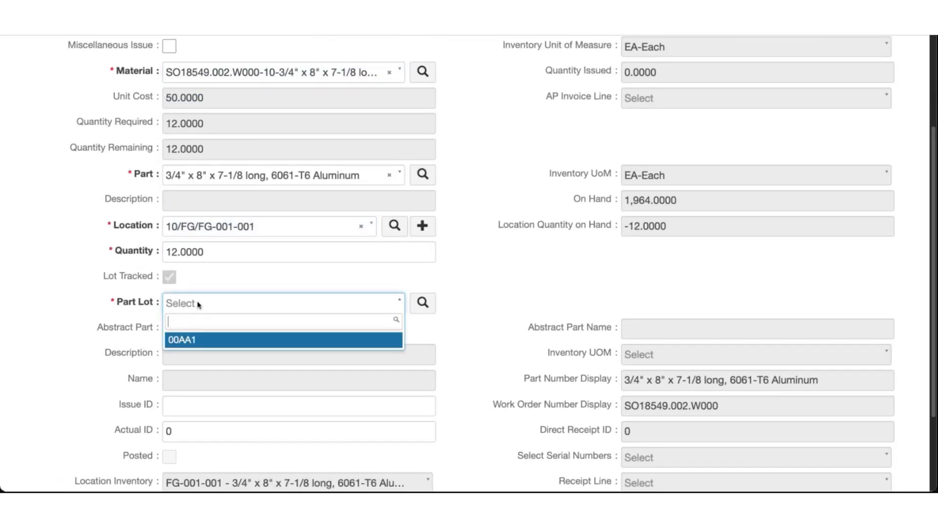
click(197, 339)
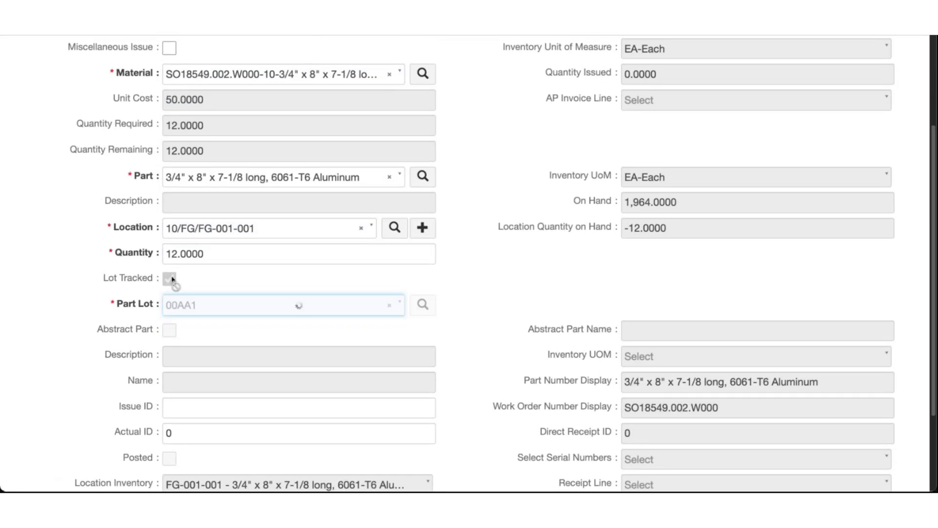
Check the required and remaining quantity of 12, then issue the material
double_click(119, 229)
scroll(122, 308, down, 1)
drag(117, 303, 153, 306)
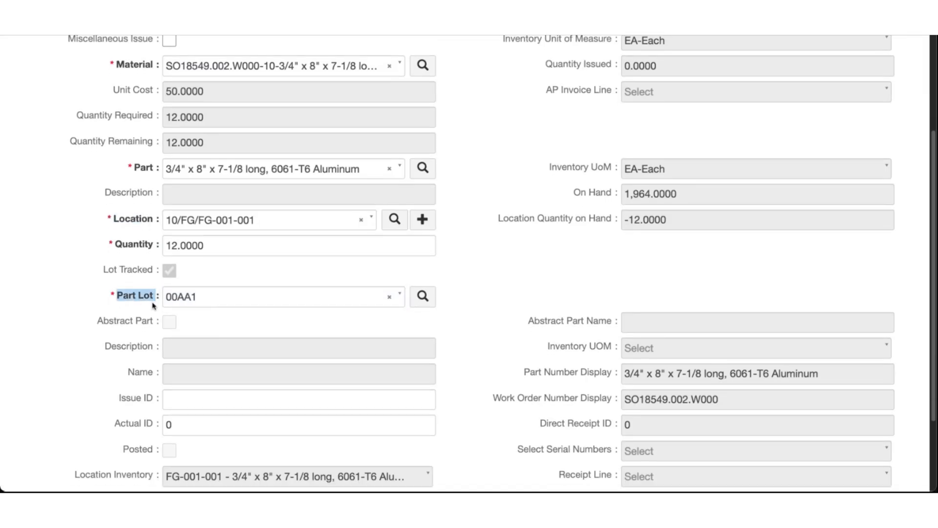
scroll(152, 304, up, 1)
click(147, 295)
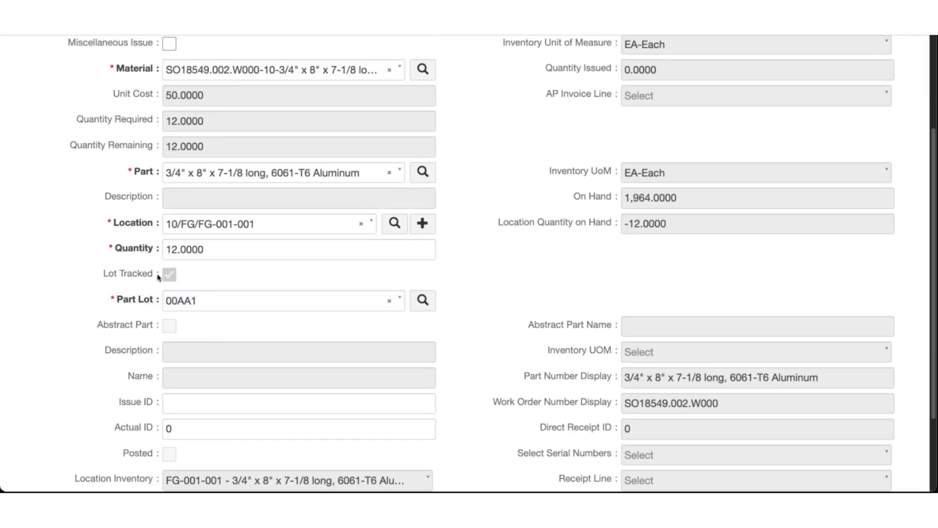
scroll(143, 320, down, 1)
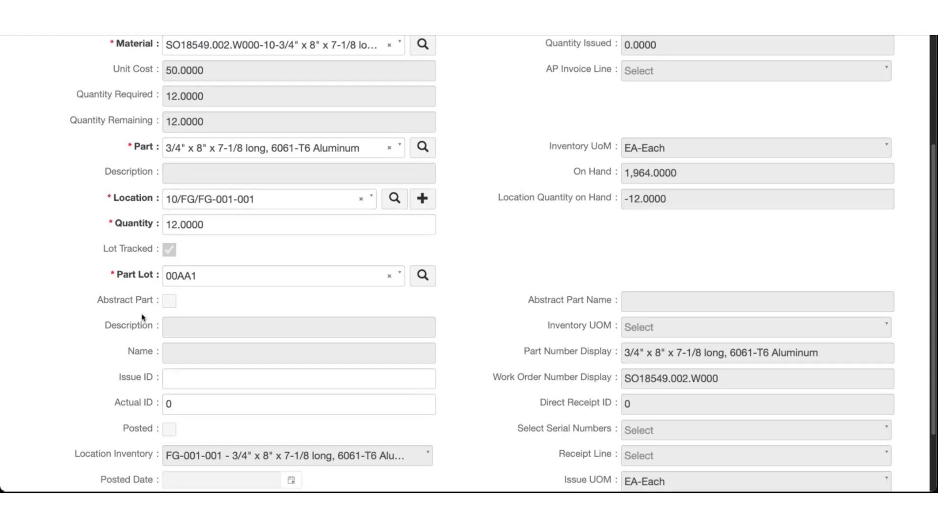
click(210, 224)
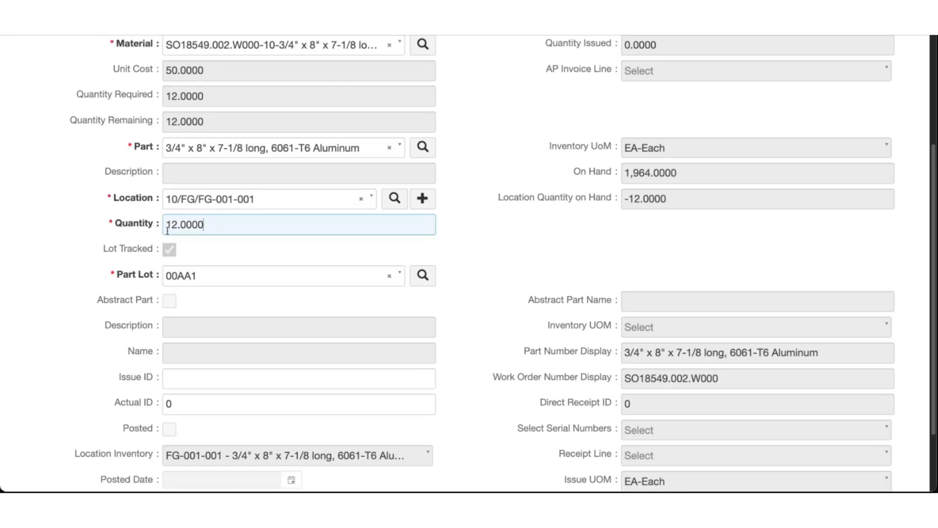
scroll(420, 273, down, 3)
scroll(419, 272, up, 6)
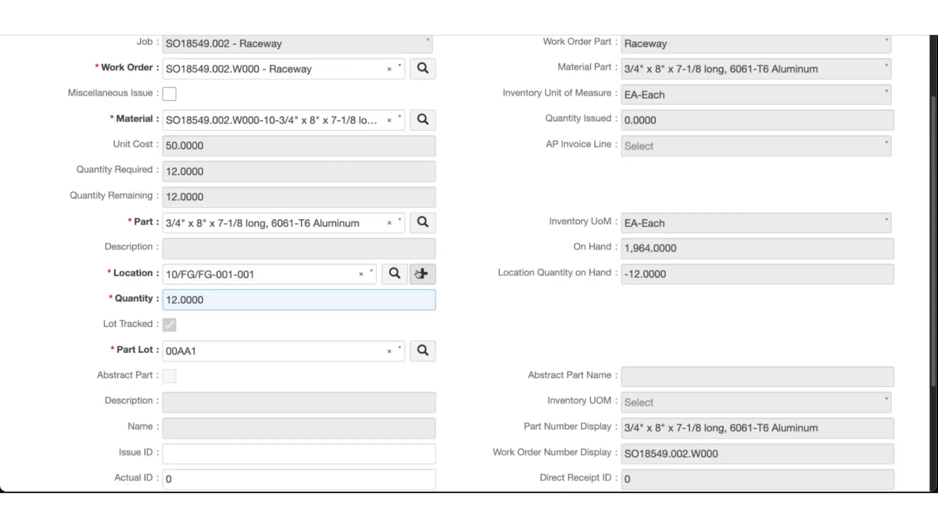
scroll(416, 273, up, 2)
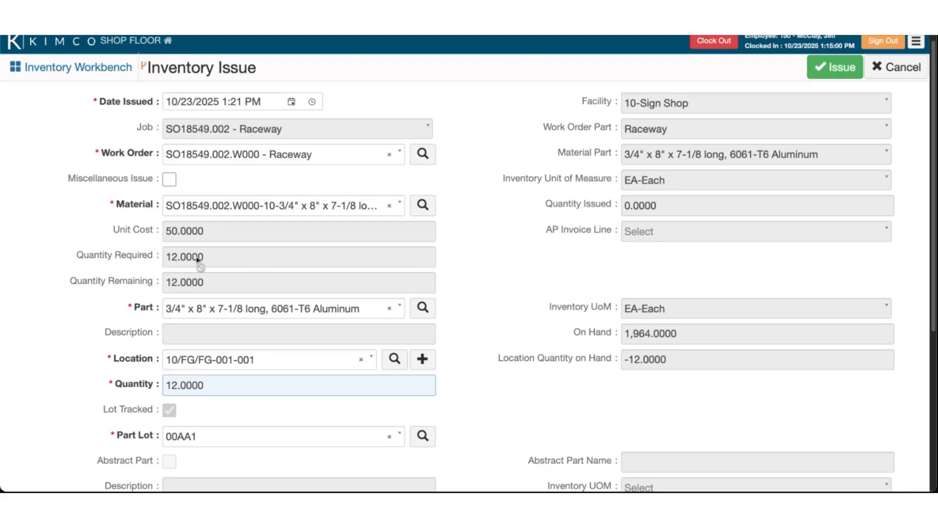
drag(166, 258, 256, 264)
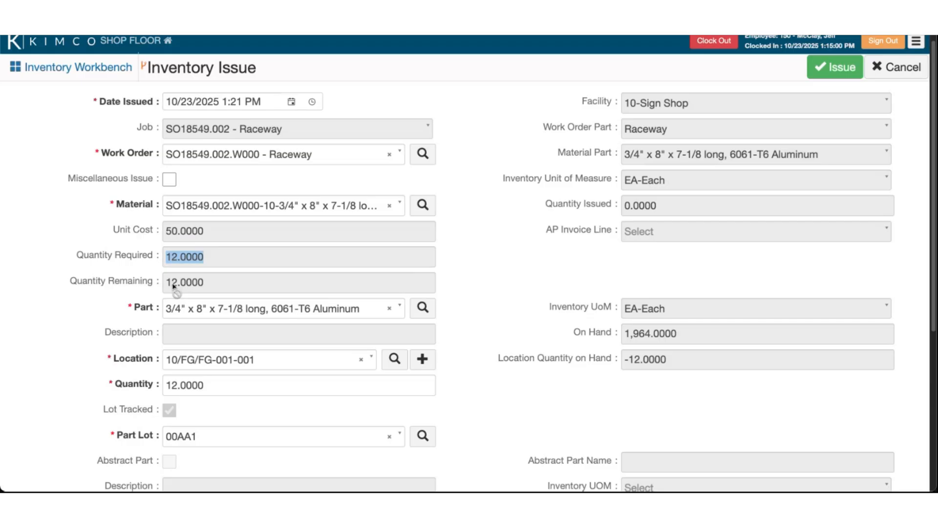
drag(168, 283, 212, 283)
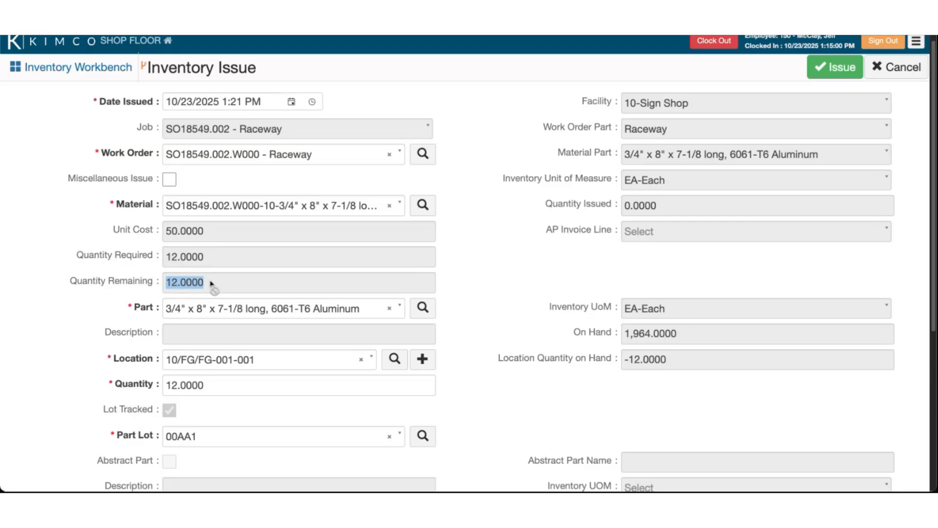
click(169, 261)
drag(546, 205, 615, 207)
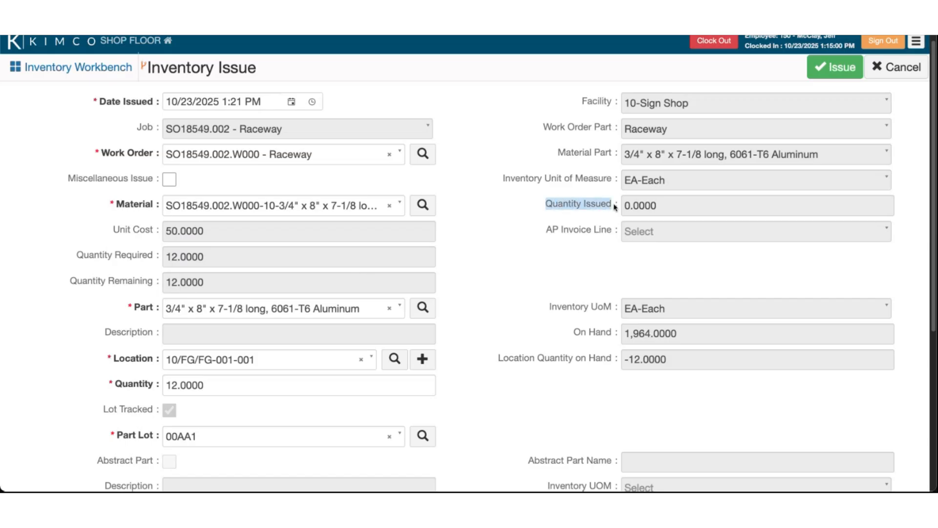
click(631, 212)
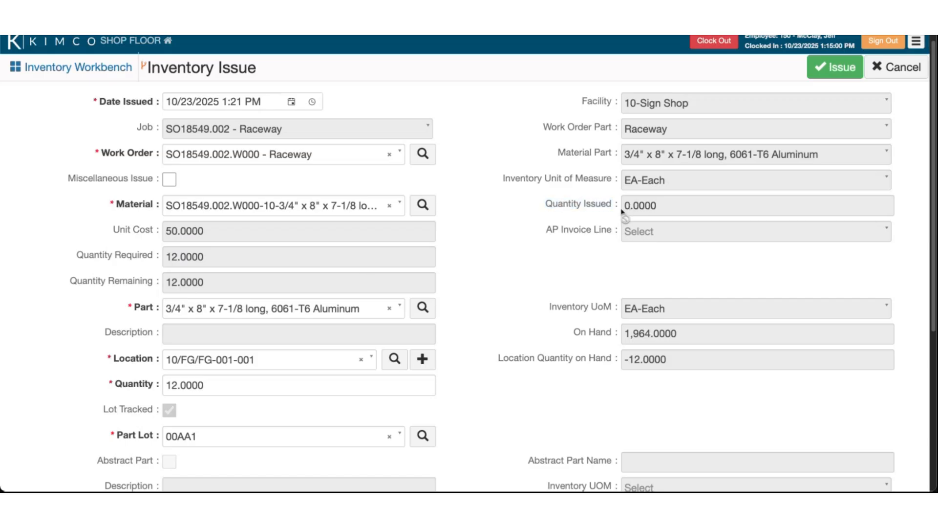
scroll(505, 248, down, 3)
scroll(507, 247, up, 4)
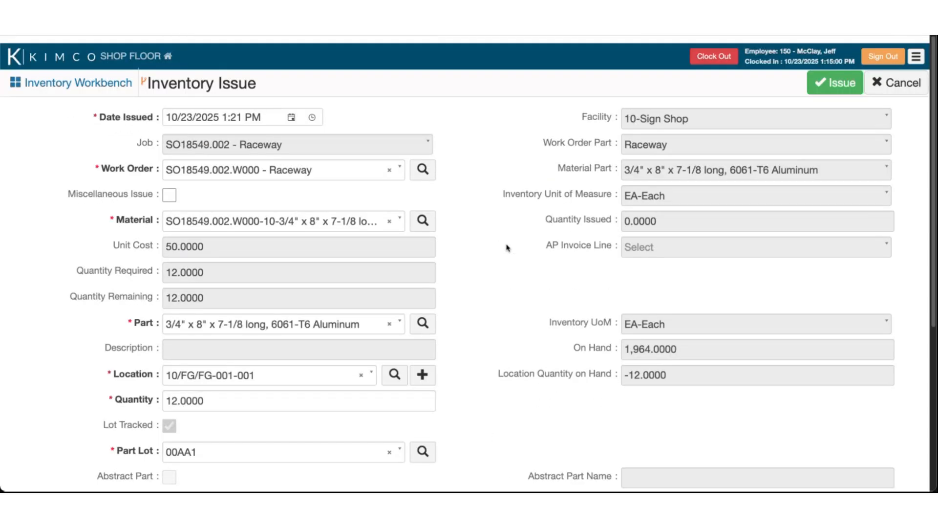
click(820, 77)
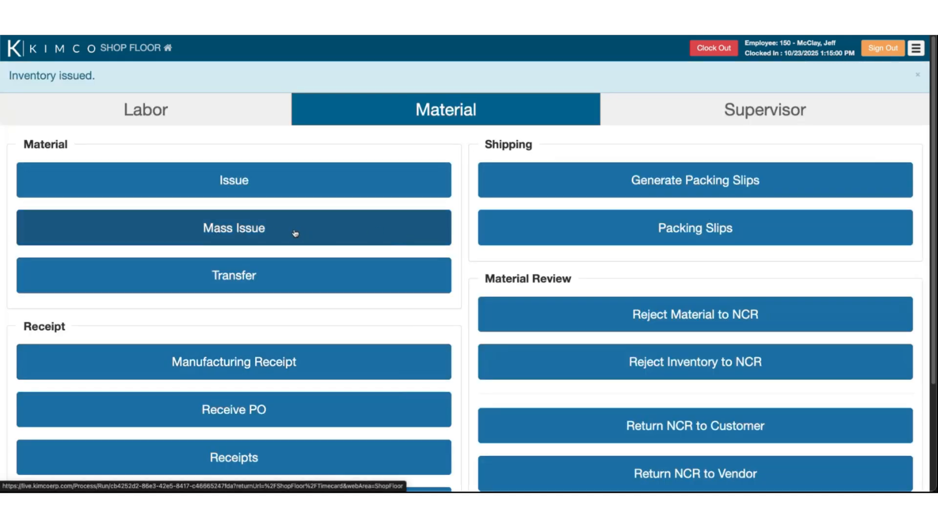
In Mass Issue, clear the filters and search materials for work order SO18549.002.W000 - Raceway
click(287, 233)
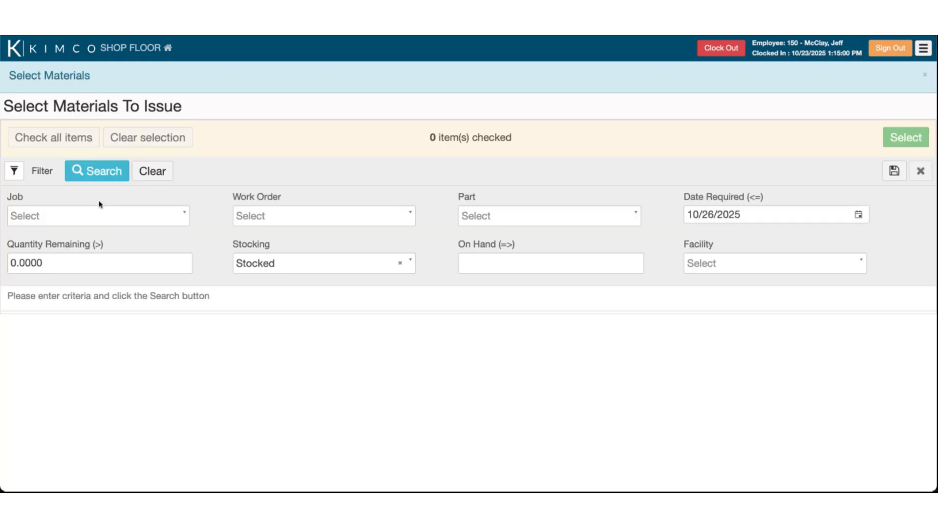
click(248, 212)
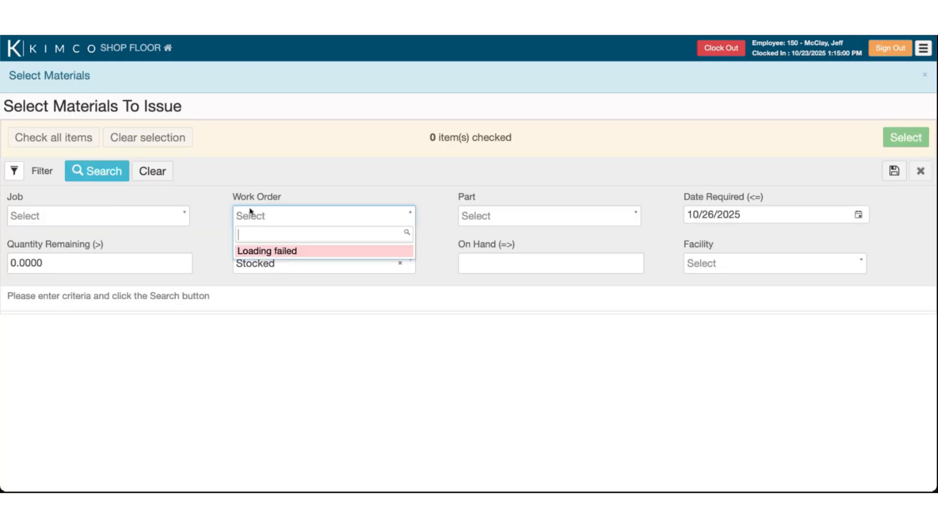
text(18459.02.W000 - Installatio...)
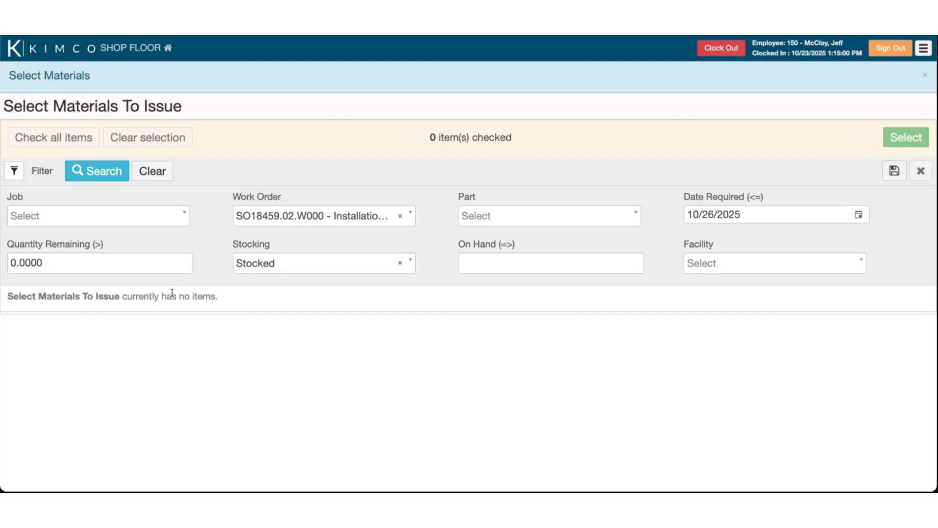
drag(743, 216, 667, 219)
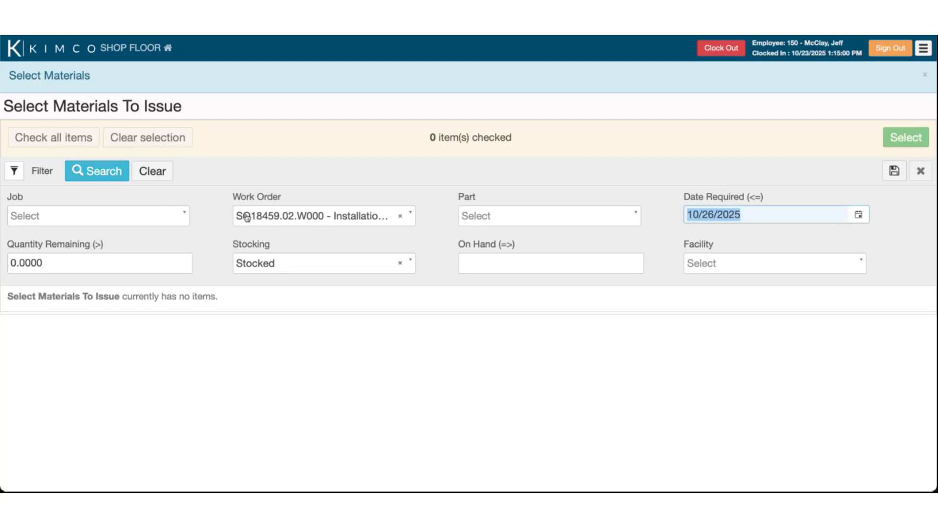
click(138, 174)
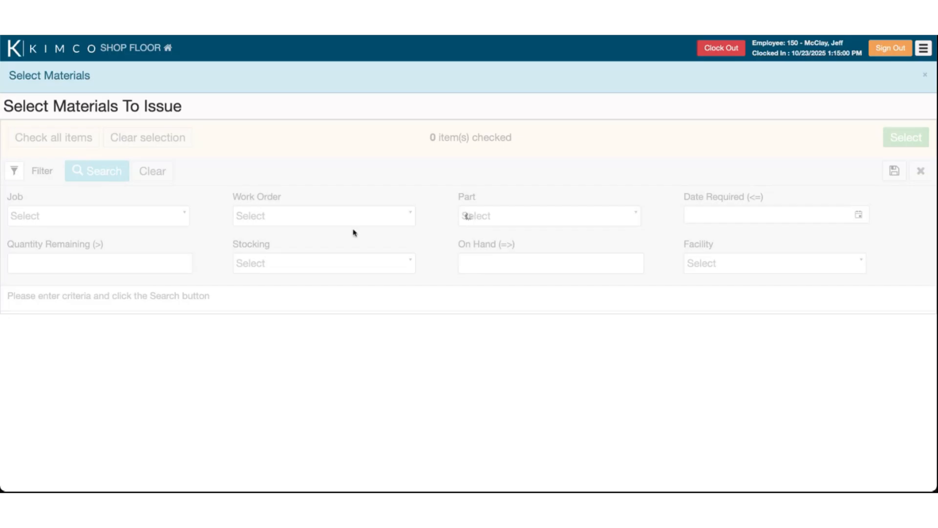
scroll(335, 350, down, 3)
scroll(335, 354, up, 3)
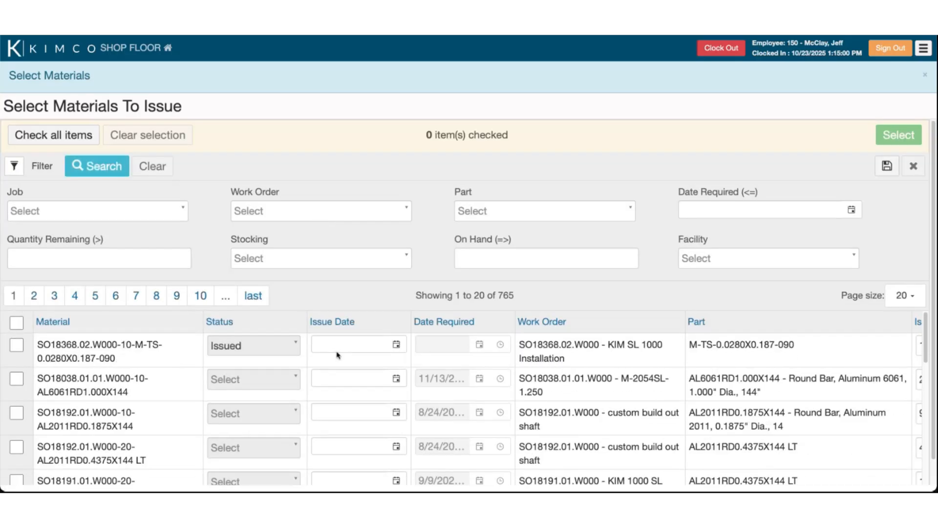
click(286, 211)
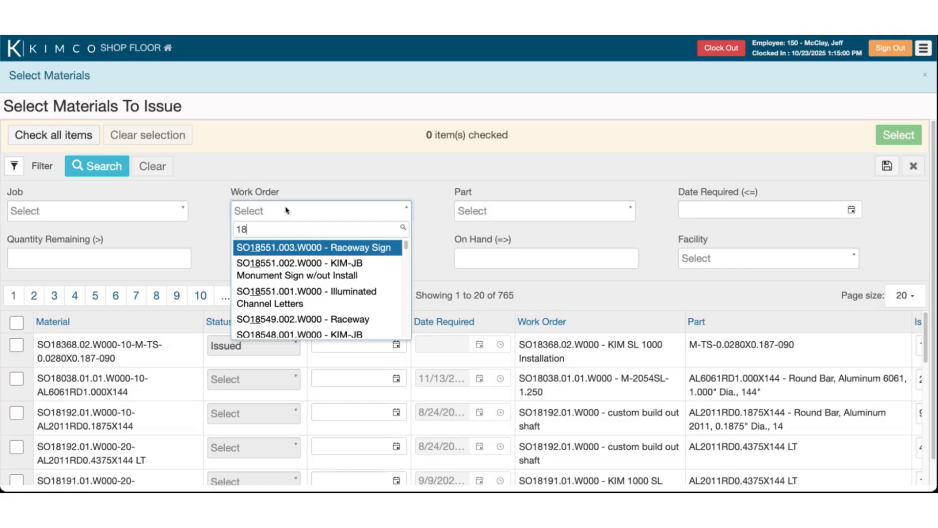
text(18549)
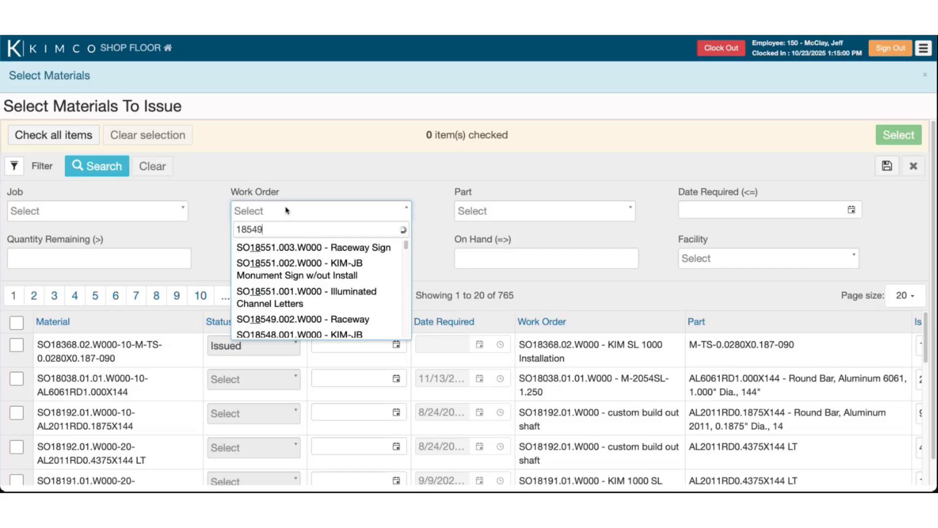
click(308, 247)
click(106, 174)
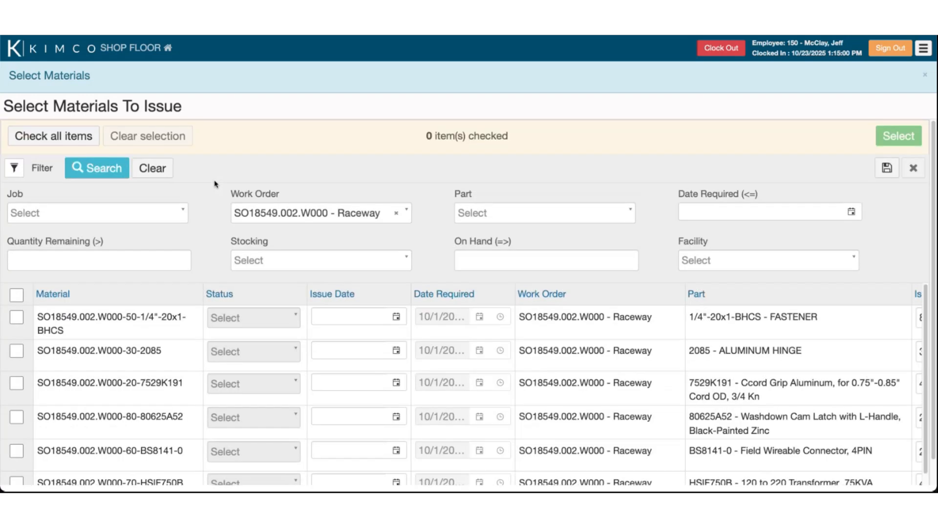
Check all seven Raceway material rows and set the issue date to October 23, 2025
scroll(215, 181, down, 1)
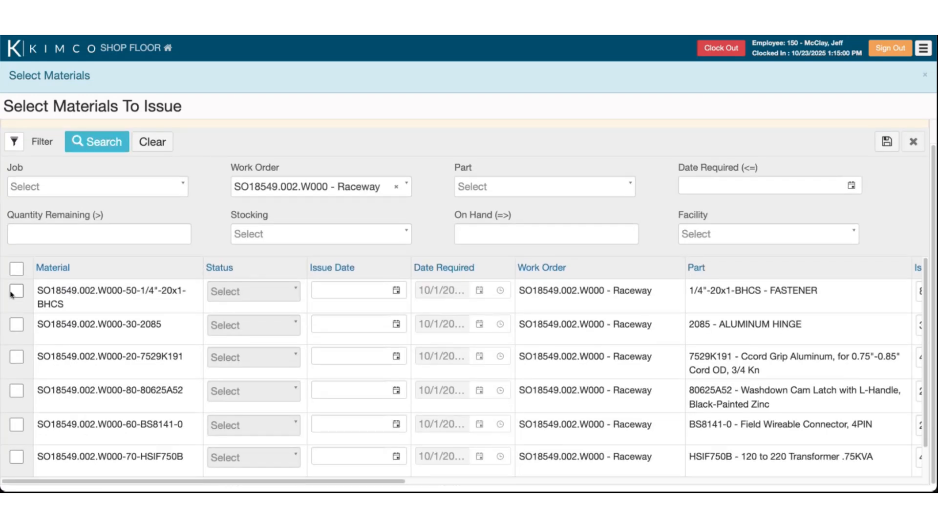
click(17, 269)
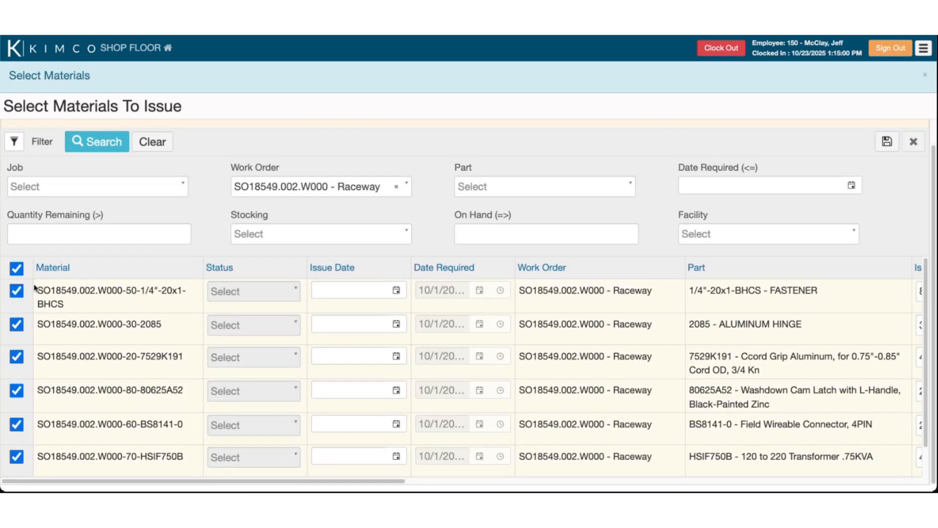
click(396, 290)
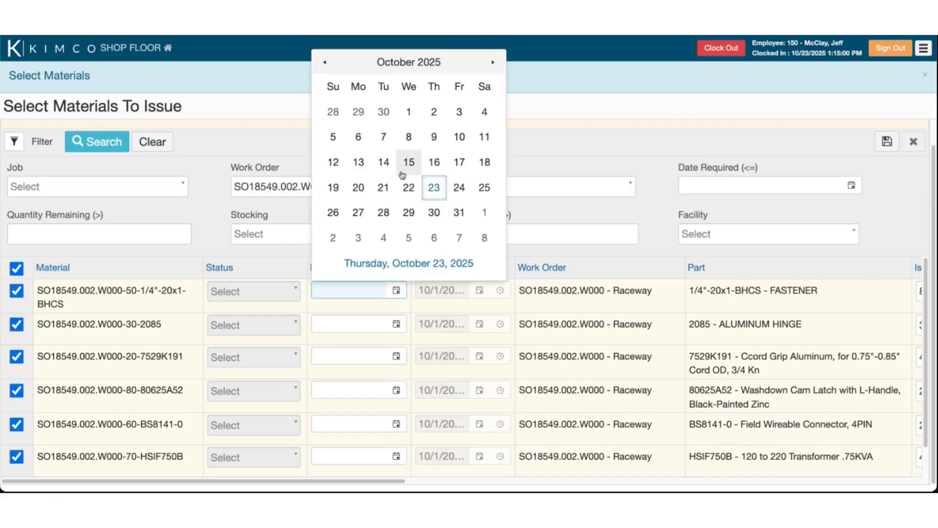
click(434, 187)
Review the rows' remaining and on-hand quantities, then carry the checked materials forward
scroll(467, 390, down, 2)
scroll(467, 391, right, 5)
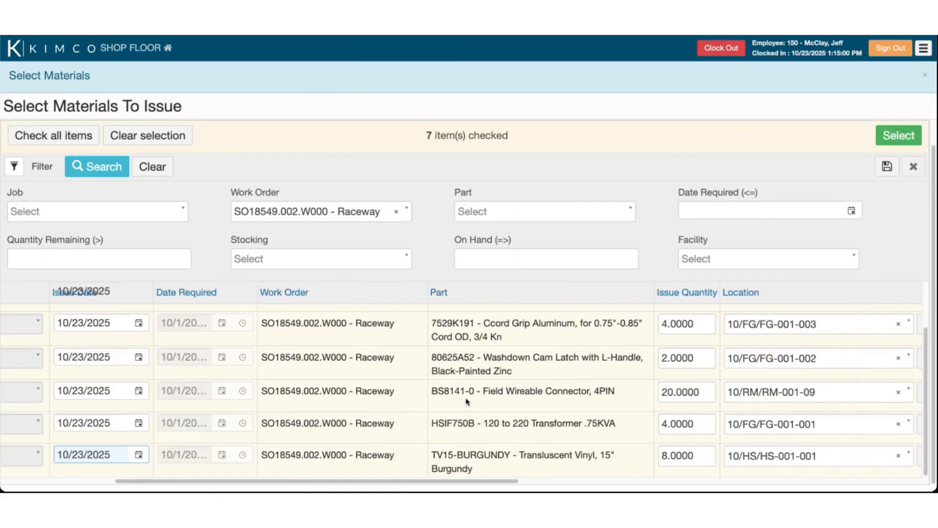
scroll(508, 362, right, 1)
scroll(517, 346, up, 2)
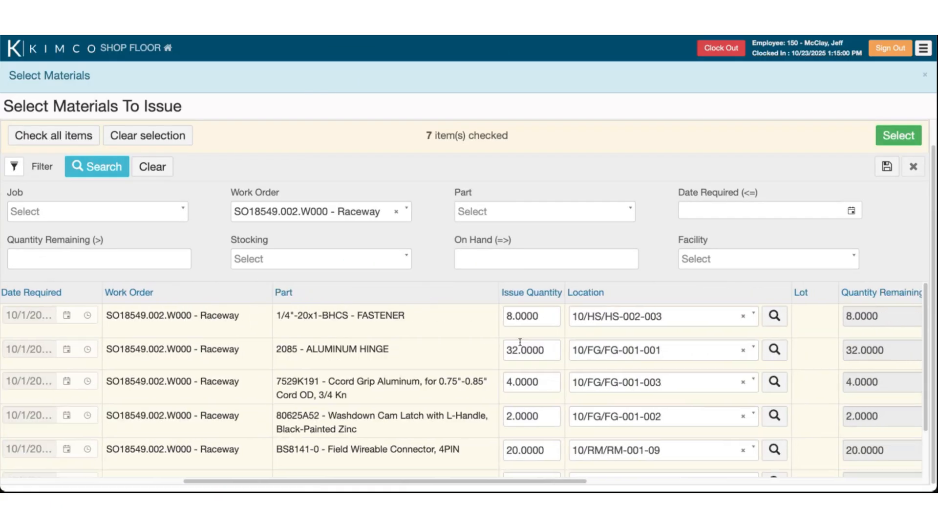
scroll(519, 349, right, 3)
scroll(519, 349, right, 1)
drag(714, 316, 663, 317)
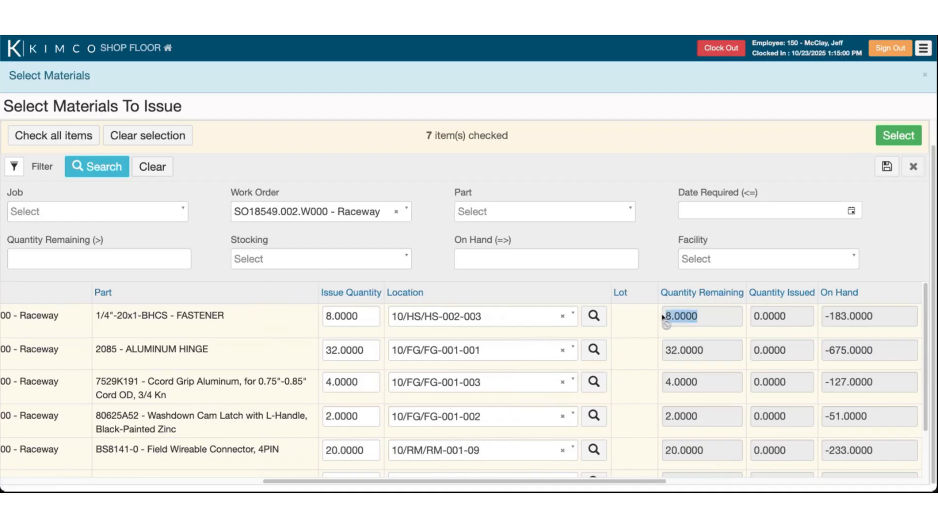
scroll(708, 352, right, 4)
click(723, 320)
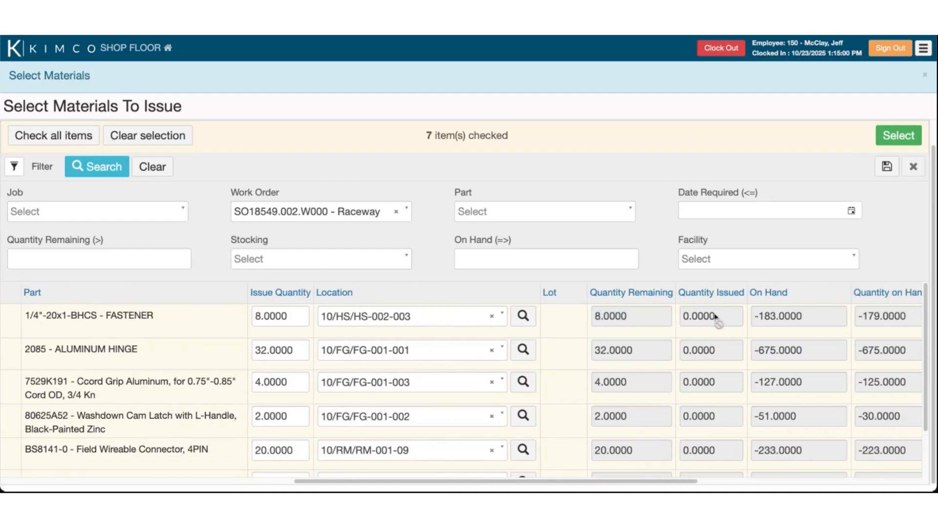
scroll(694, 327, right, 8)
scroll(659, 394, down, 2)
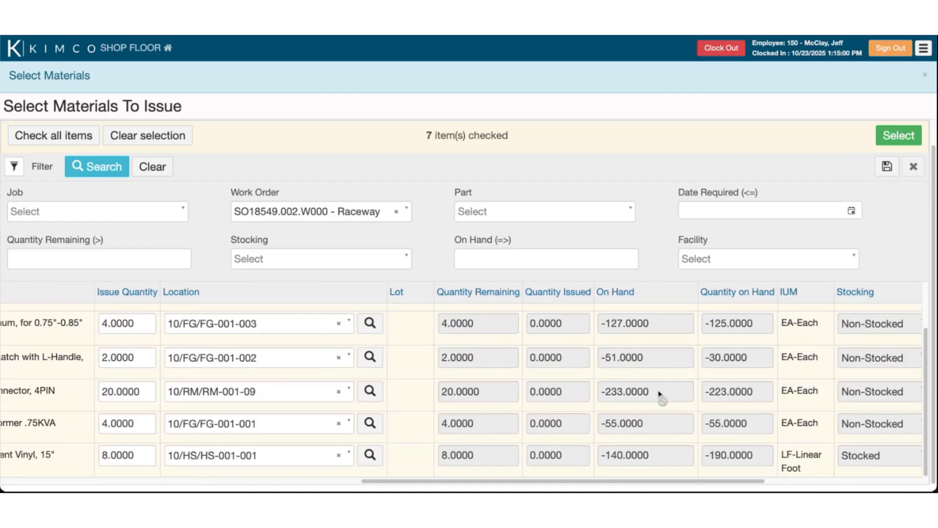
scroll(664, 391, up, 2)
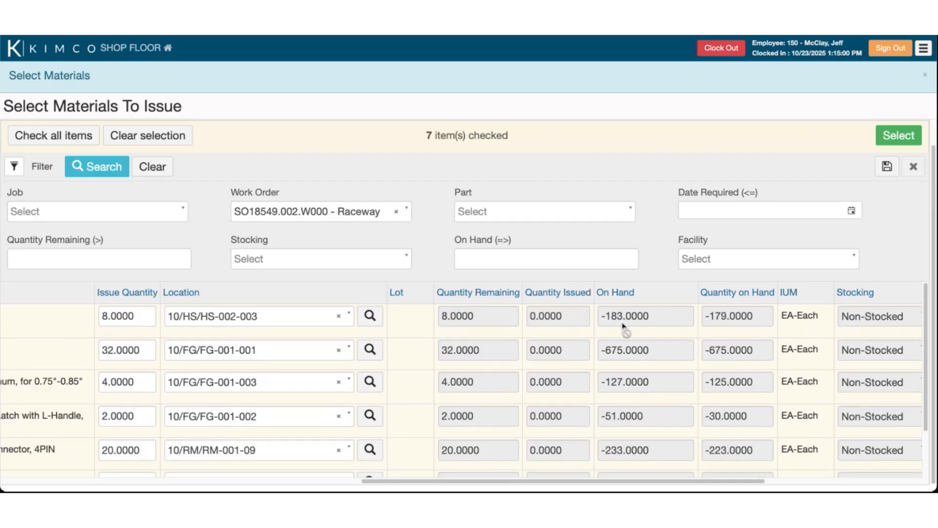
drag(608, 319, 705, 319)
click(727, 337)
scroll(726, 338, right, 9)
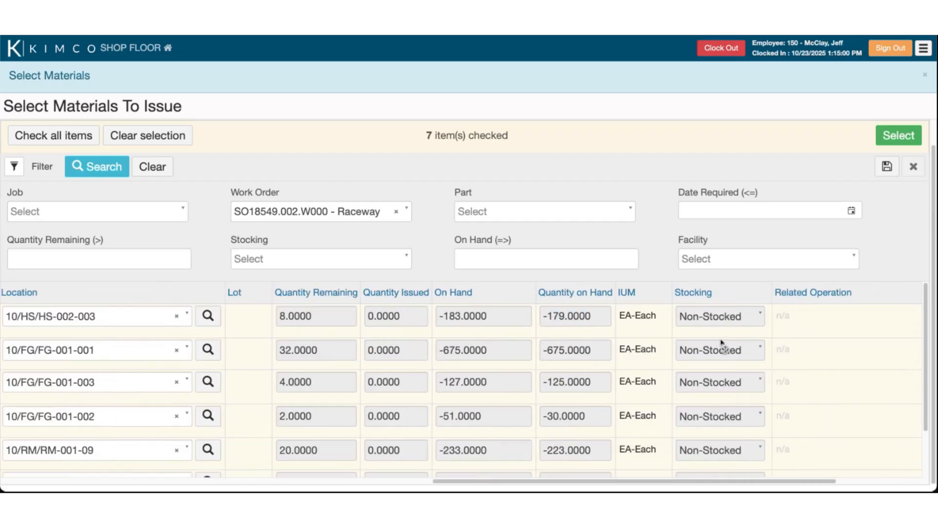
scroll(718, 344, right, 8)
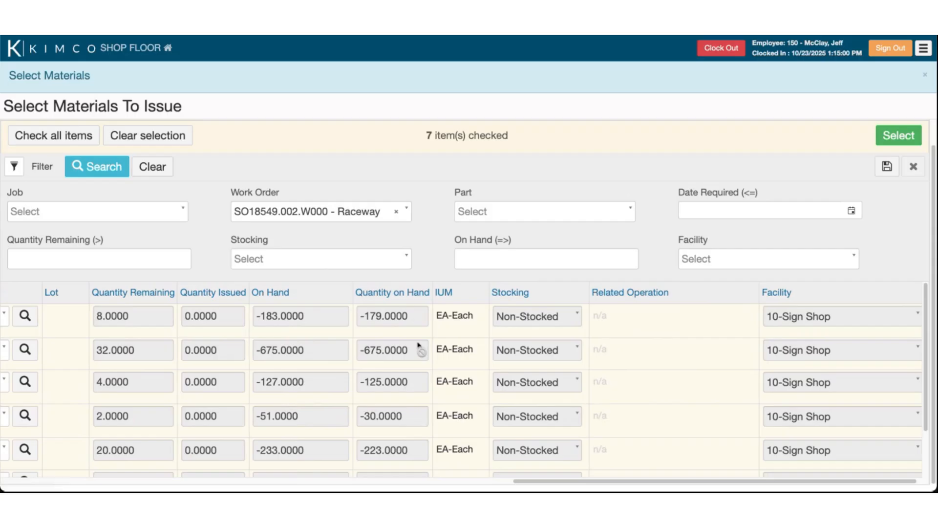
scroll(359, 350, left, 2)
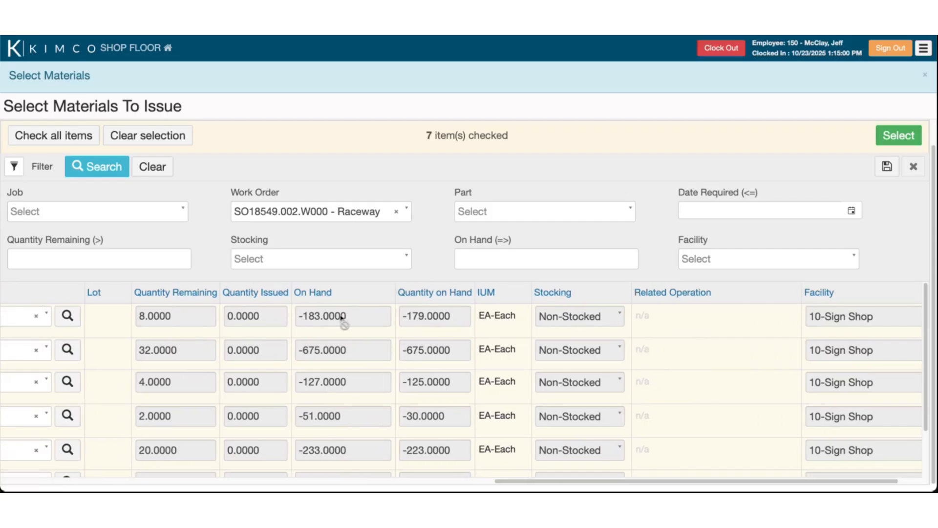
scroll(331, 336, left, 2)
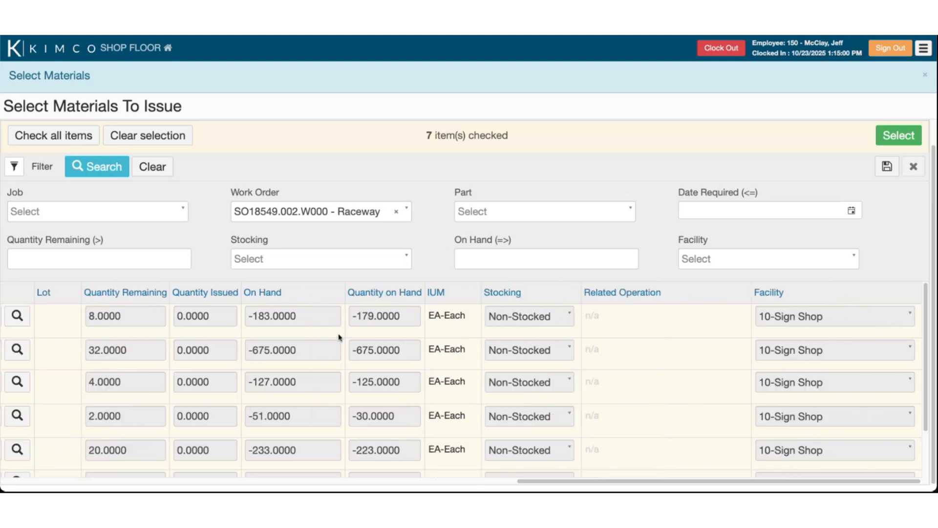
scroll(344, 336, left, 10)
scroll(304, 366, left, 7)
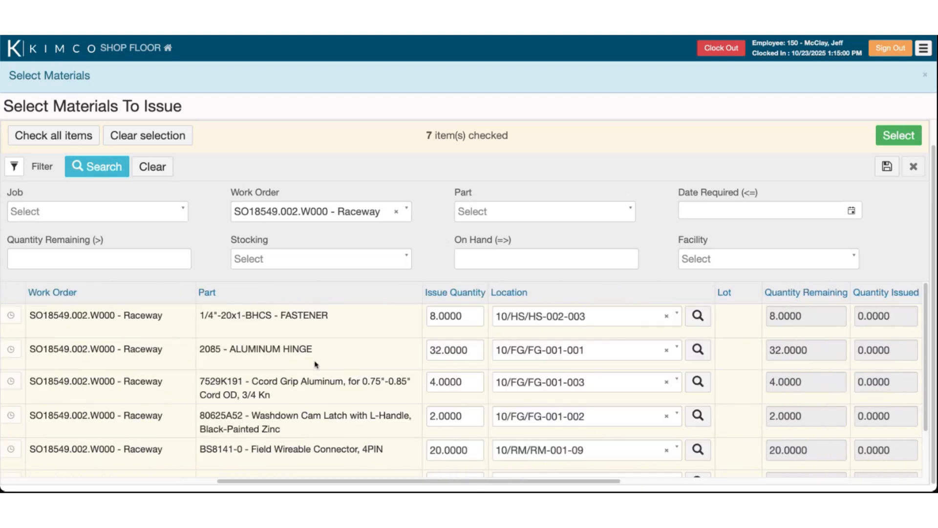
scroll(340, 362, left, 2)
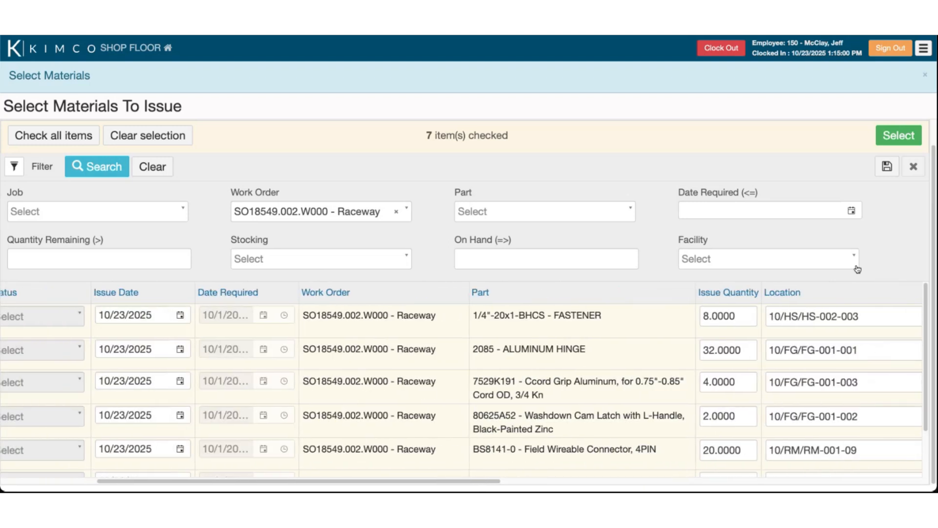
click(890, 141)
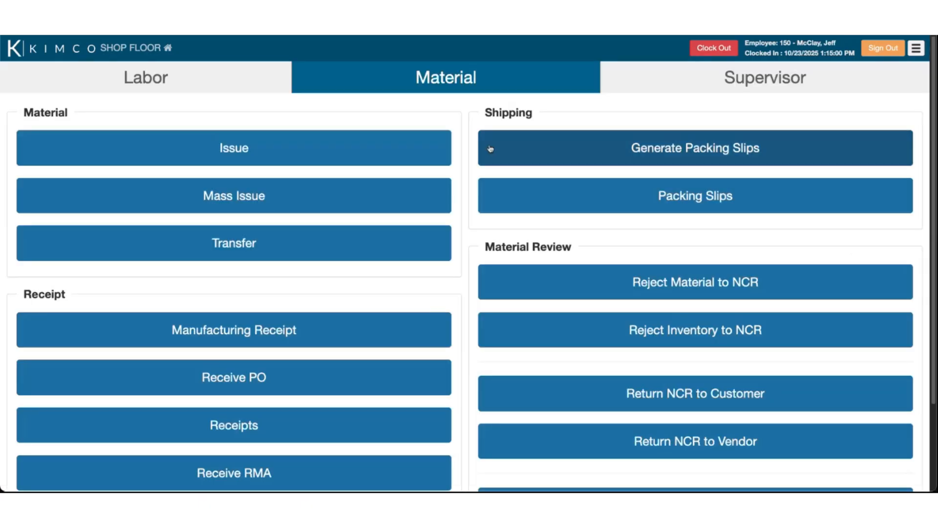
Open the active Raceway FAB-SIGN operation and enter a completed quantity of 2
click(156, 81)
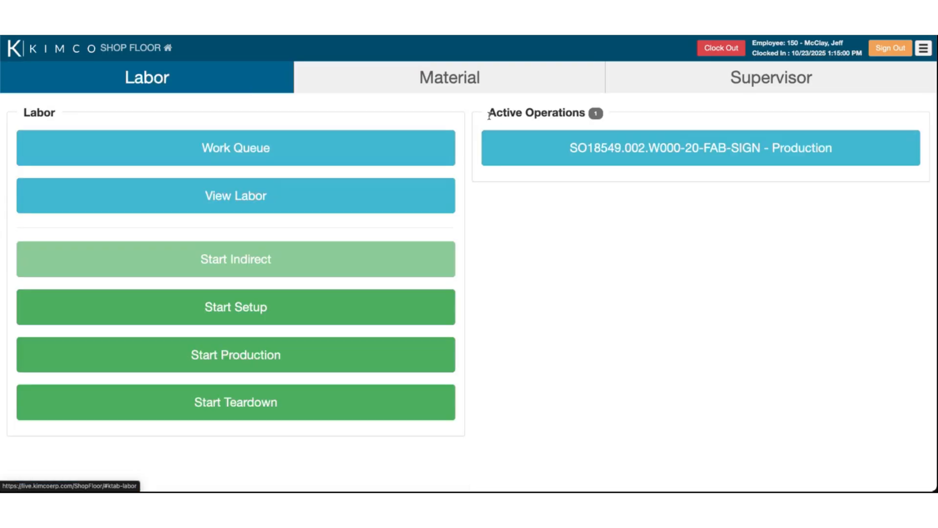
drag(489, 115, 616, 120)
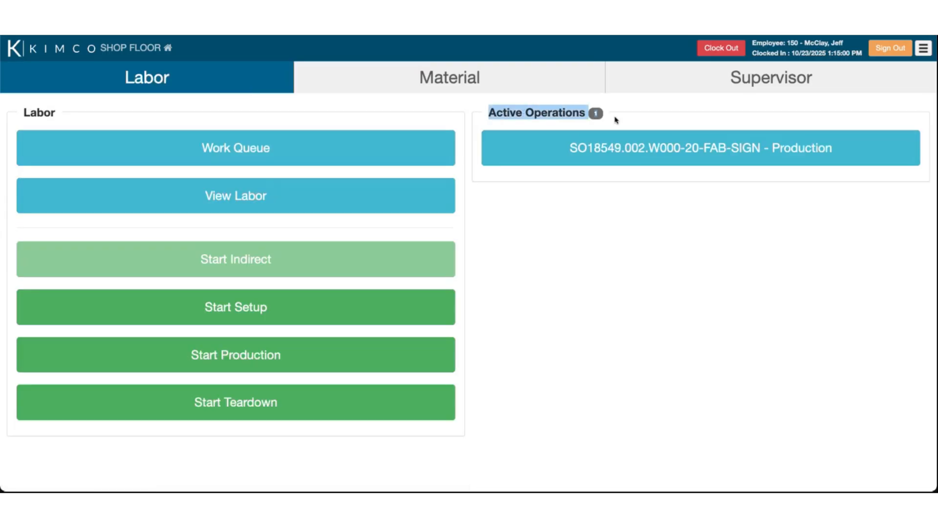
click(604, 148)
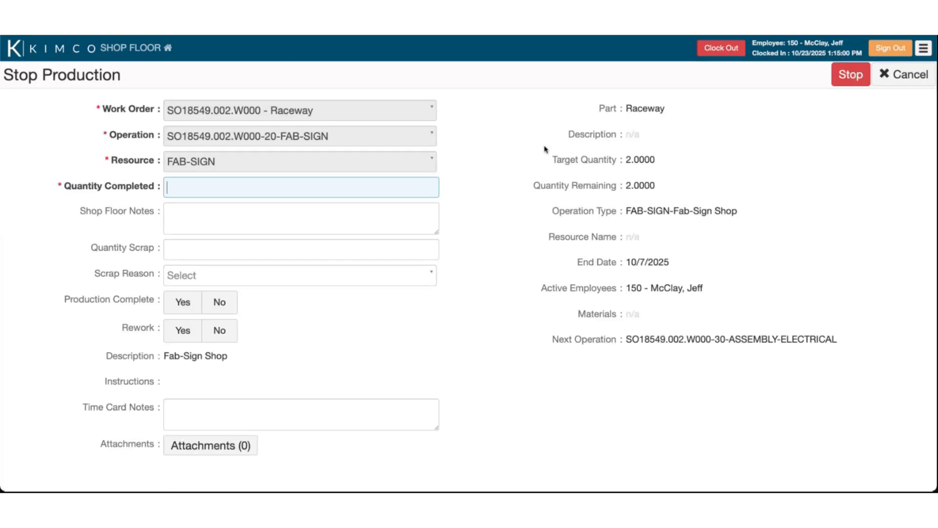
drag(12, 82, 113, 85)
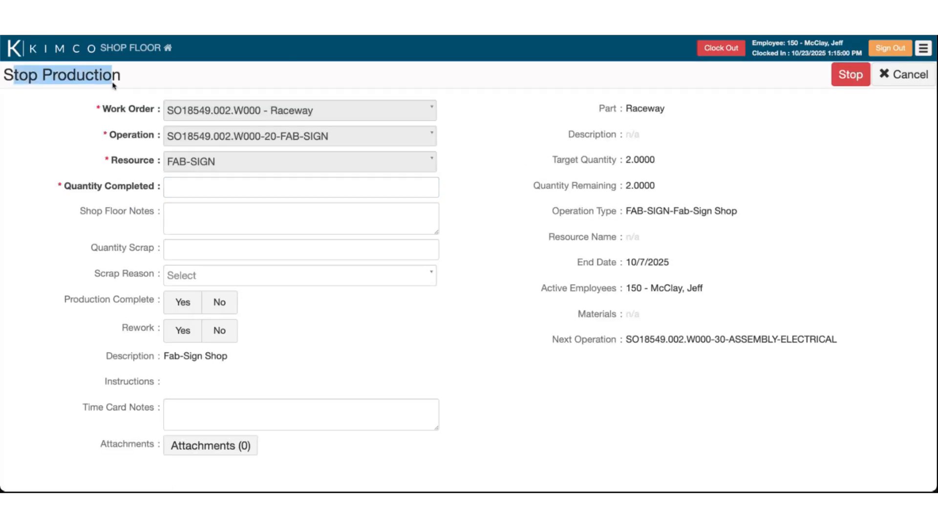
click(140, 84)
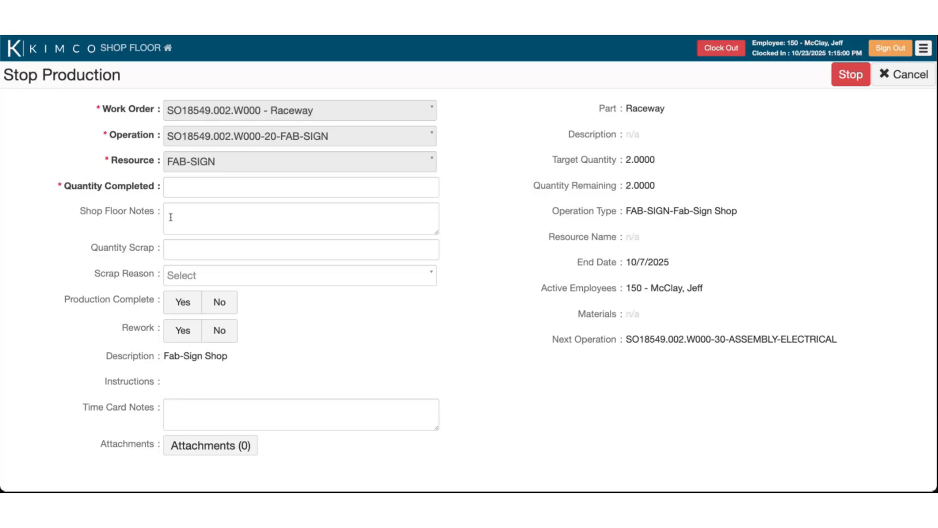
click(196, 189)
text(2)
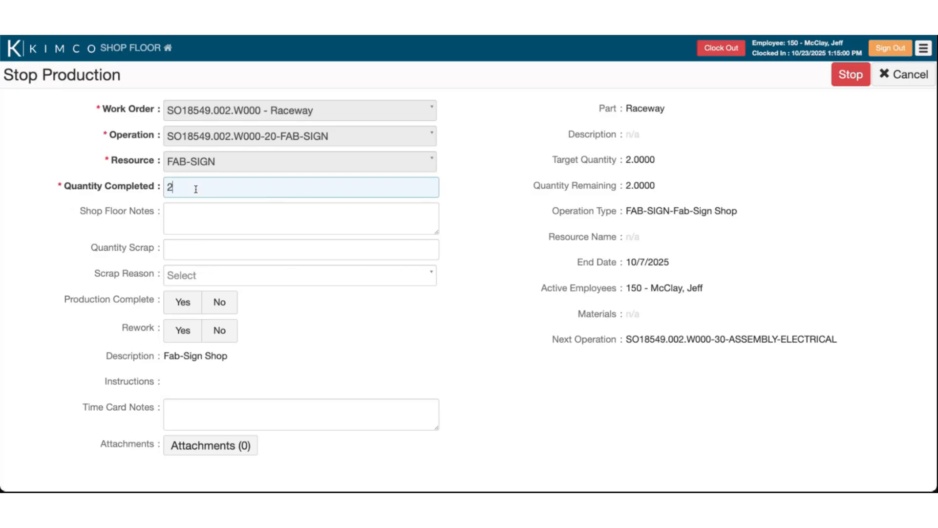
click(508, 233)
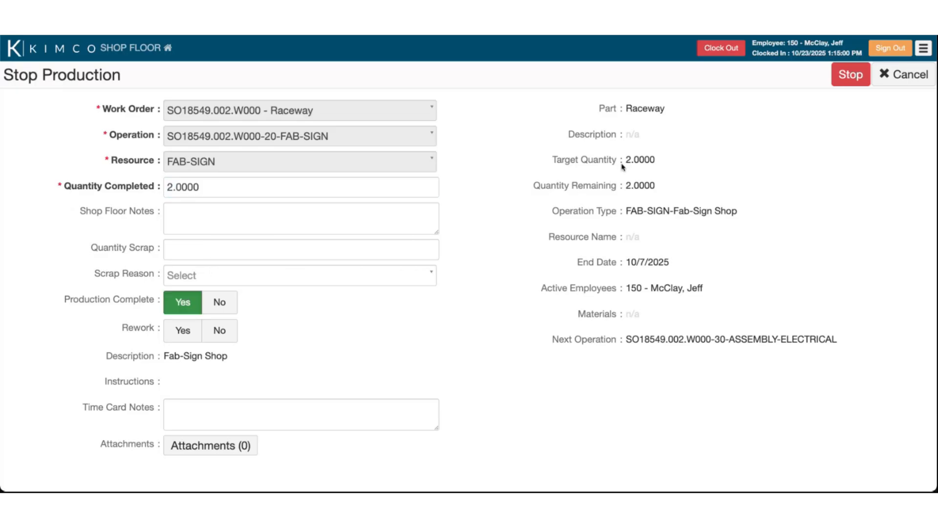
drag(623, 161, 648, 162)
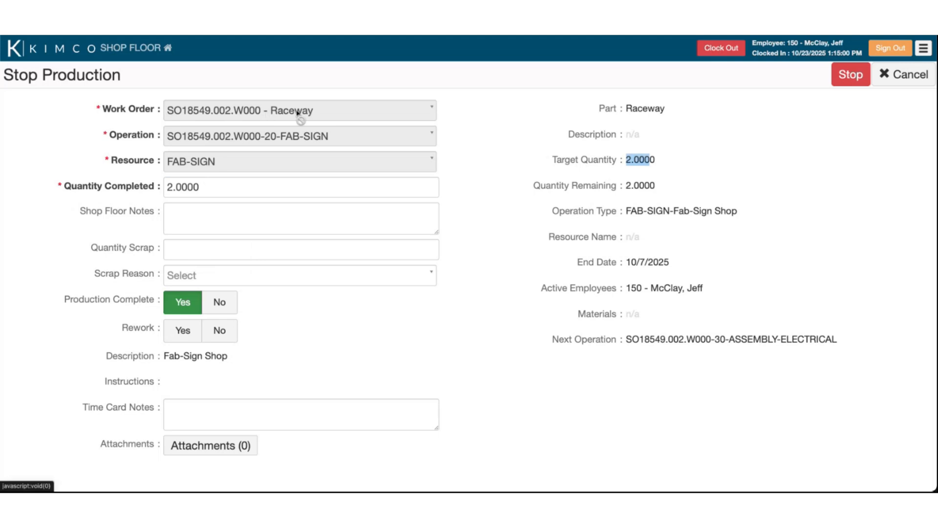
click(597, 195)
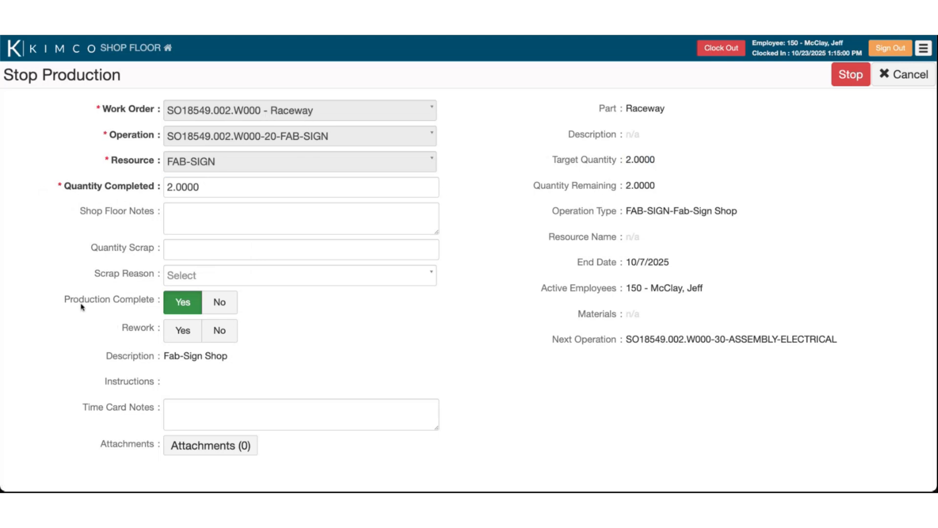
drag(69, 303, 120, 302)
click(96, 332)
Check the empty attachments and add the time card note 'Tghihis was completed'
click(208, 452)
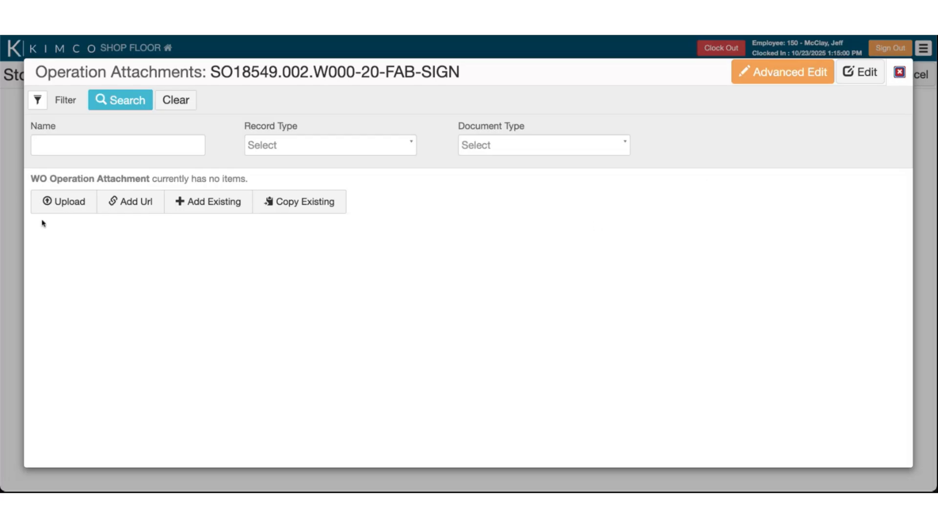
click(900, 73)
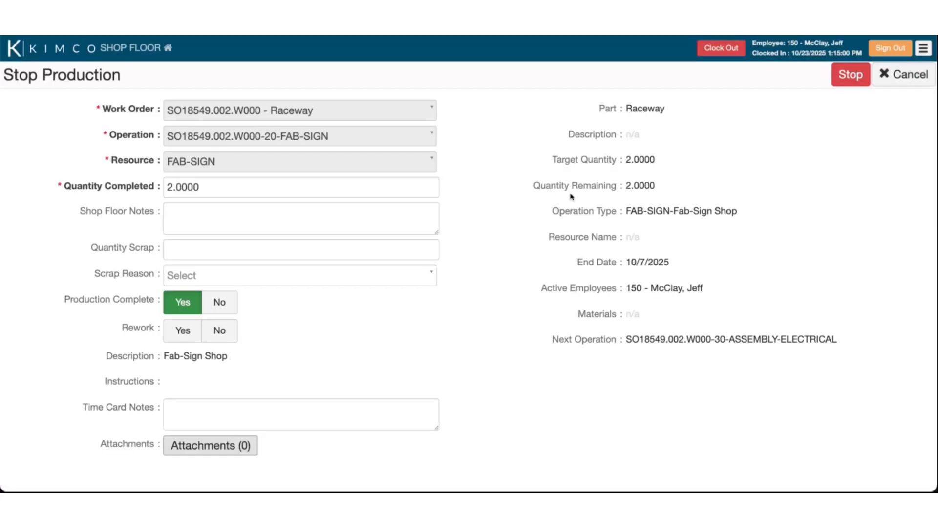
click(213, 415)
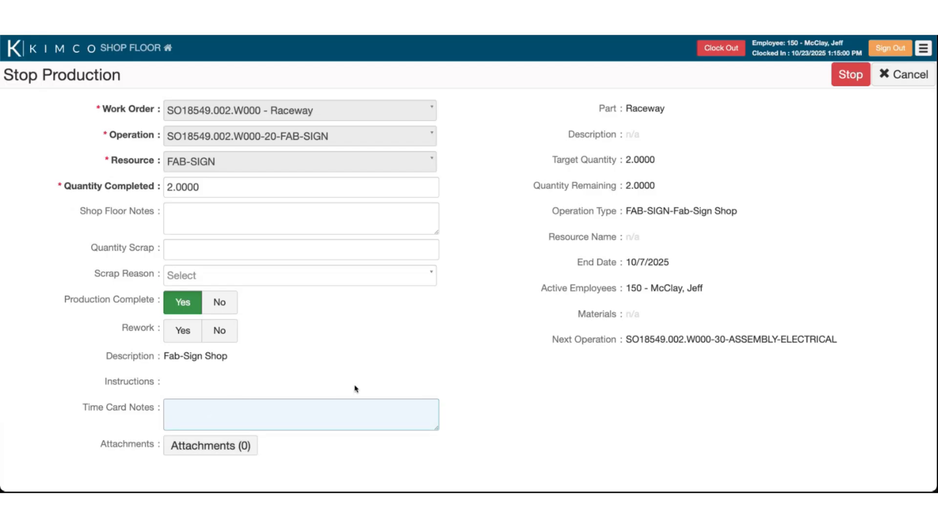
text(Tghi)
text(his was compl)
text(eted)
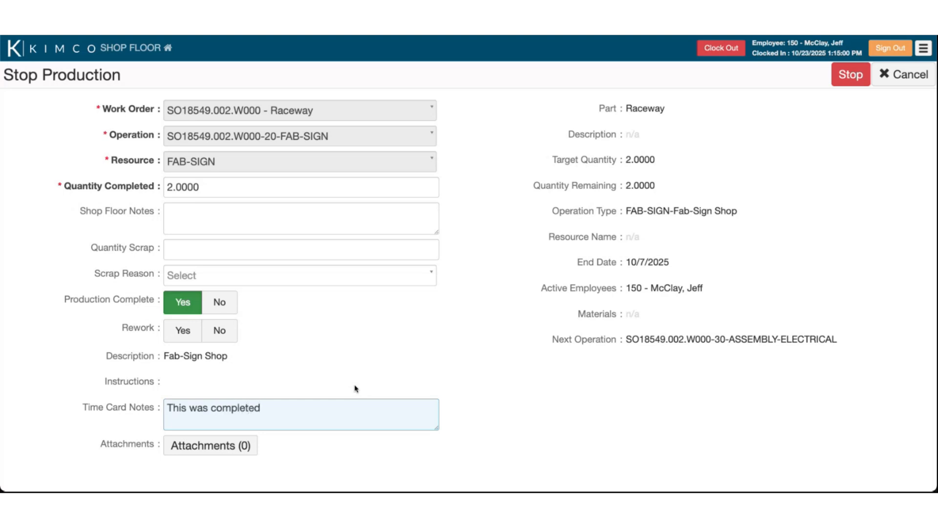
click(478, 330)
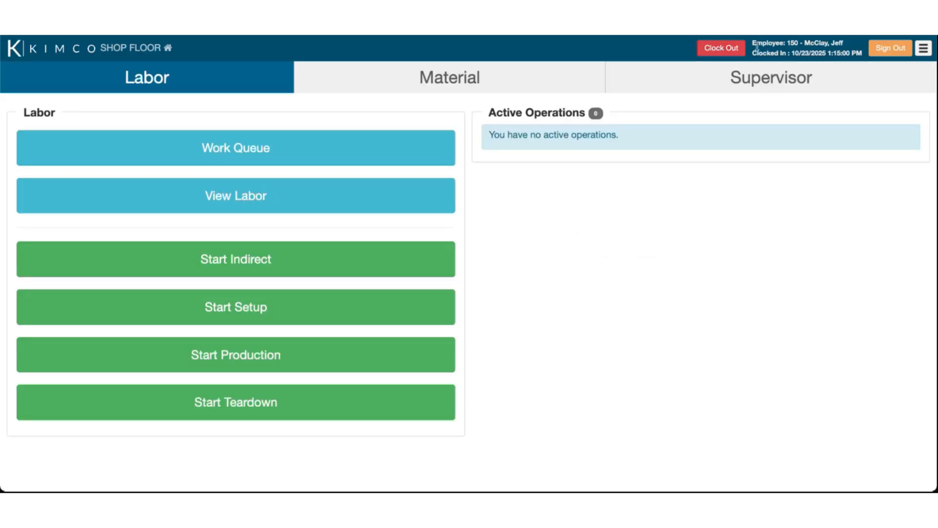
From the Supervisor page, clock the employee out of Shop Floor and sign out
drag(753, 45, 840, 55)
click(828, 69)
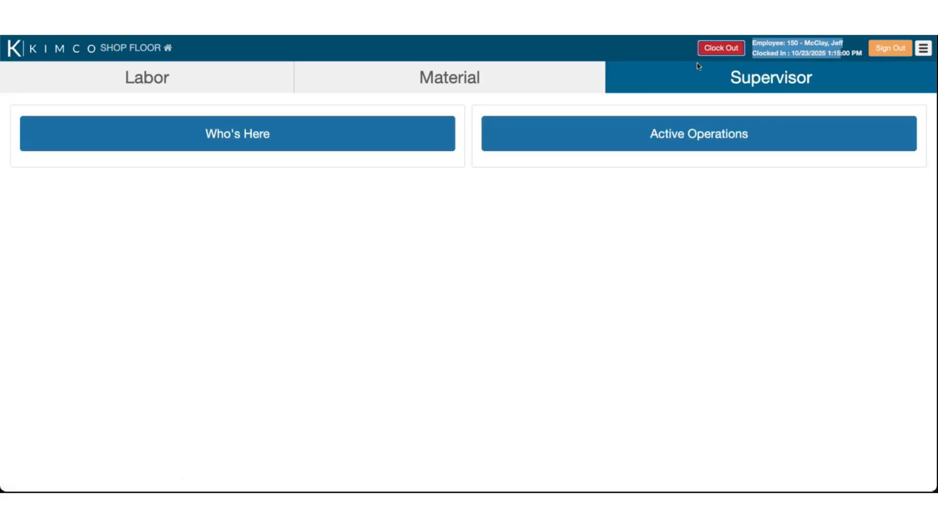
click(724, 53)
click(873, 53)
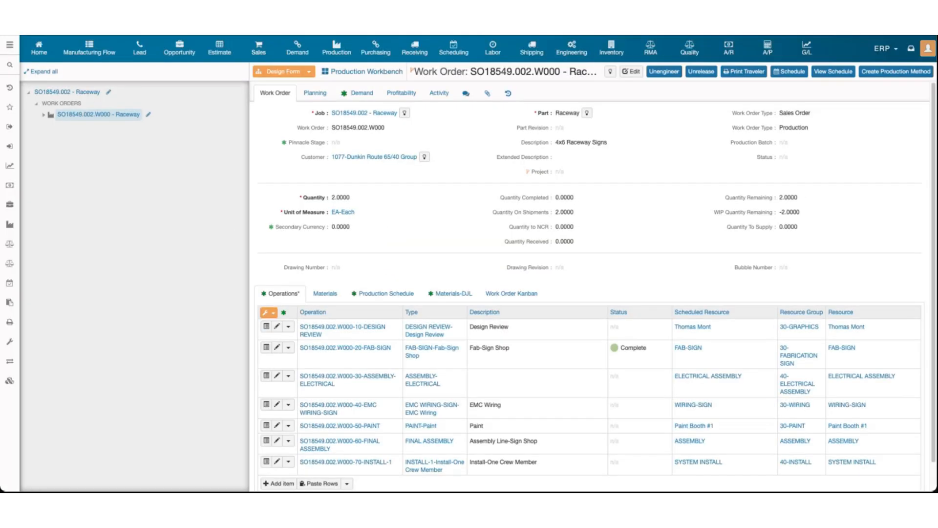
Expand the tree and review job SO18549.002 - Raceway's estimated, planned and actual costs
click(42, 72)
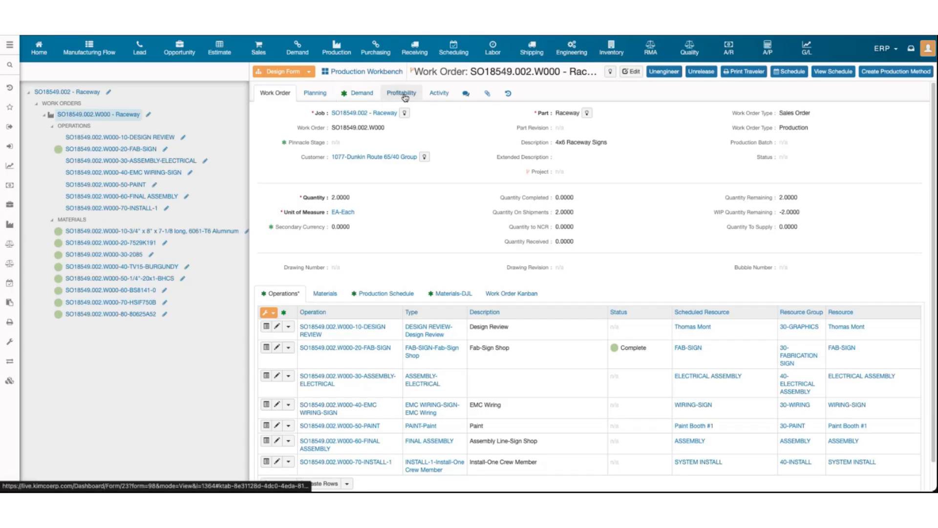
click(63, 92)
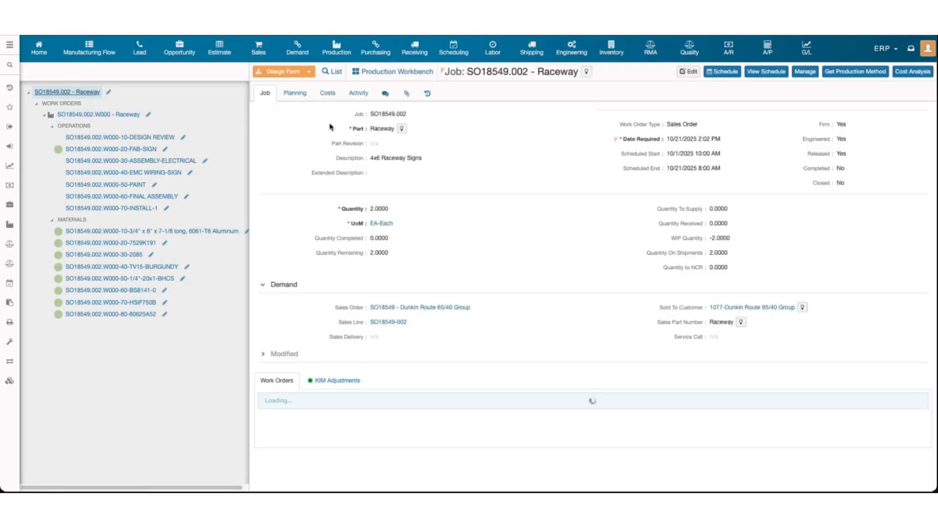
click(327, 93)
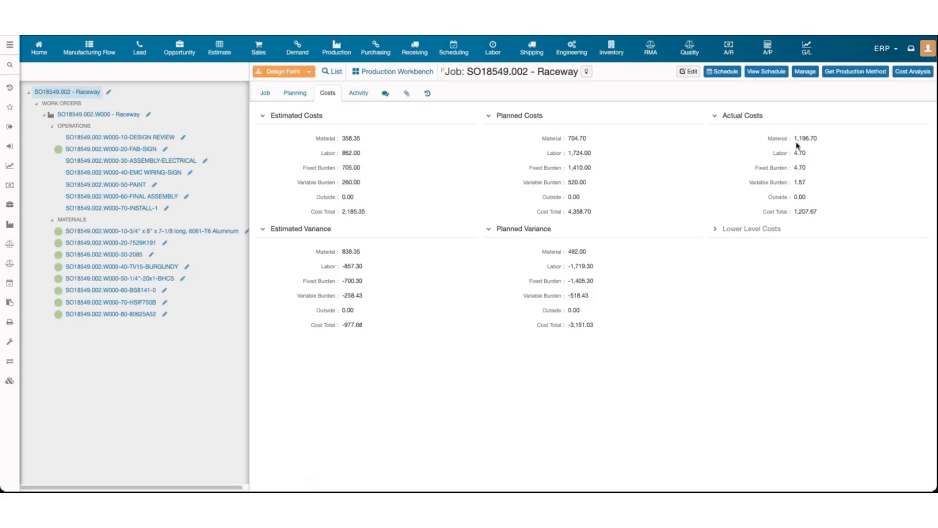
mouse_move(797, 139)
mouse_down()
mouse_move(819, 142)
mouse_move(803, 153)
mouse_up()
drag(770, 212, 797, 214)
click(807, 214)
click(265, 94)
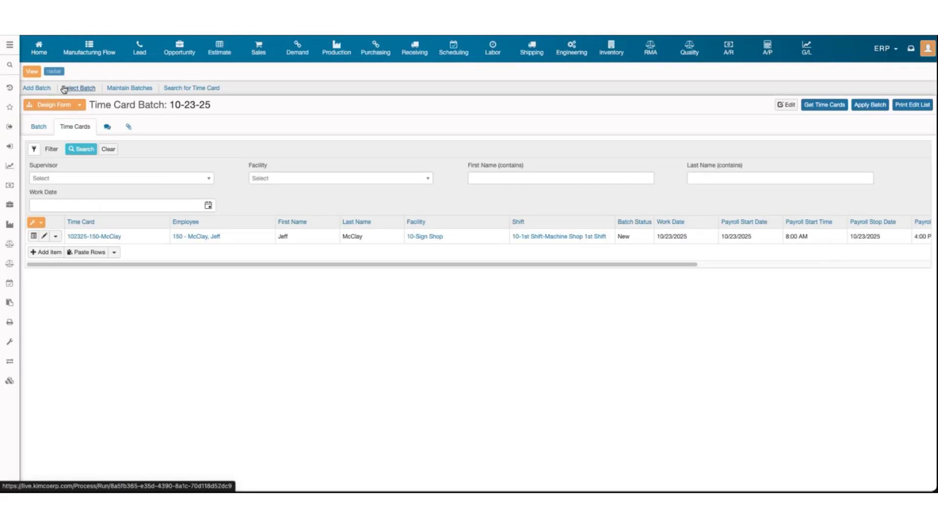
Open time card batch 10-23-25, pull in the latest time cards, and list them
click(78, 87)
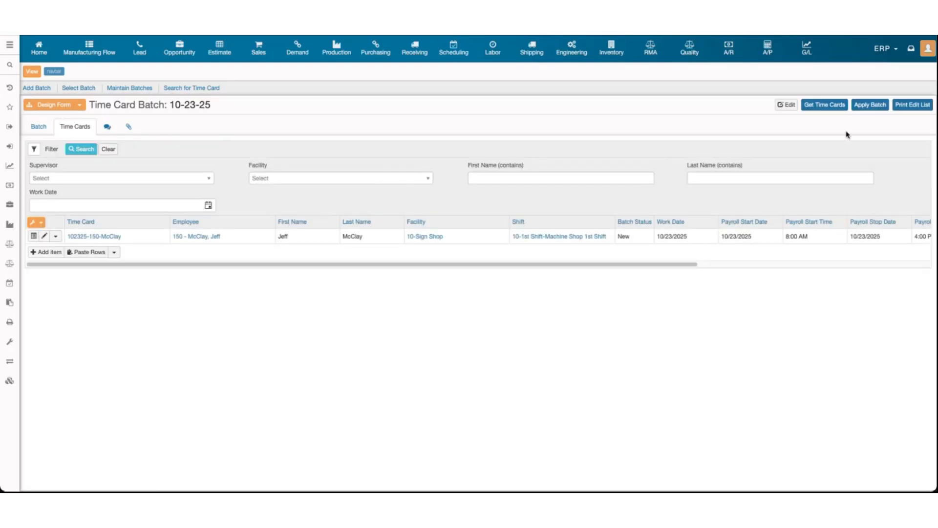
click(827, 113)
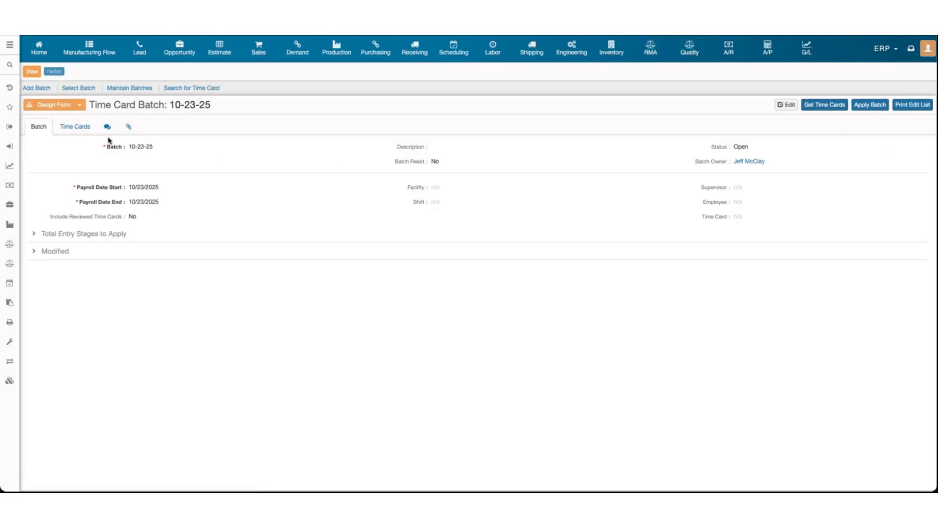
click(69, 126)
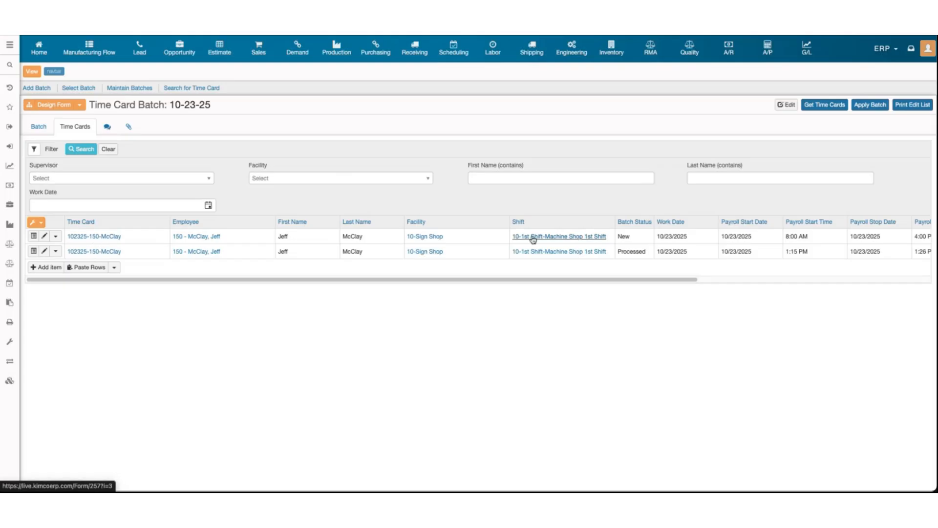
Open the Processed shop-floor time card with its 0.1566-hour FAB-SIGN entry
drag(631, 236, 619, 236)
click(629, 238)
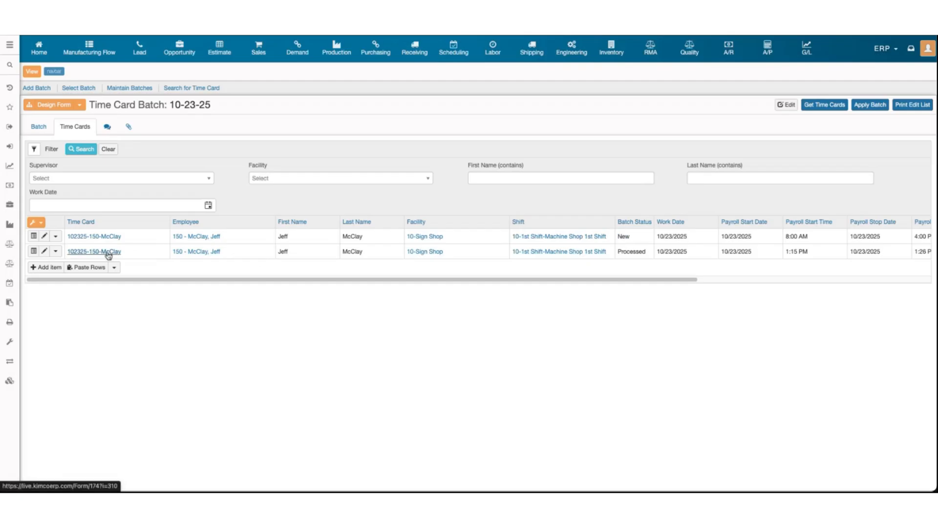
drag(619, 252, 645, 252)
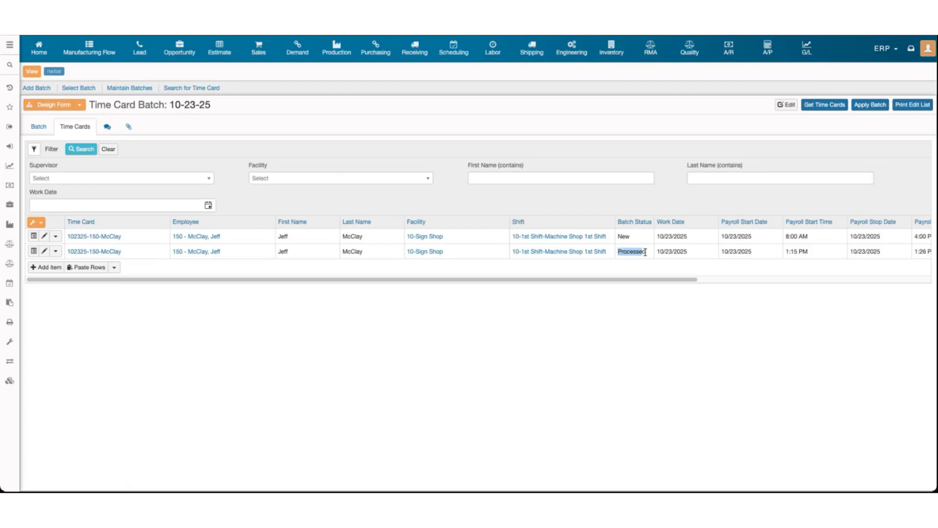
click(105, 252)
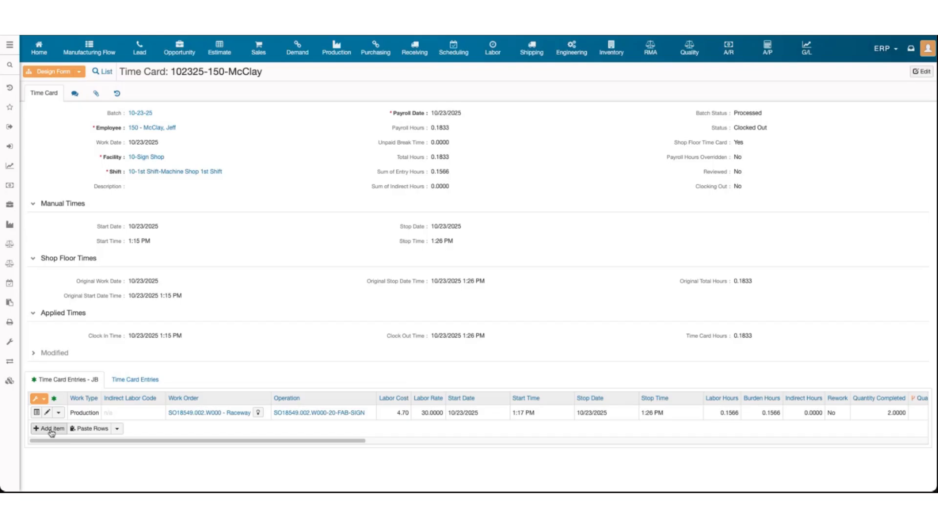
Set the FAB-SIGN entry's labor and burden hours to 1.0000, save, and return to batch 10-23-25
click(919, 72)
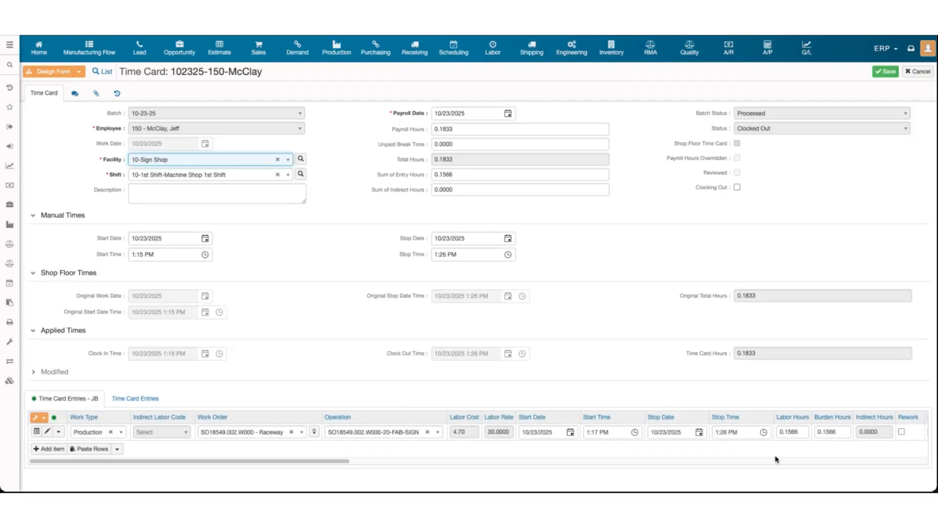
click(785, 431)
text(1)
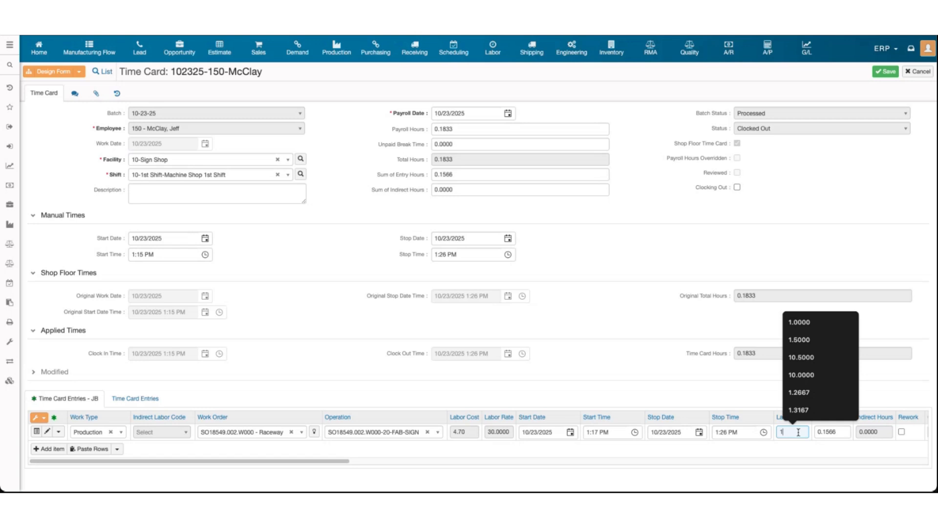
click(818, 434)
text(1)
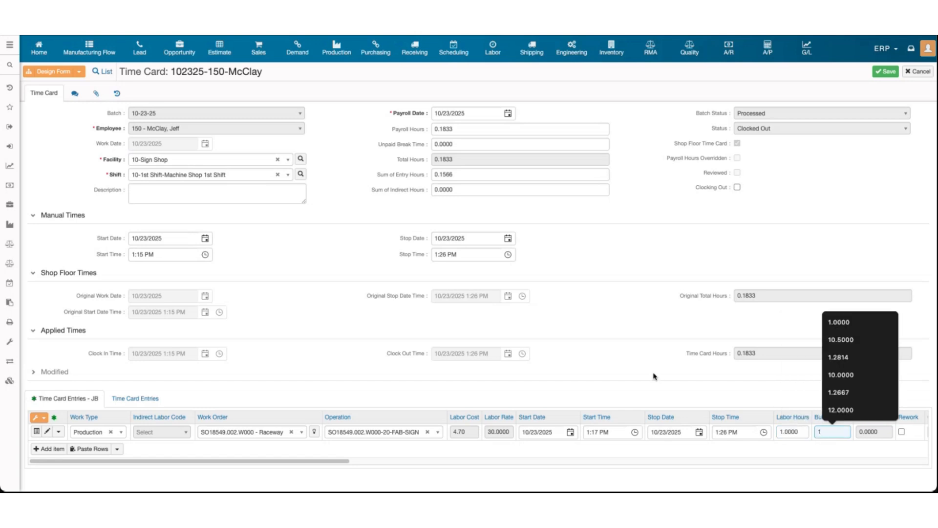
click(656, 376)
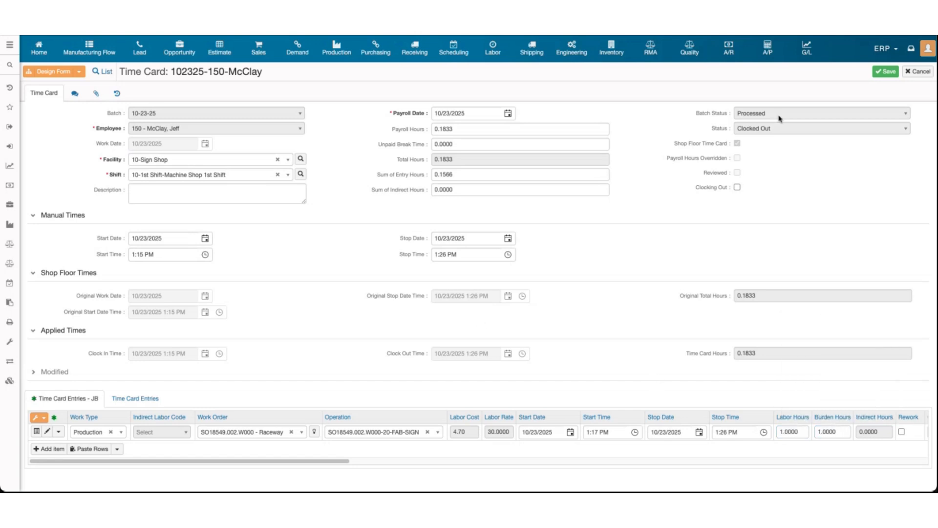
click(879, 77)
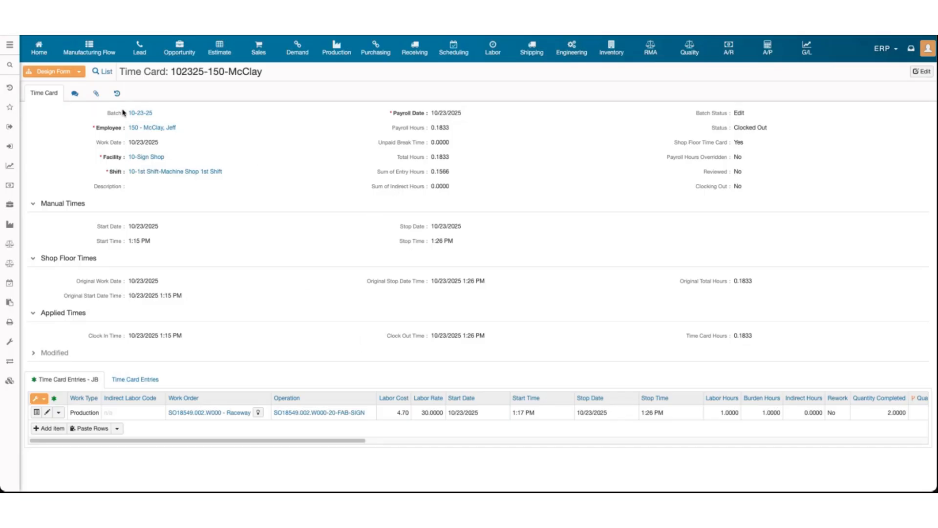
click(140, 116)
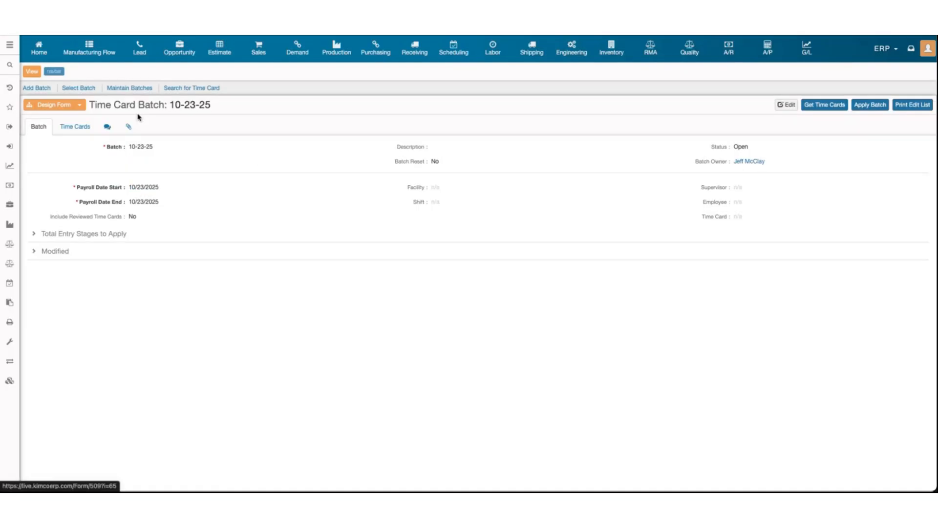
Print the batch edit list so Time_Card_Batch_10_23_25_Edit_List.pdf appears in the attachments
click(64, 130)
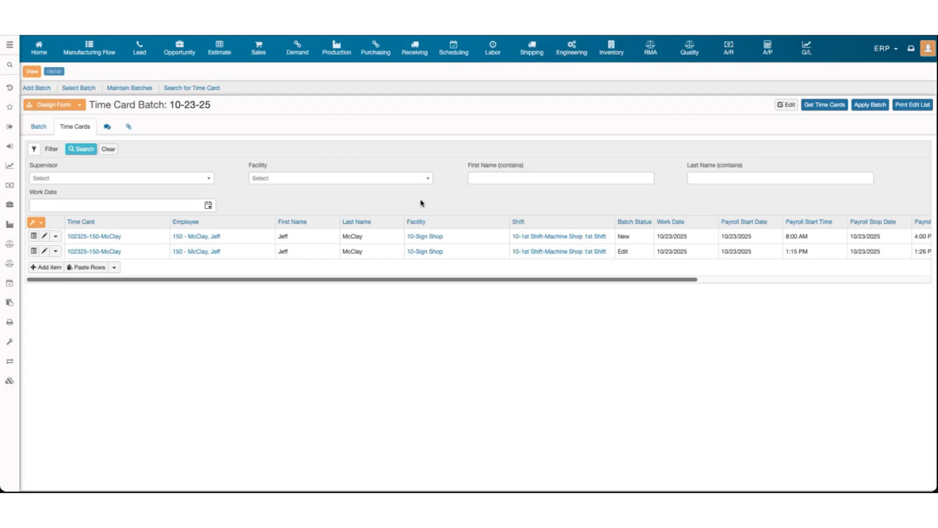
click(907, 105)
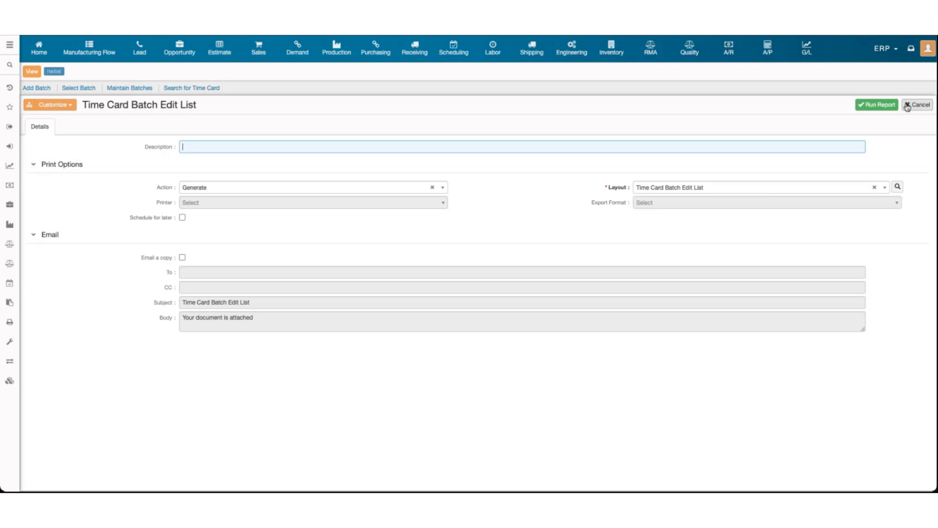
click(880, 105)
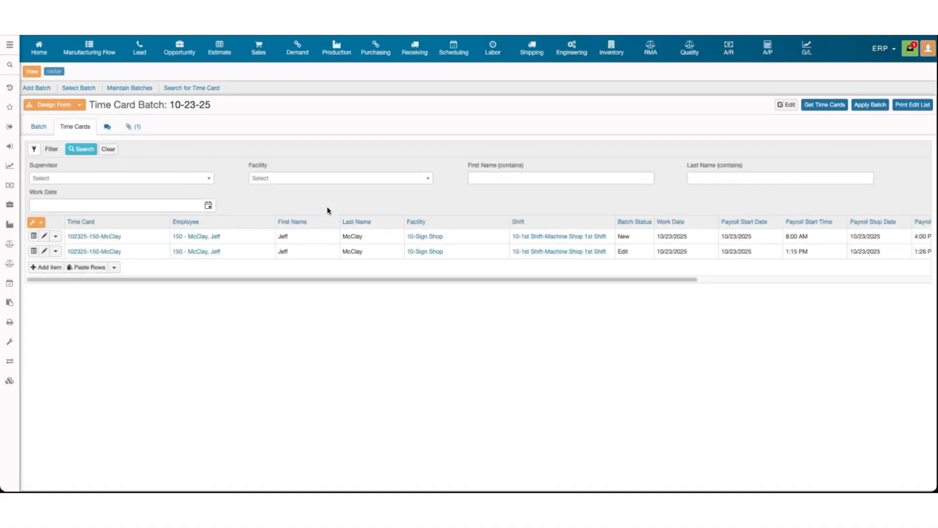
click(131, 128)
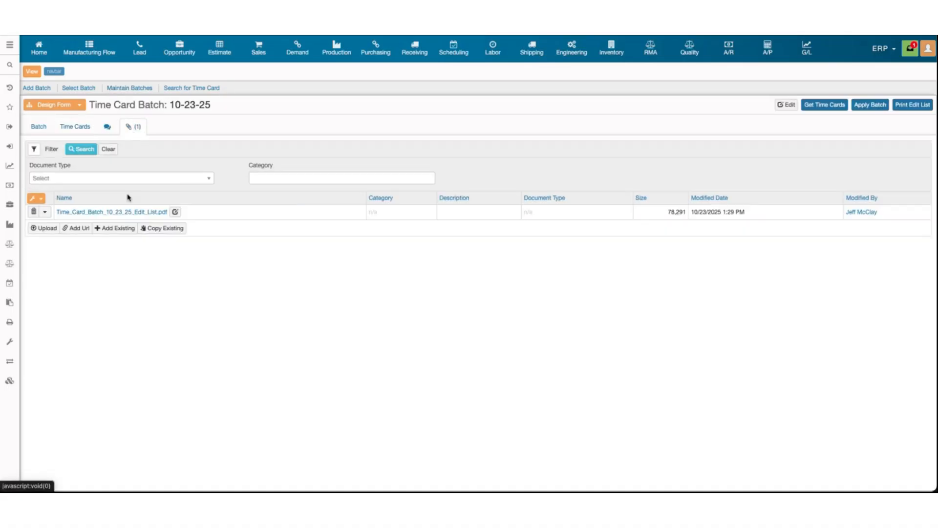
click(136, 214)
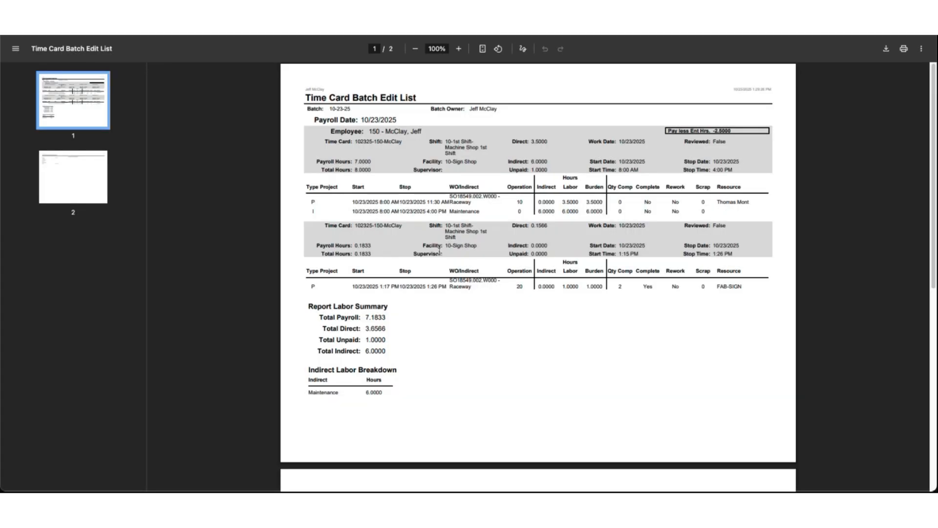
scroll(438, 251, down, 1)
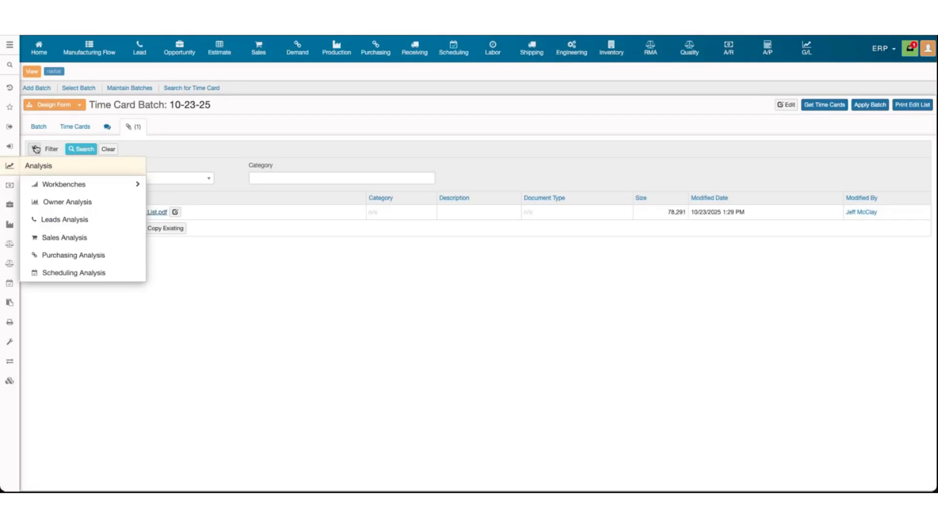
click(43, 128)
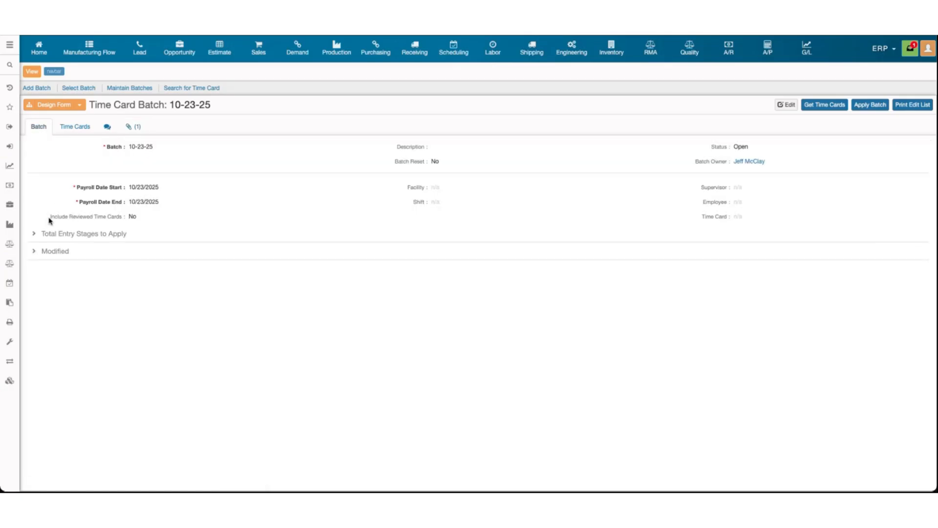
drag(49, 220, 138, 222)
click(140, 222)
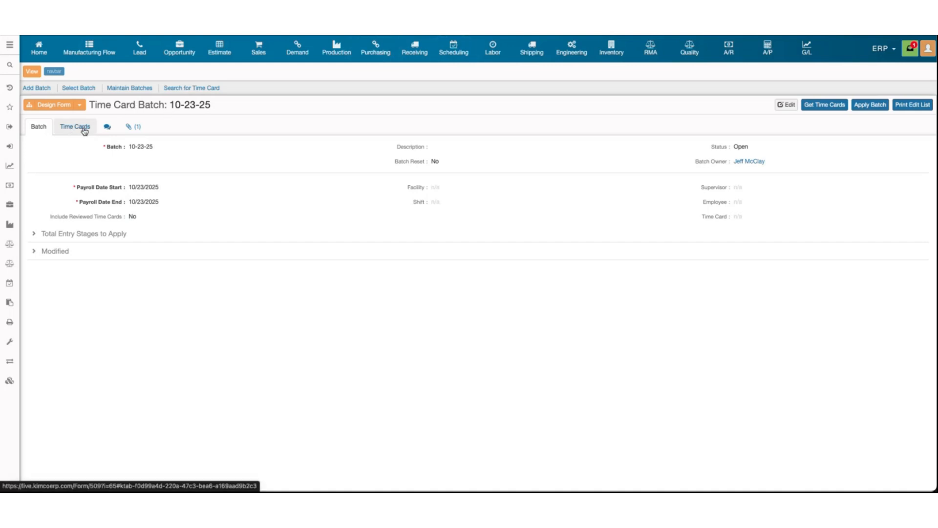
click(77, 131)
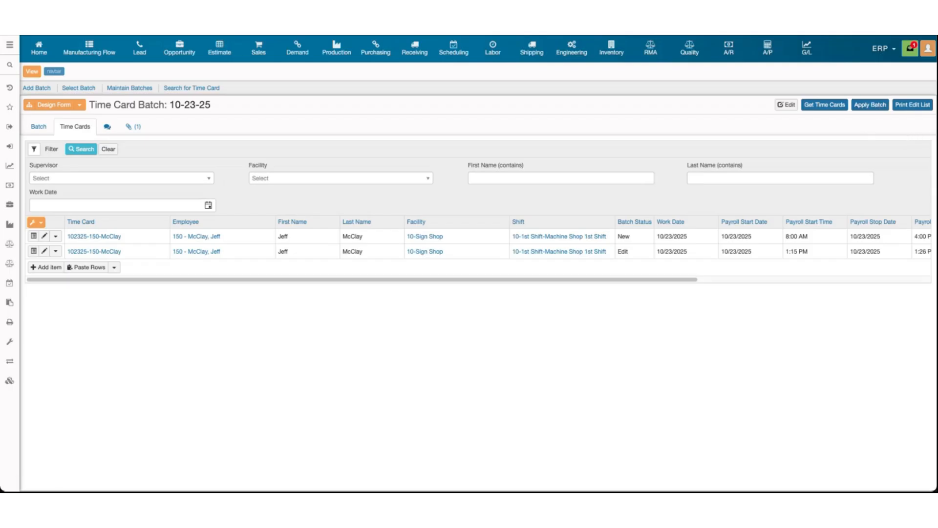
scroll(609, 50, down, 5)
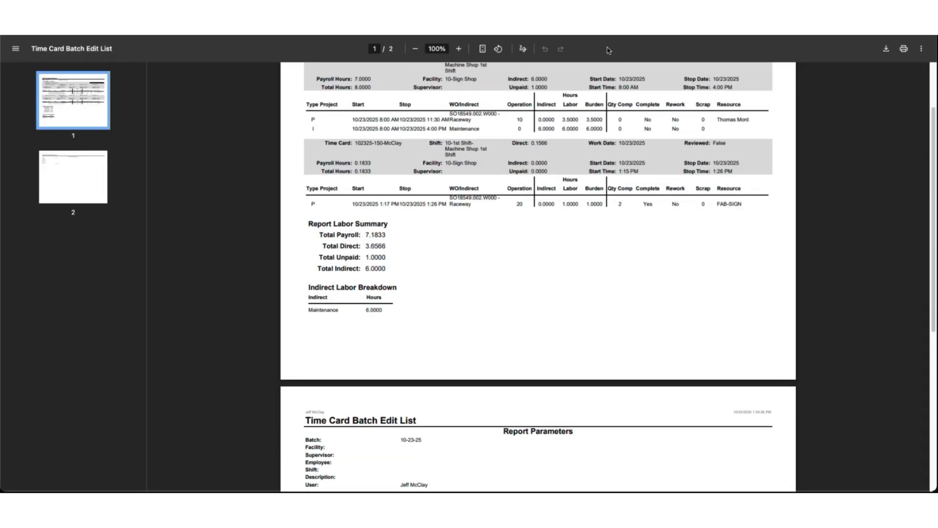
click(538, 36)
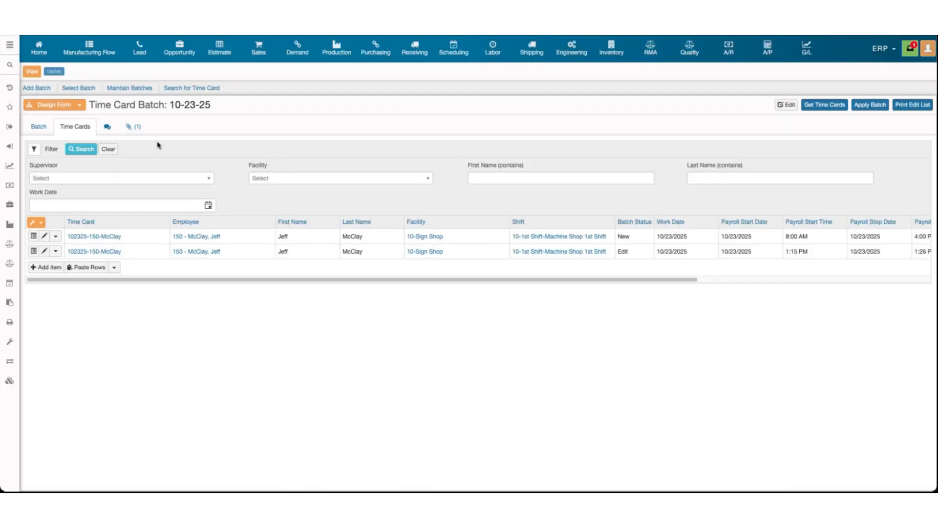
click(131, 128)
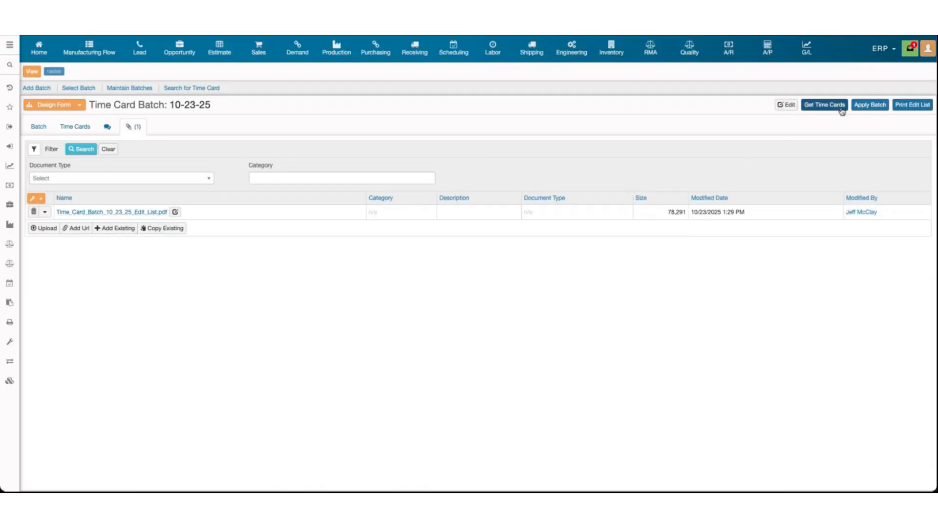
Apply batch 10-23-25 and confirm in notifications that it finished processing
click(862, 108)
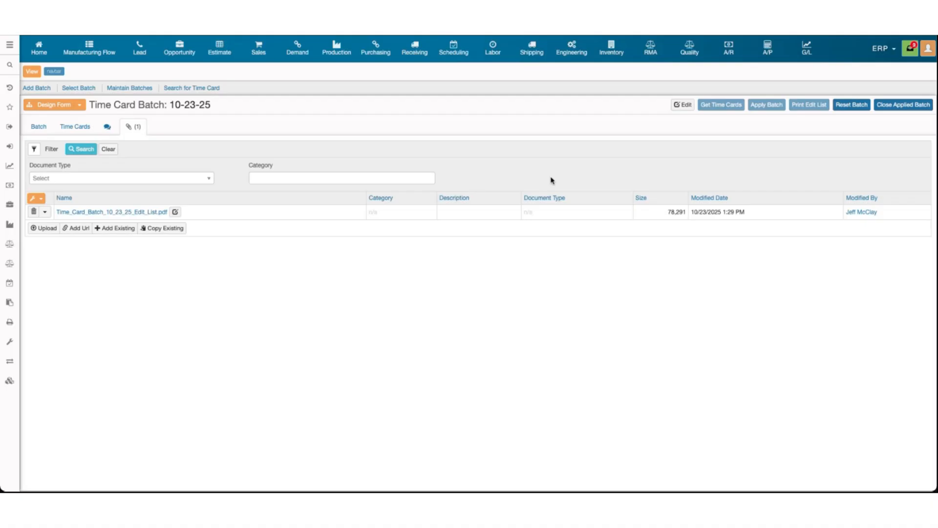
click(911, 49)
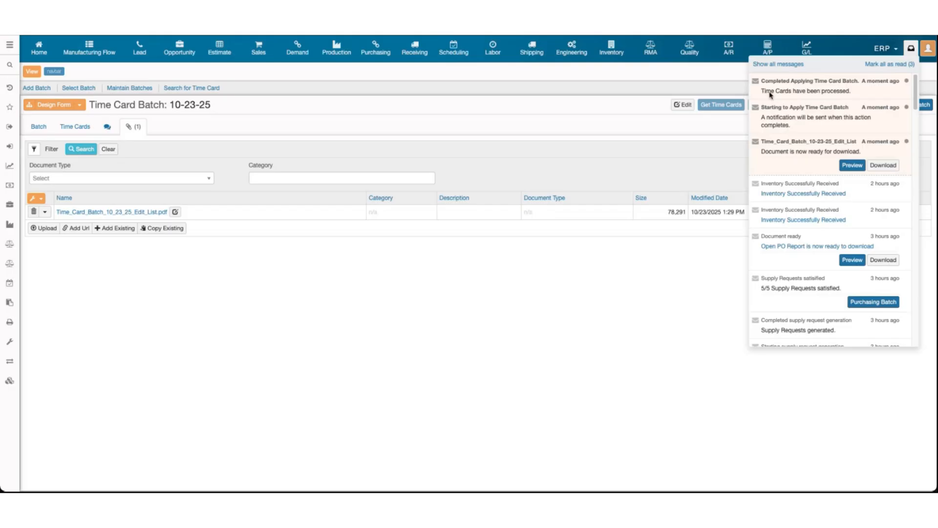
click(885, 65)
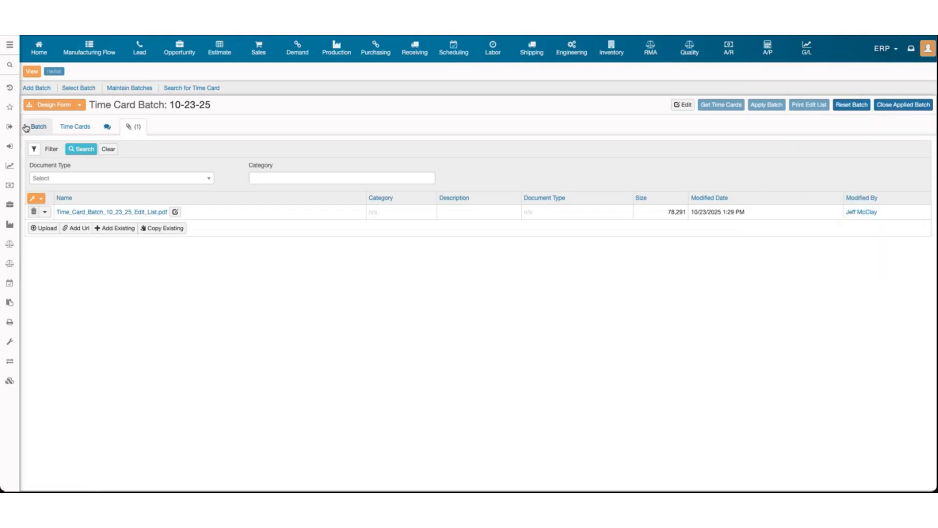
click(31, 127)
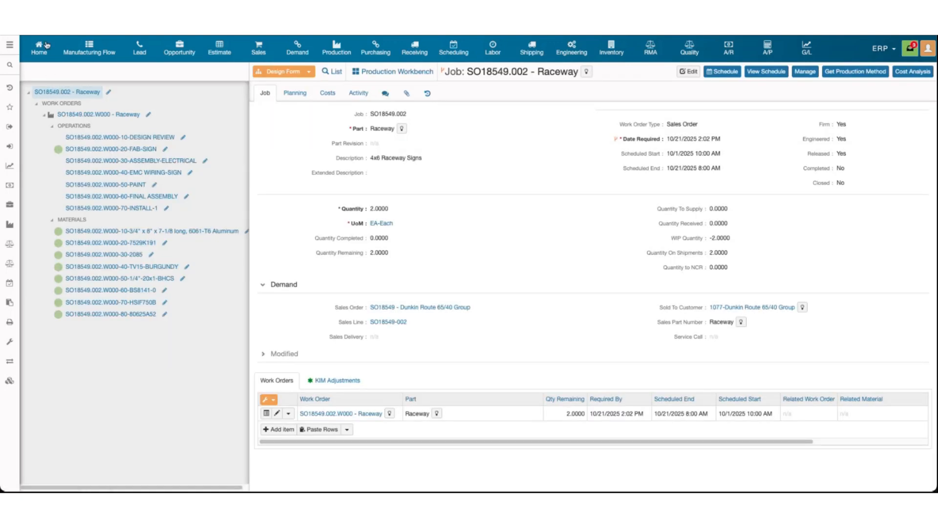
Open work order SO18549.002.W000 and expand its operations and materials
click(137, 208)
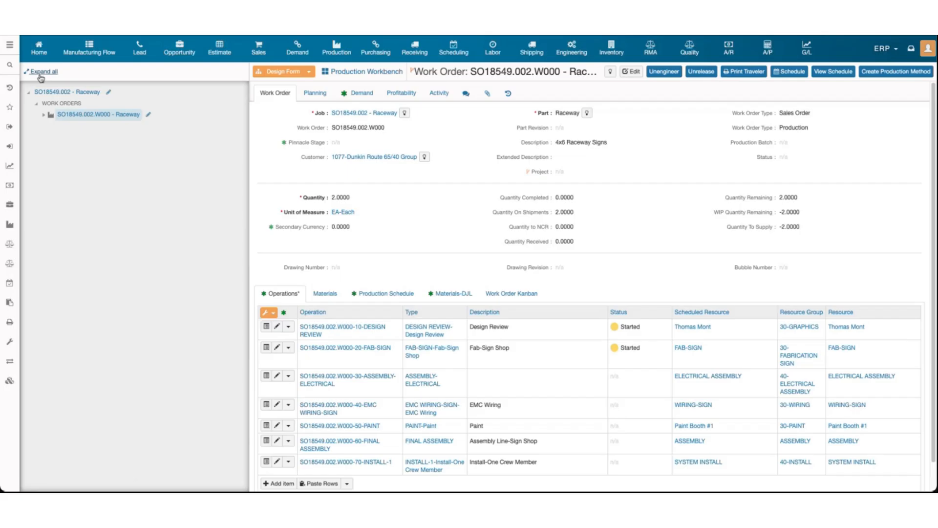
click(41, 72)
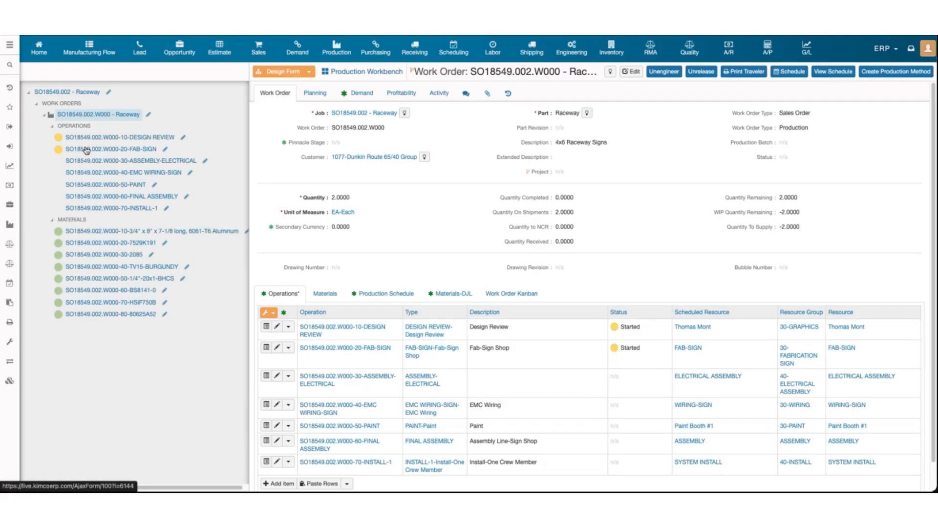
scroll(657, 323, down, 1)
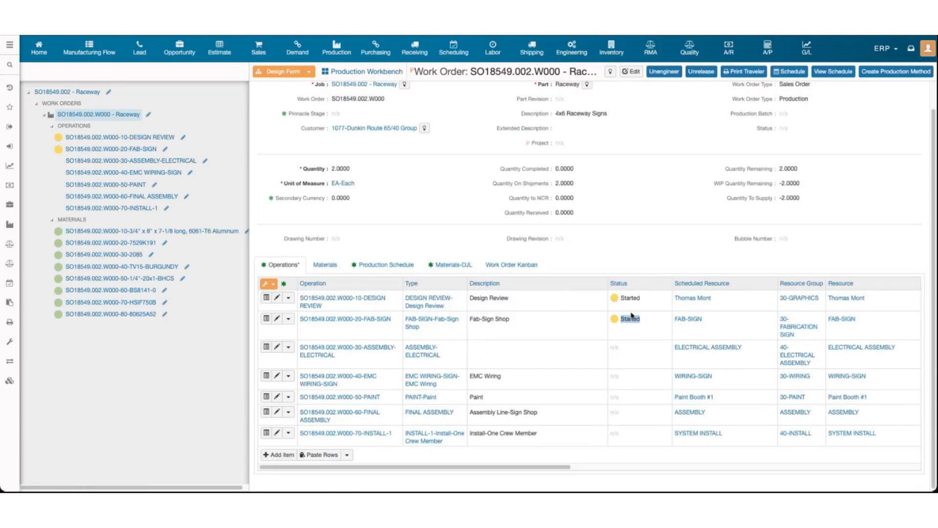
scroll(621, 252, up, 1)
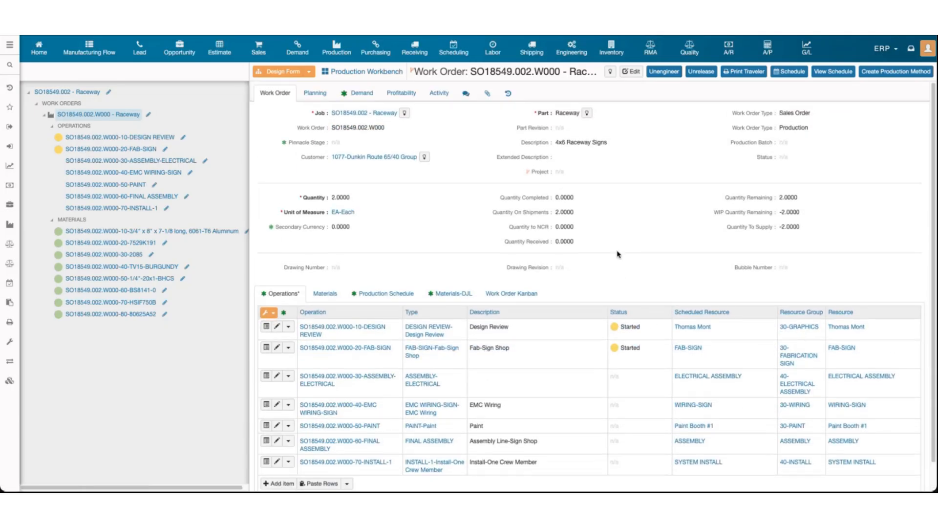
Check the profitability's 135.00 actual labor, then show the Raceway job's cost summary
click(399, 93)
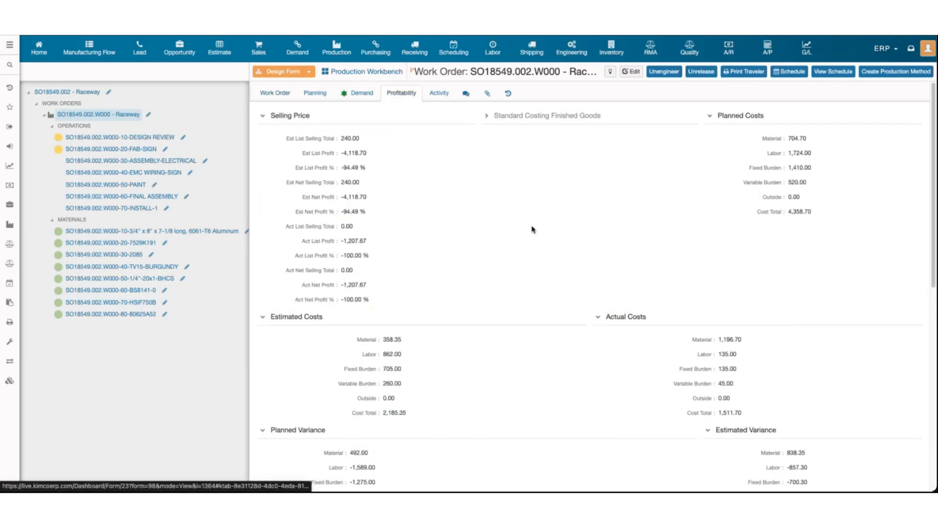
scroll(568, 291, down, 1)
scroll(569, 293, up, 1)
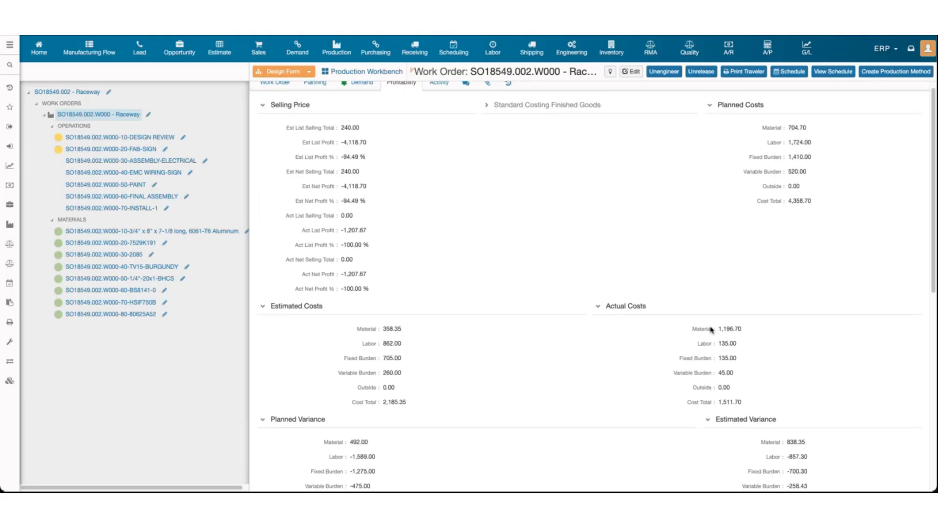
double_click(720, 343)
click(76, 92)
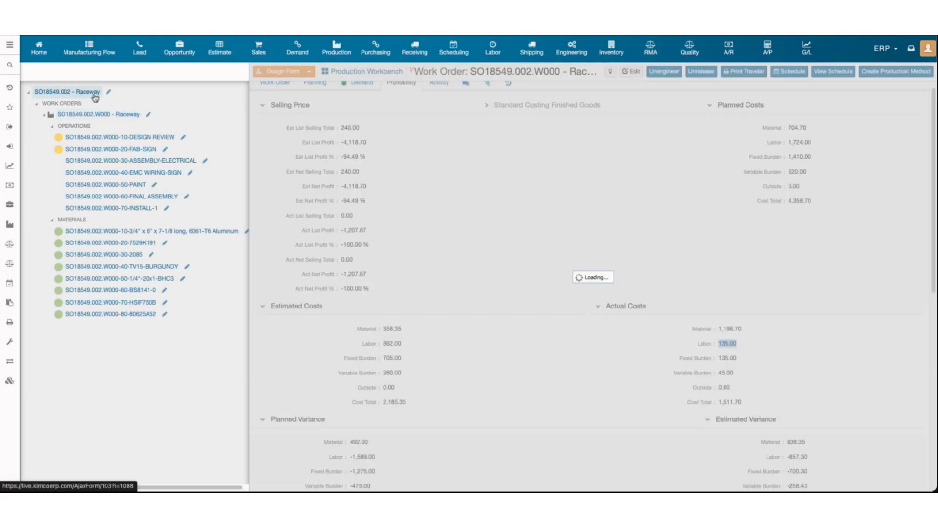
click(326, 94)
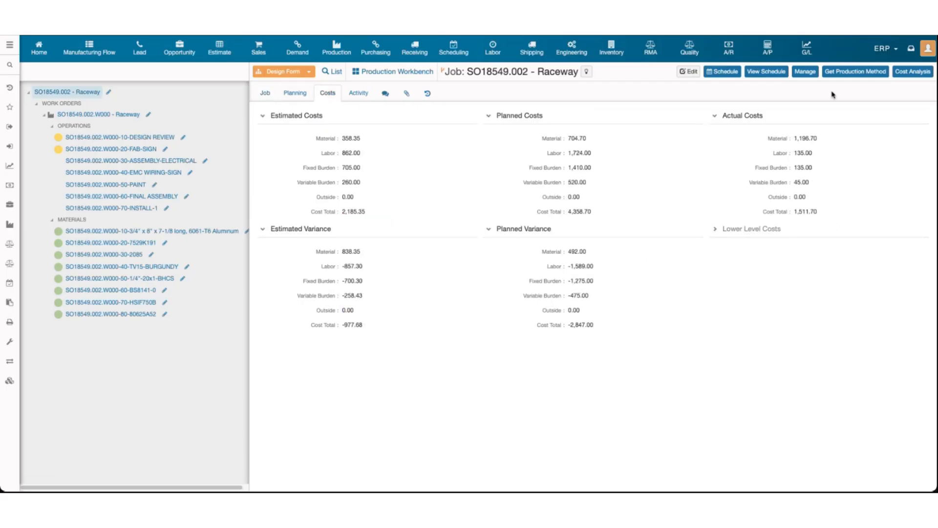
Run the Job Cost Analysis report for SO18549.002 - Raceway and preview it from notifications
click(912, 71)
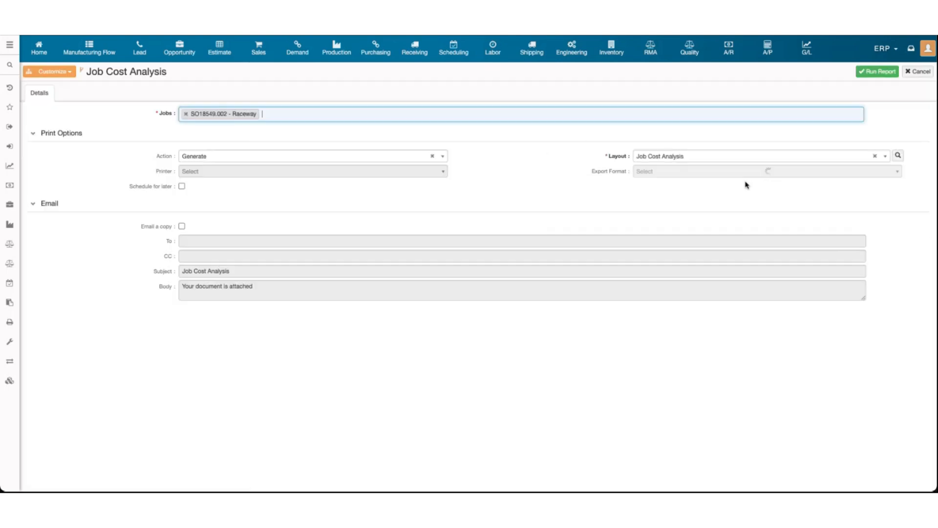
click(880, 73)
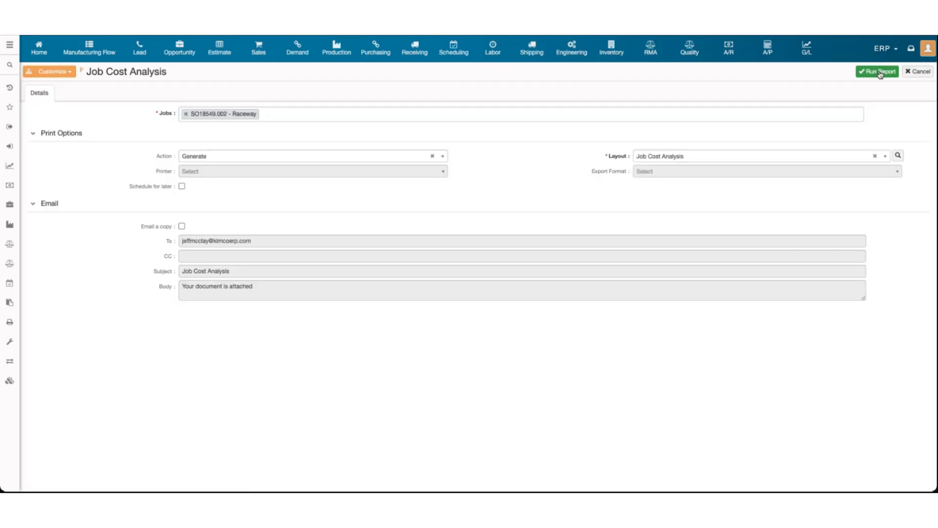
click(880, 73)
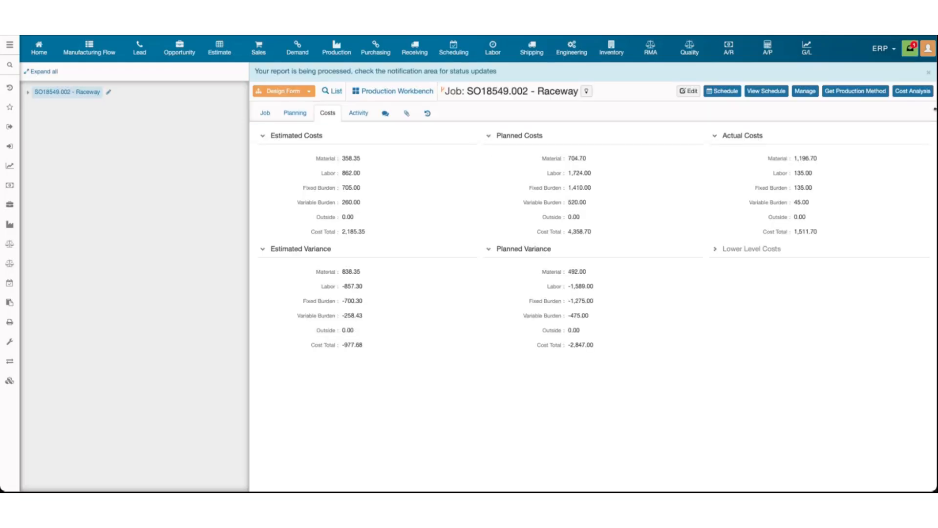
click(910, 48)
click(853, 105)
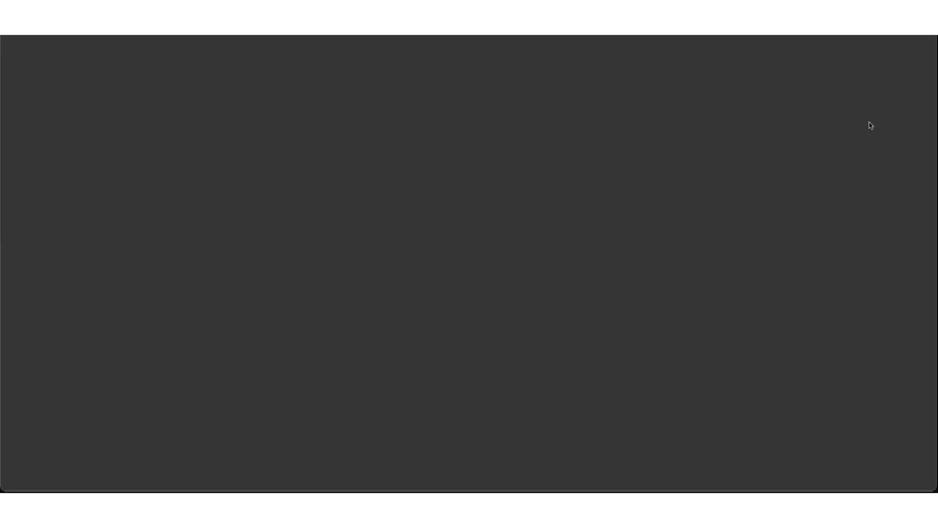
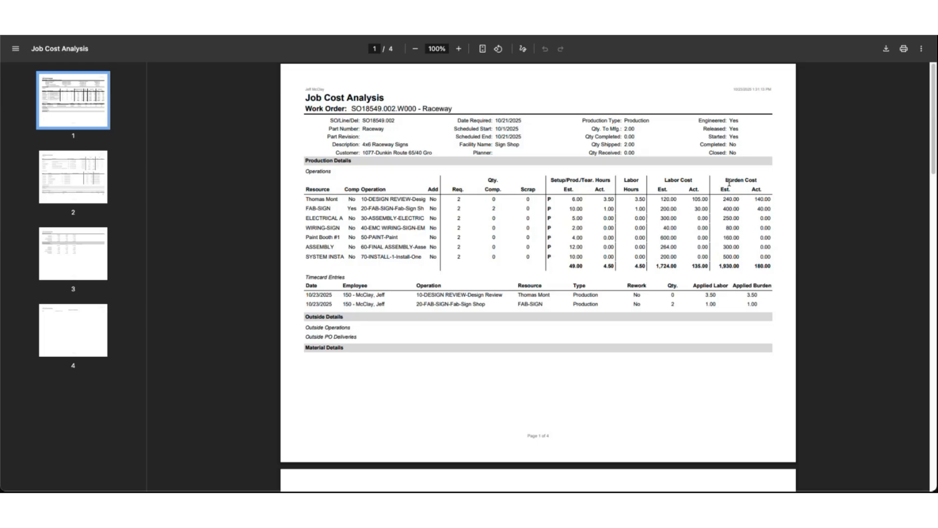
Review the Job Cost Analysis report's timecard entries and material issue costs and quantities
scroll(527, 286, down, 1)
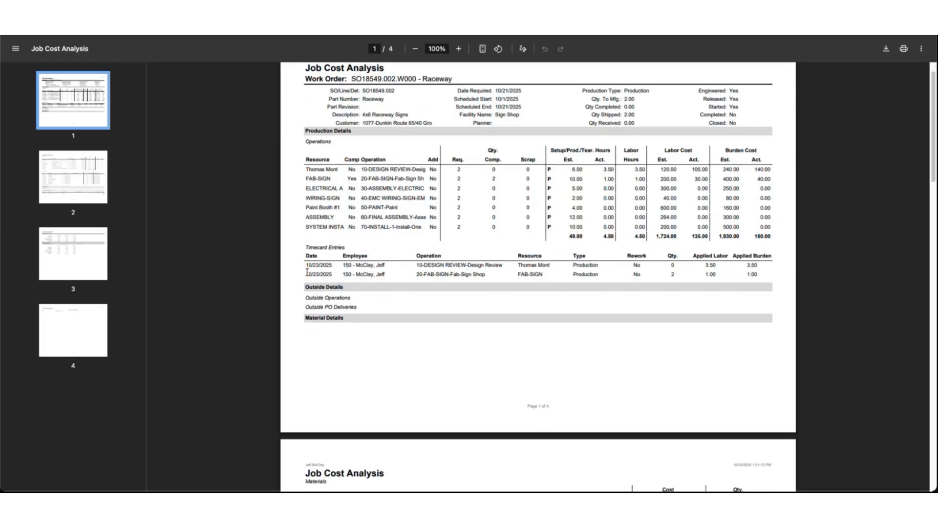
drag(306, 267, 380, 269)
scroll(374, 275, down, 3)
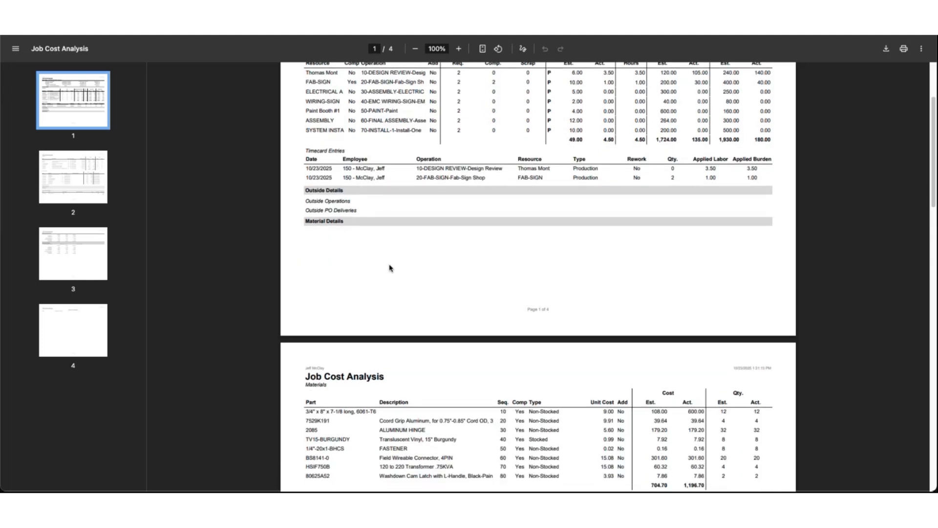
scroll(344, 211, down, 1)
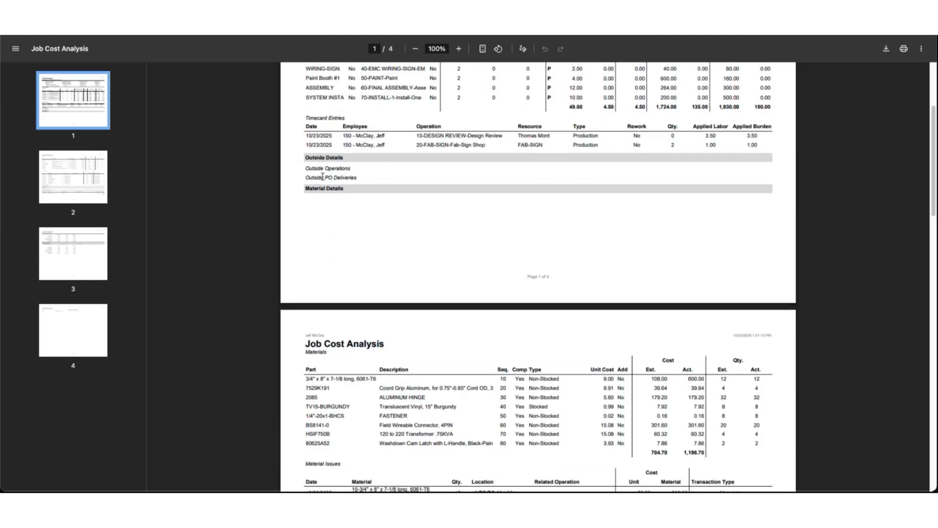
scroll(358, 177, down, 5)
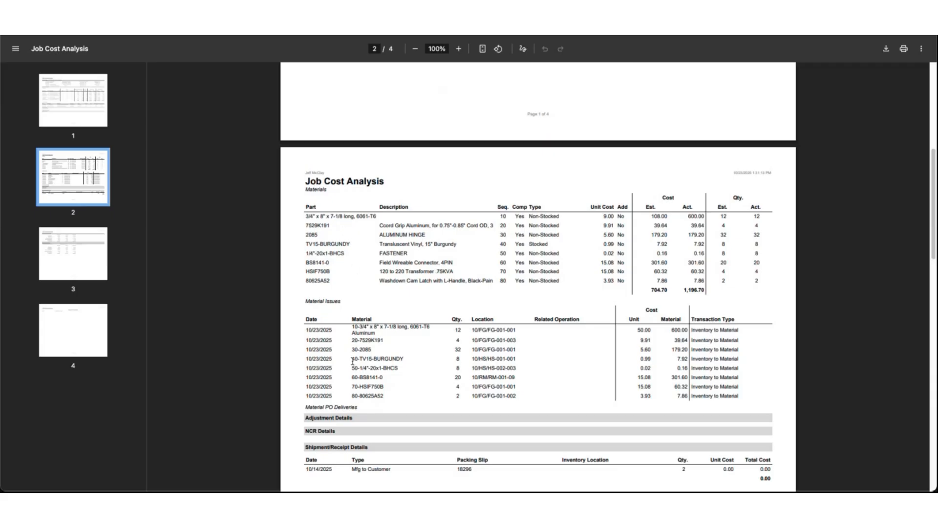
drag(305, 329, 345, 343)
drag(663, 199, 672, 201)
drag(731, 200, 736, 200)
scroll(505, 312, down, 5)
scroll(507, 315, up, 10)
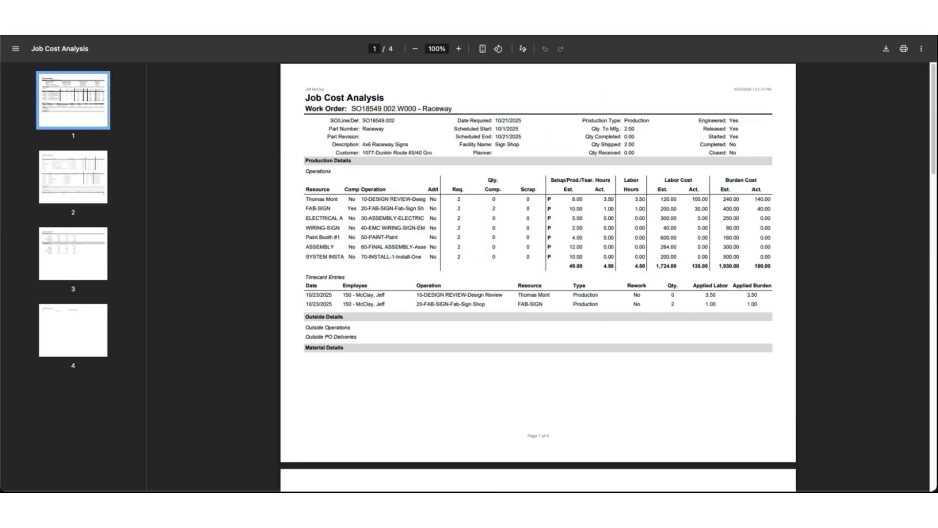
Open Inventory Issues in a new tab by searching 'iss' in the navigation menu
click(195, 24)
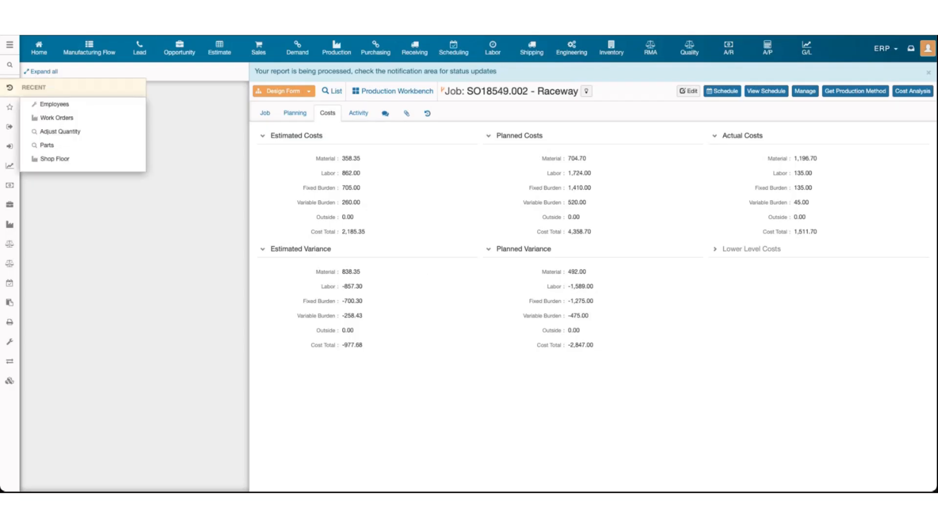
click(10, 64)
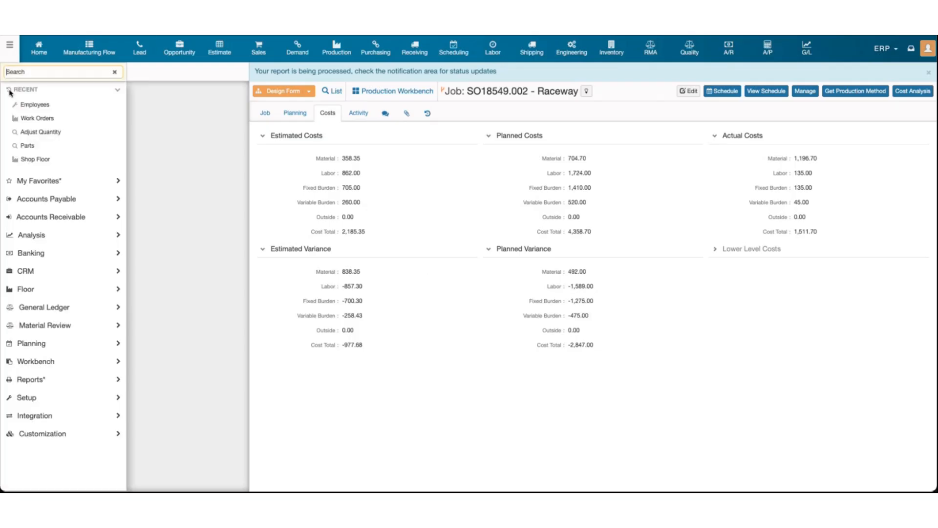
text(iss)
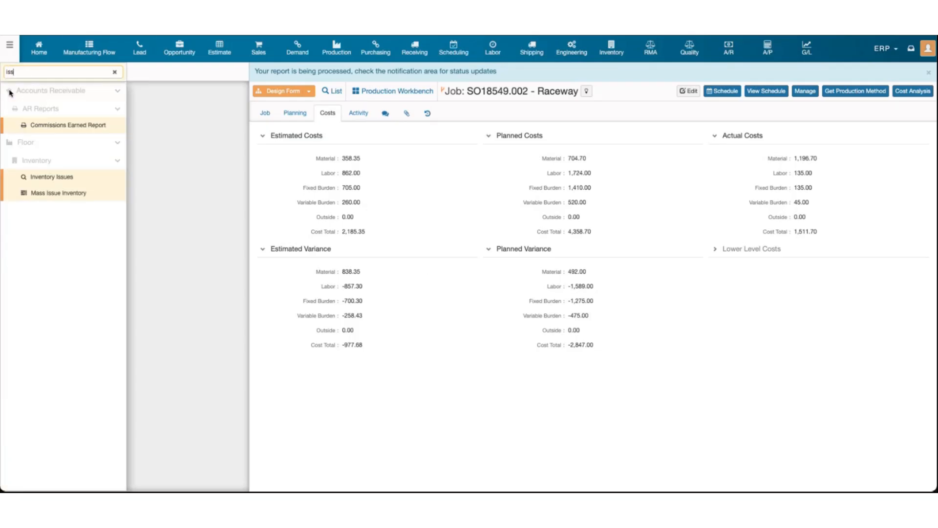
right_click(56, 180)
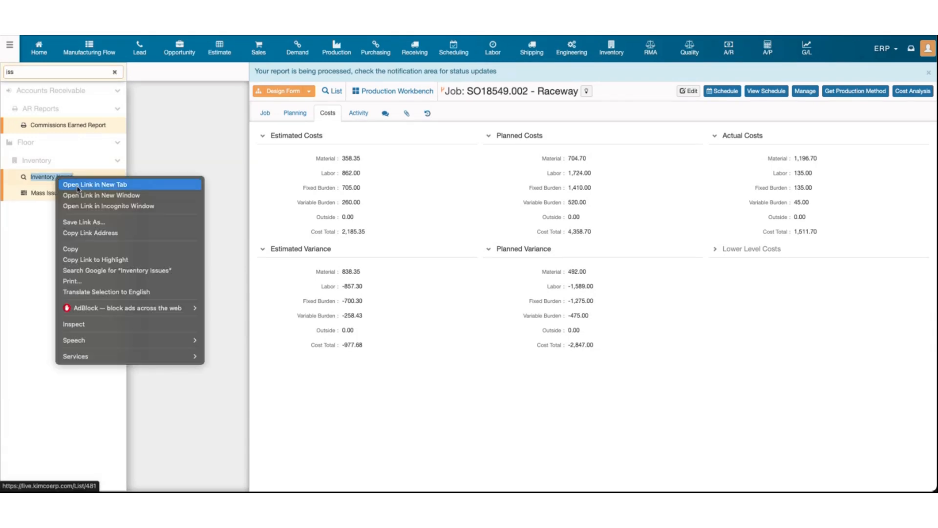
click(78, 185)
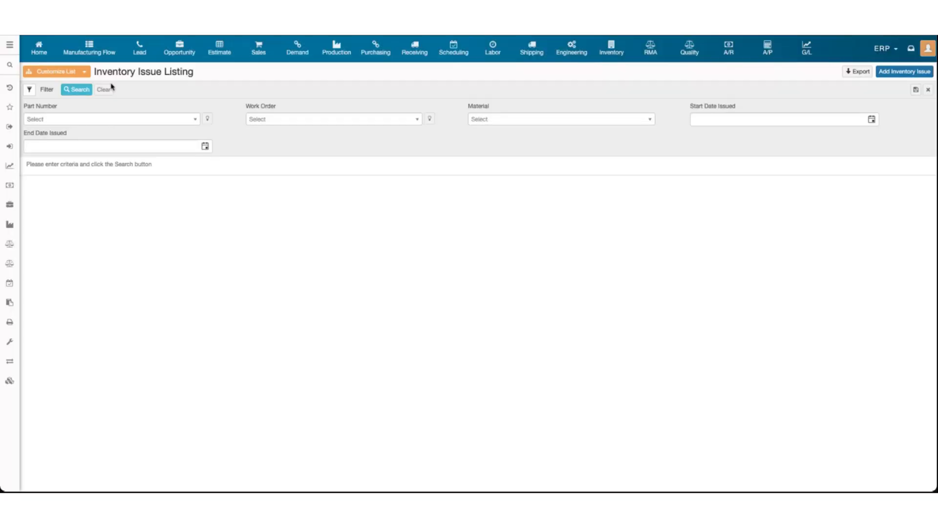
Start a new inventory issue for work order SO18549.002.W000 with material 30-2085 Aluminum Hinge
click(891, 74)
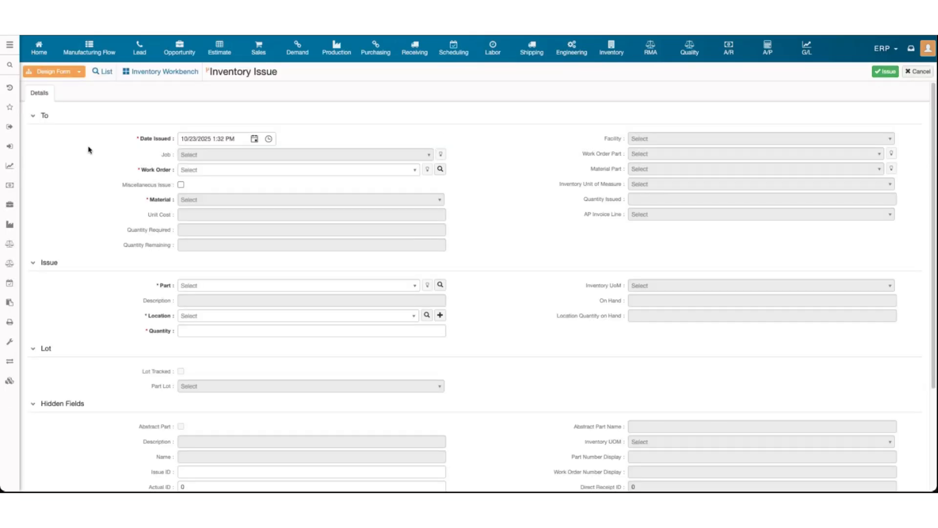
drag(95, 120, 751, 287)
click(405, 232)
click(243, 174)
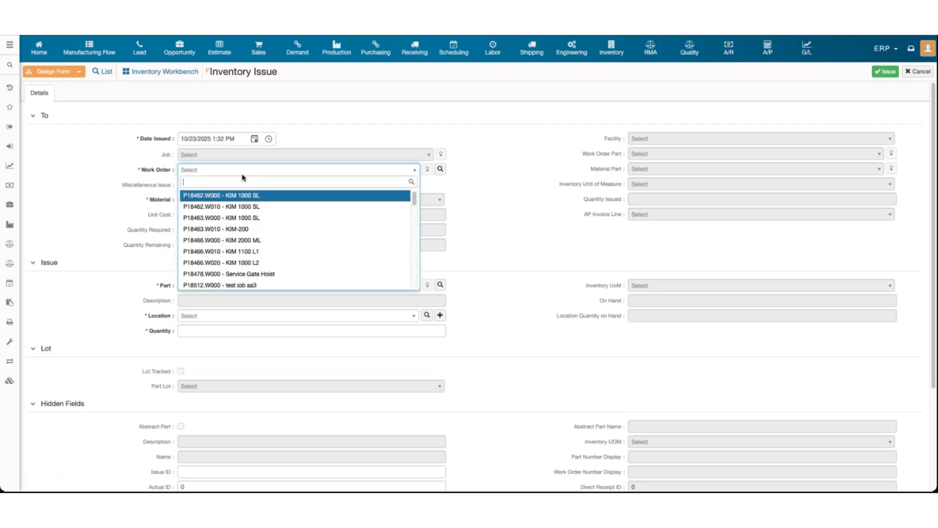
text(18549)
click(219, 197)
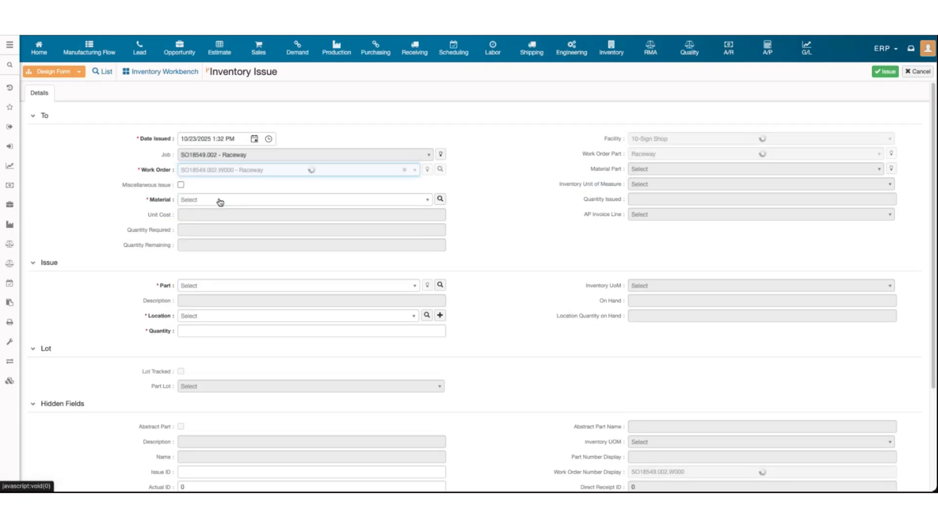
click(218, 200)
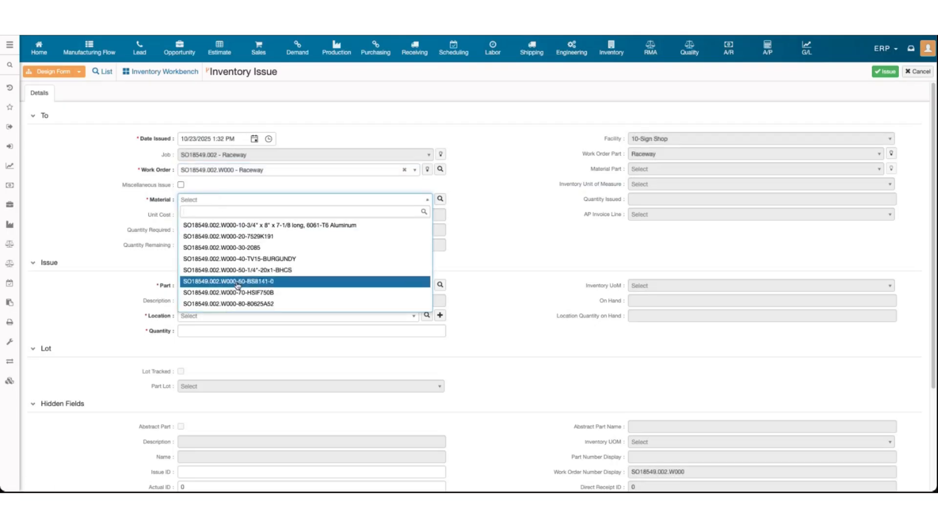
click(245, 248)
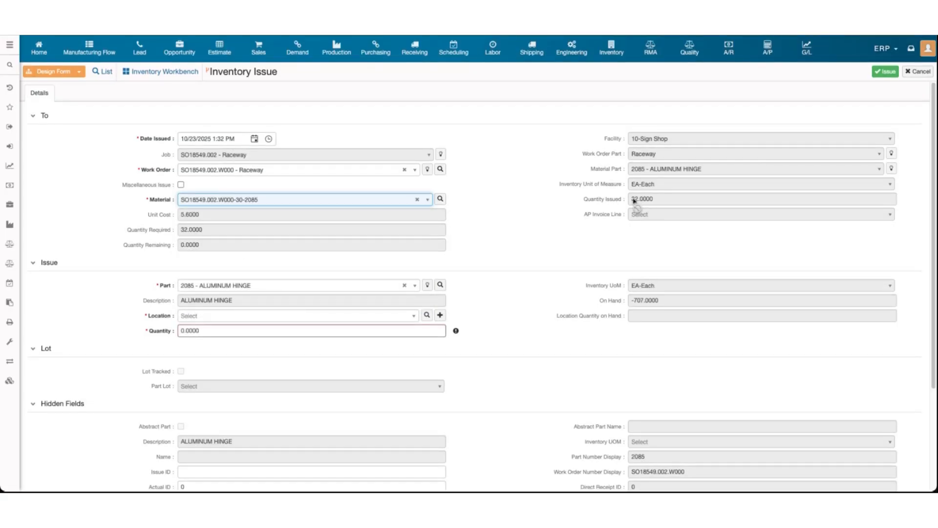
Check the 32.0000 quantity of Aluminum Hinge already issued to the work order
drag(634, 199, 689, 206)
click(676, 202)
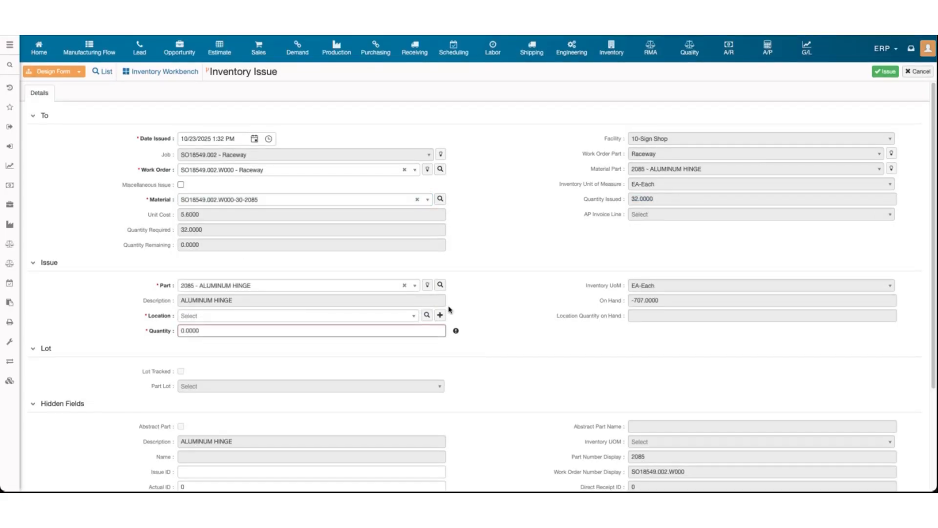
scroll(568, 312, down, 1)
scroll(565, 309, down, 2)
scroll(566, 310, up, 3)
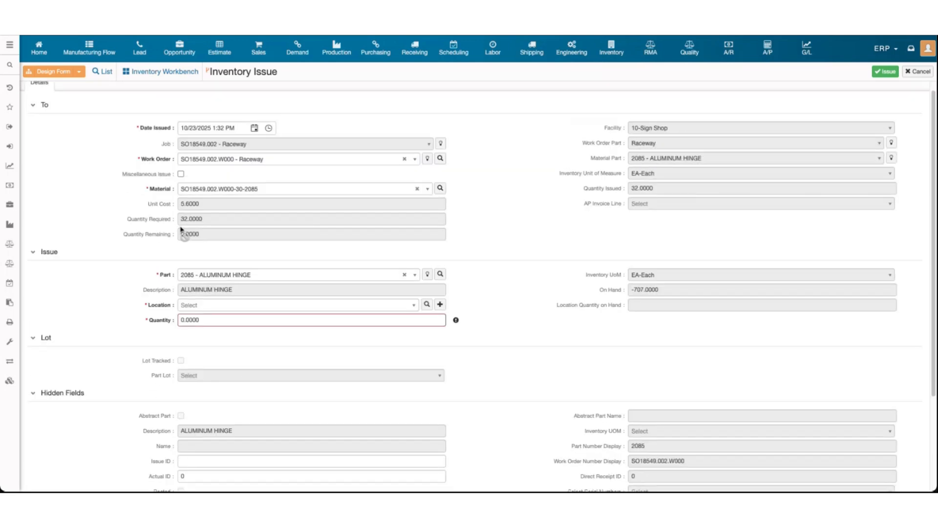
drag(180, 232, 207, 242)
scroll(202, 238, up, 1)
click(171, 239)
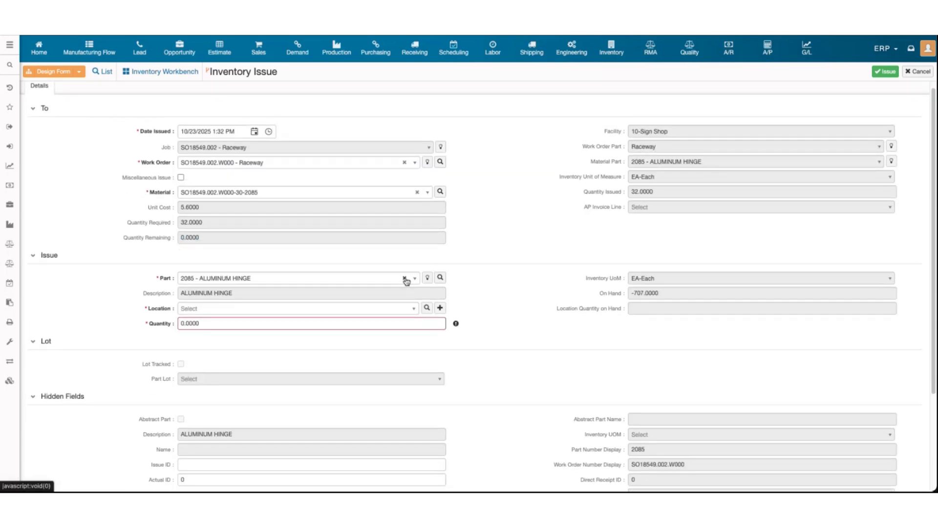
Make it a miscellaneous issue of part 14025-12PZ Bracket Set instead of the hinge
click(417, 192)
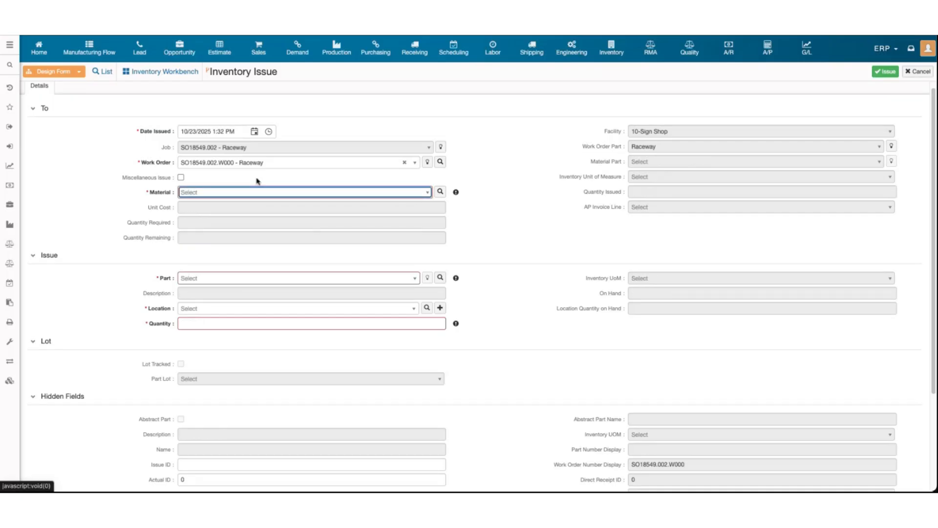
click(180, 178)
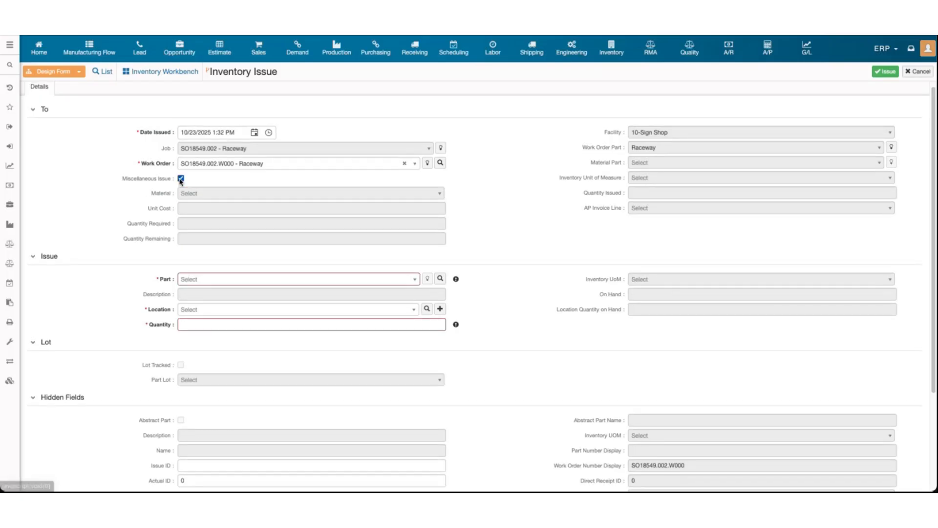
click(215, 282)
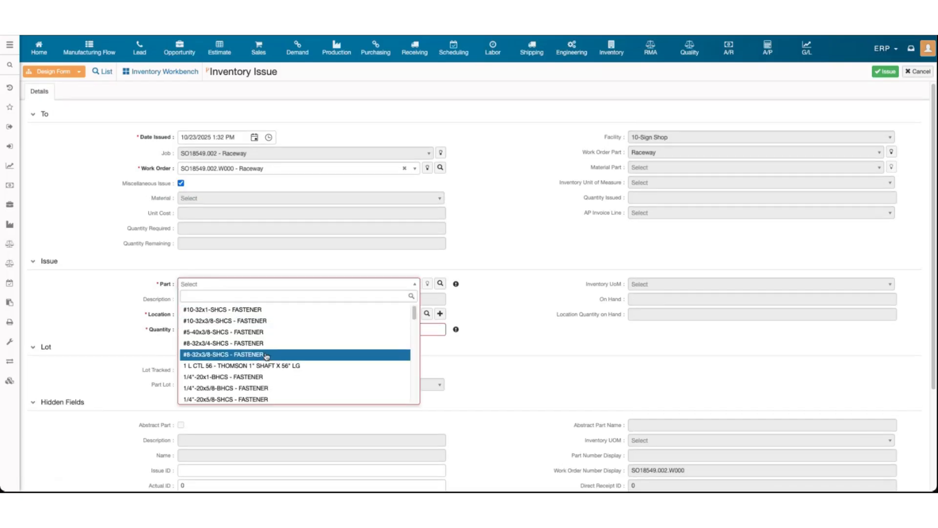
scroll(266, 355, down, 10)
scroll(266, 355, down, 5)
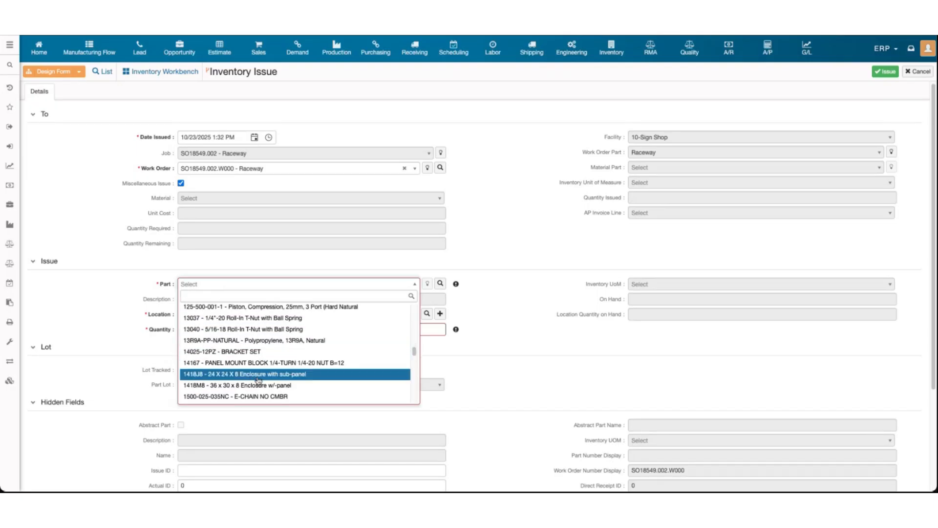
click(260, 352)
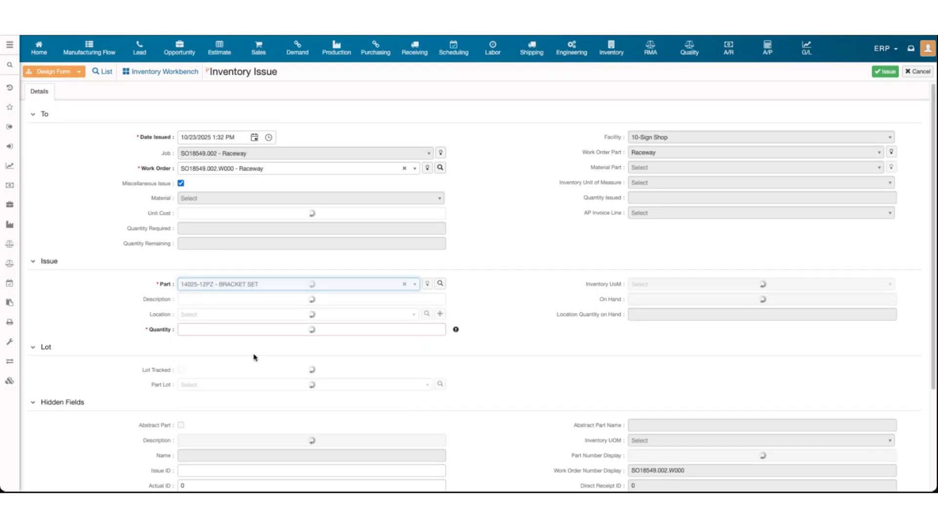
Issue 10 bracket sets from location 10/FG/FG-001-001 to the Raceway job
click(220, 329)
click(217, 315)
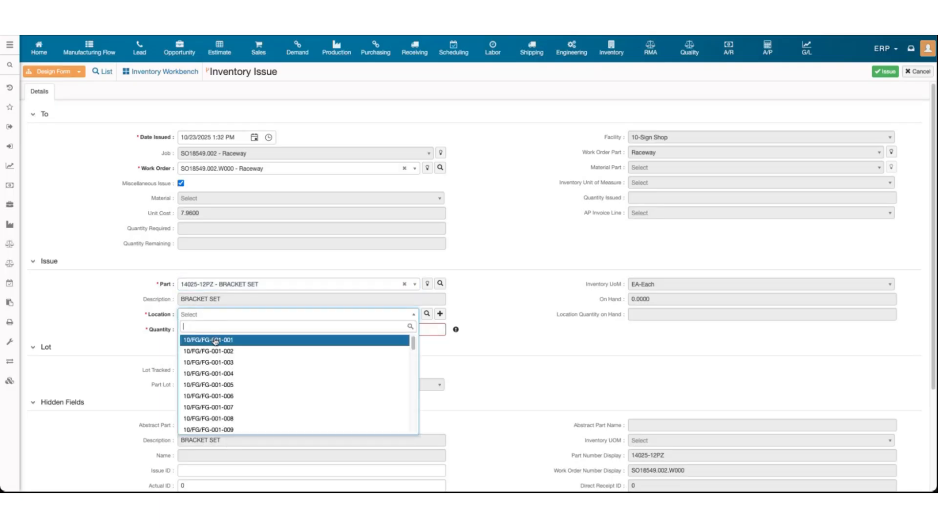
click(215, 341)
click(241, 328)
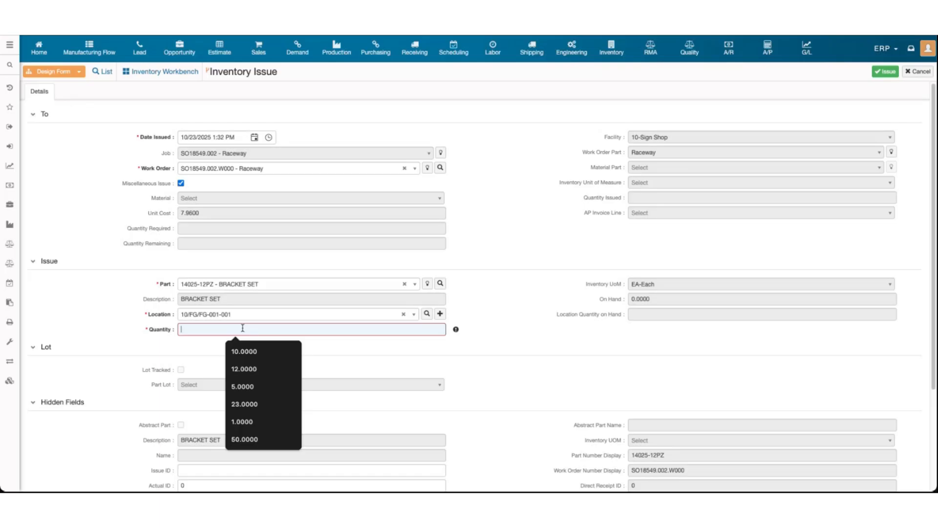
text(10)
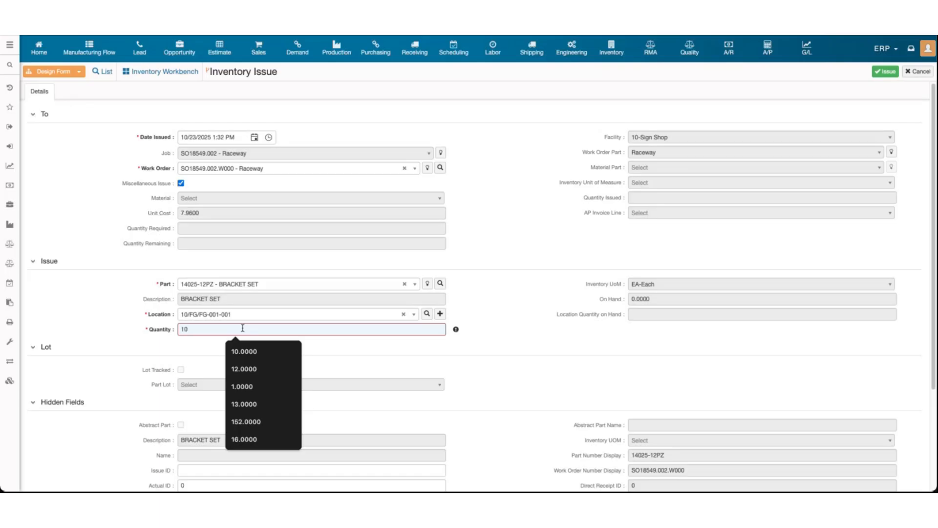
click(561, 268)
scroll(535, 324, down, 2)
scroll(731, 189, up, 2)
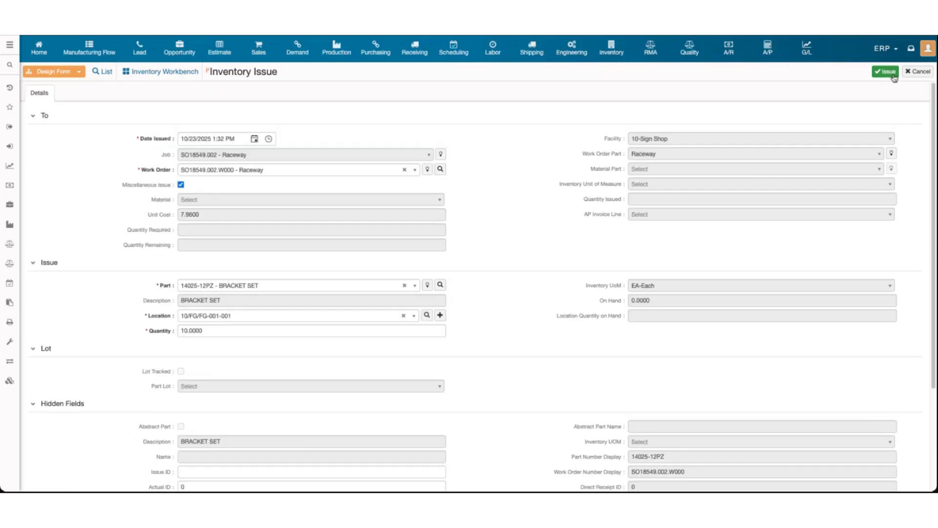
click(892, 75)
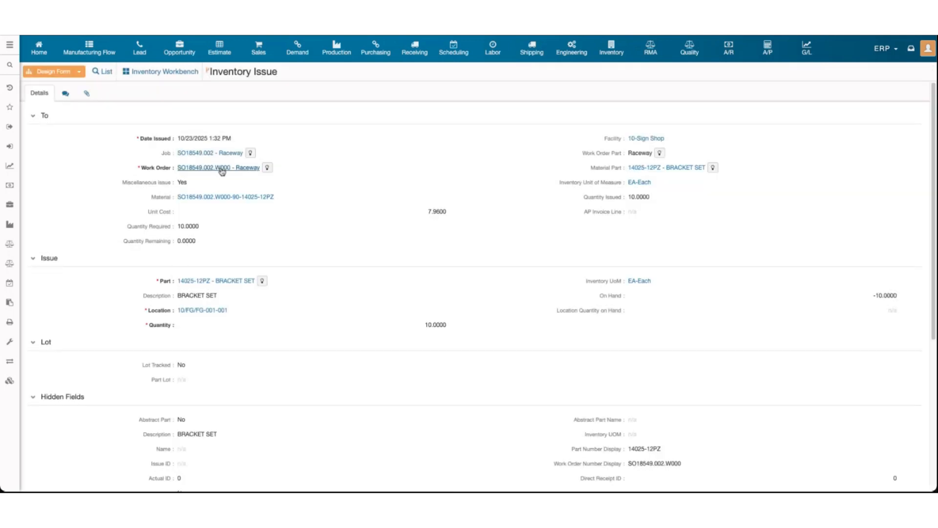
Open Mass Issue Inventory by searching 'mass' in the navigation menu
click(6, 64)
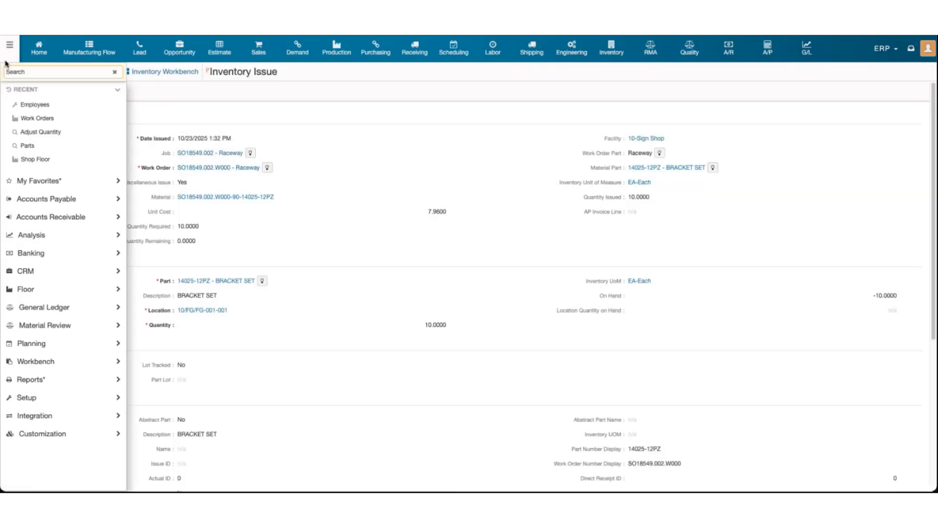
text(mass)
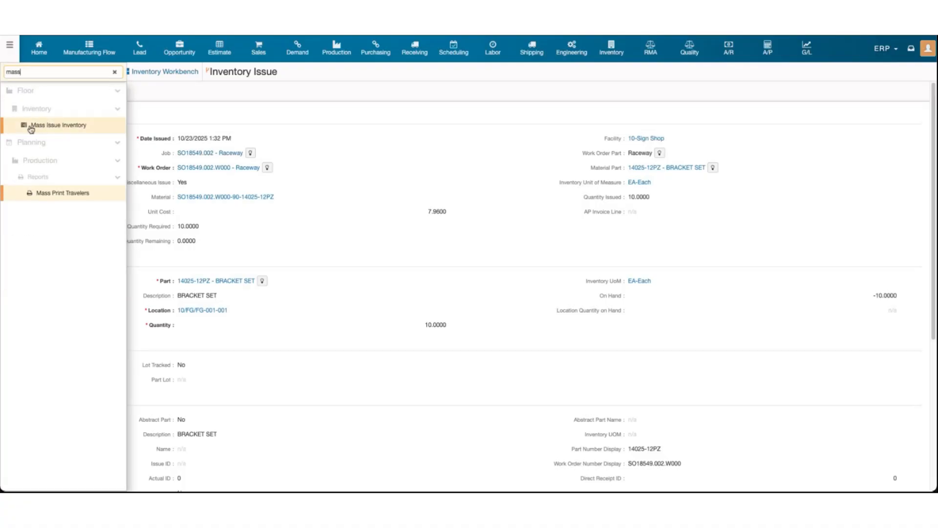
click(49, 126)
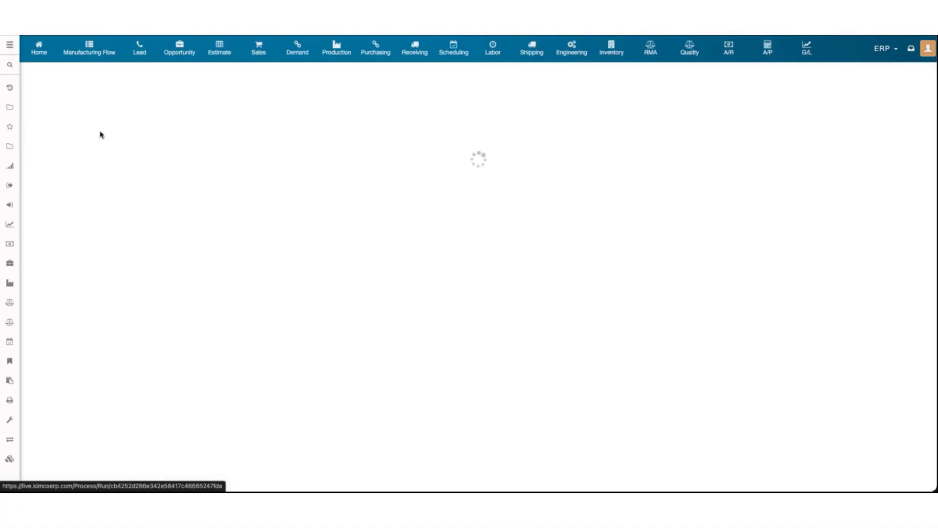
Search materials to issue for work order SO18549.002.W000
click(103, 132)
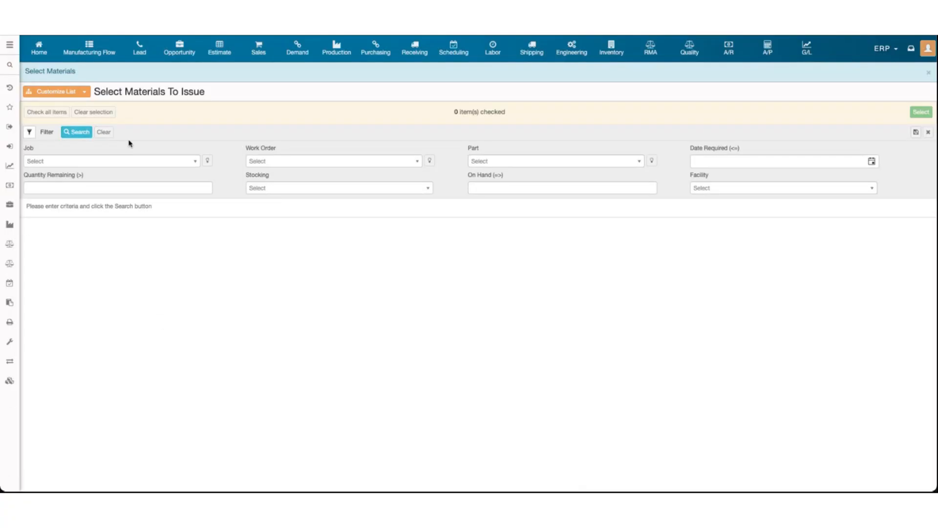
click(320, 161)
text(18549)
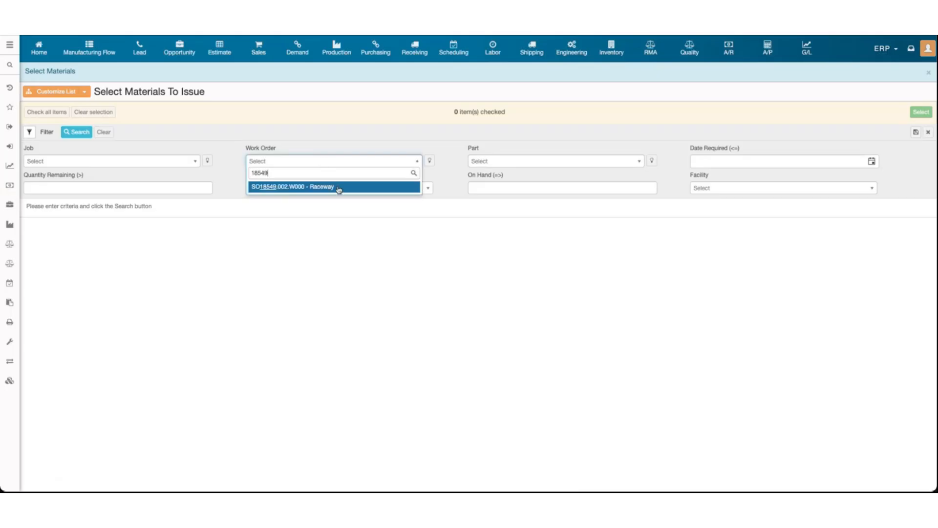
click(323, 186)
click(88, 135)
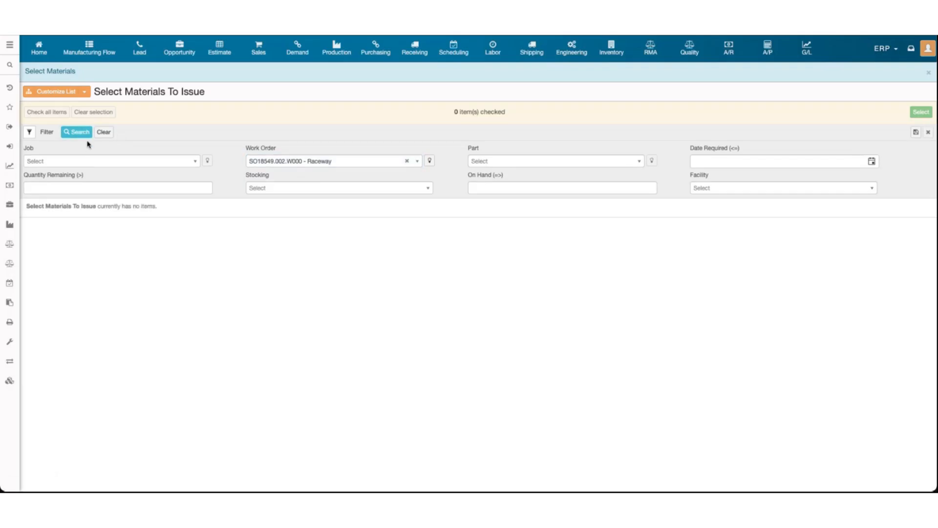
Clear the work order filter and search all materials to issue
triple_click(502, 110)
click(408, 168)
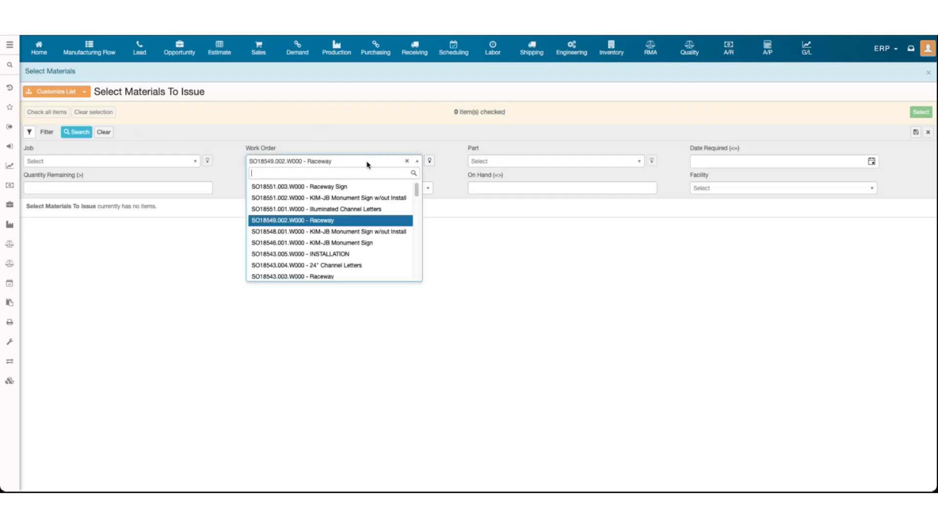
click(407, 162)
click(408, 161)
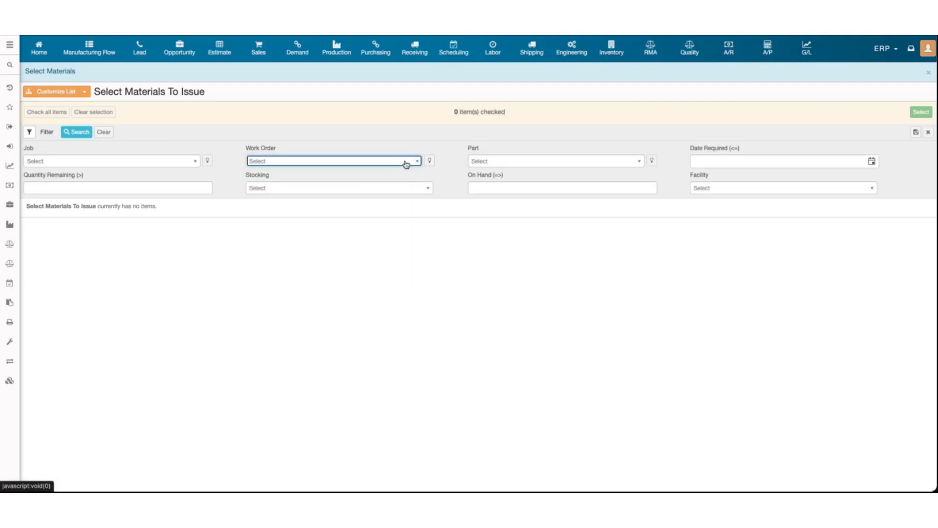
click(82, 137)
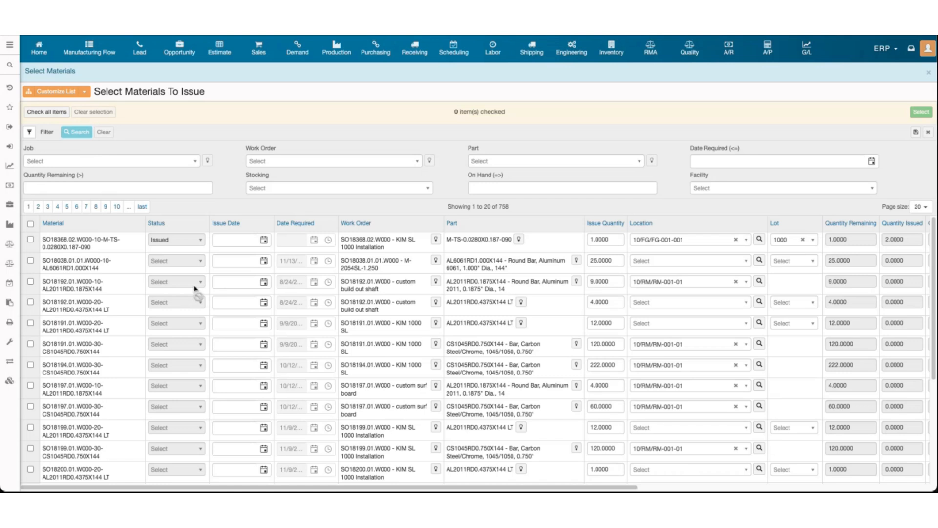
Tick and then untick the SO18191 and SO18194 material rows without issuing them
scroll(166, 283, up, 2)
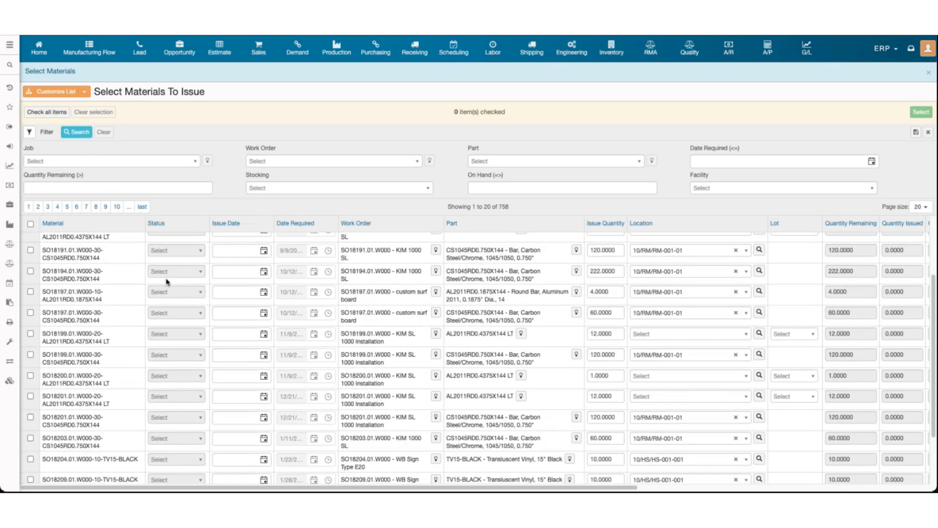
click(31, 250)
click(30, 271)
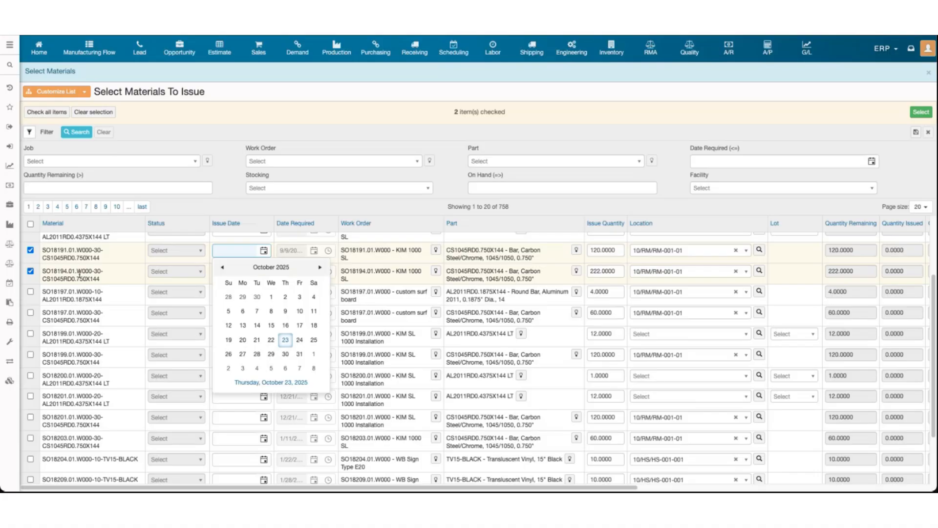
click(77, 274)
click(31, 271)
click(30, 250)
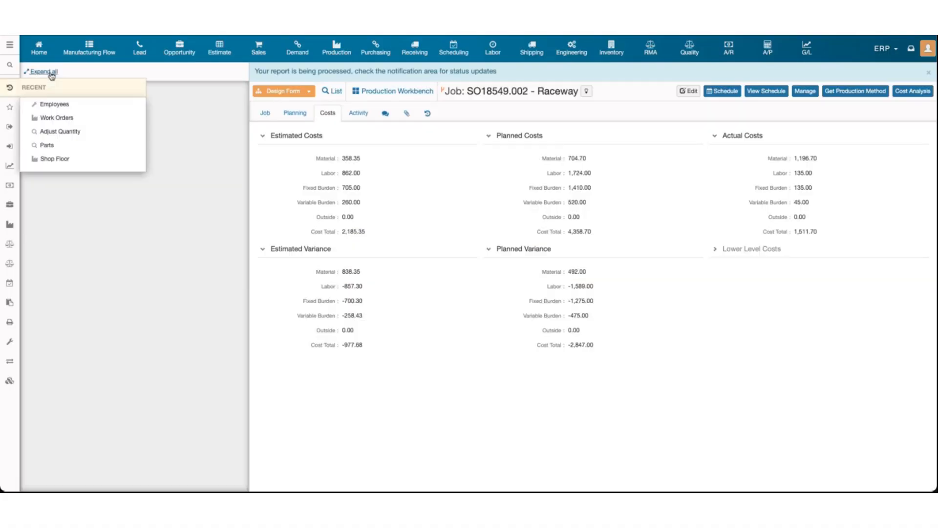
click(48, 74)
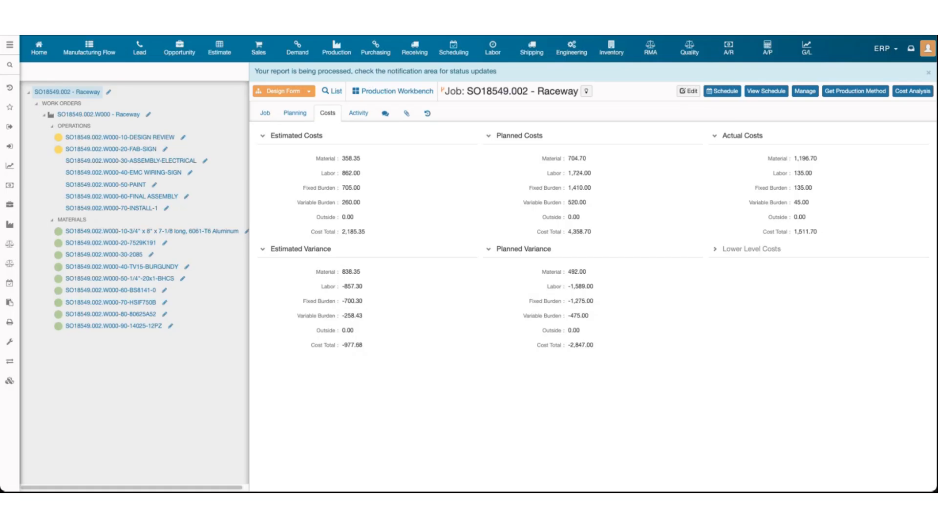
click(50, 78)
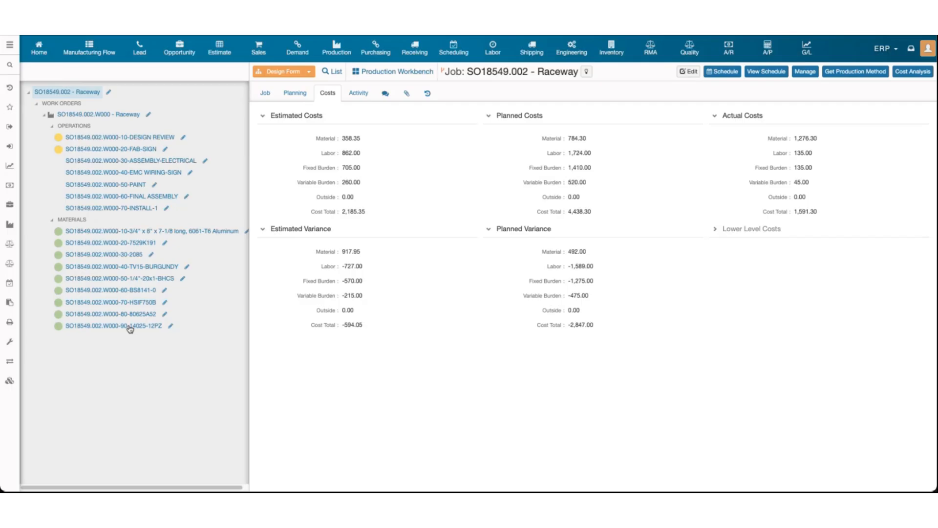
click(130, 328)
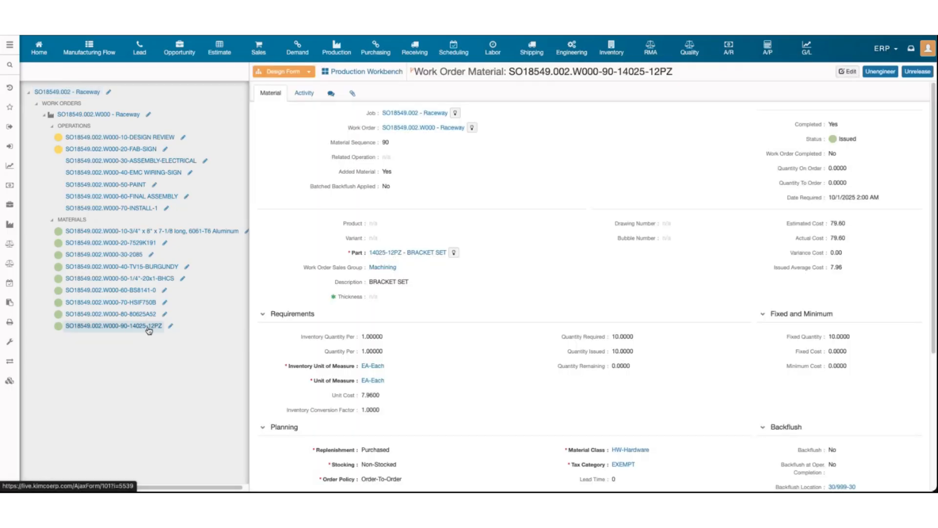
drag(339, 173, 400, 175)
click(400, 175)
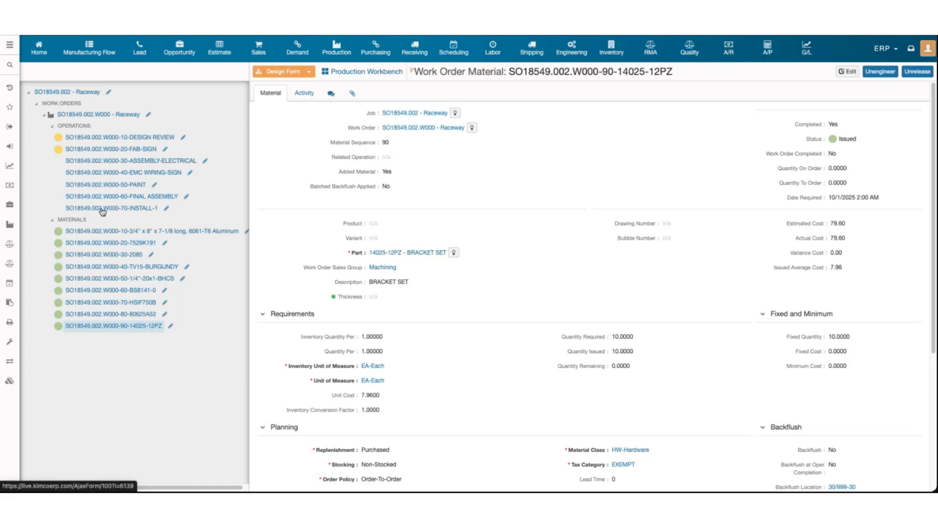
click(116, 116)
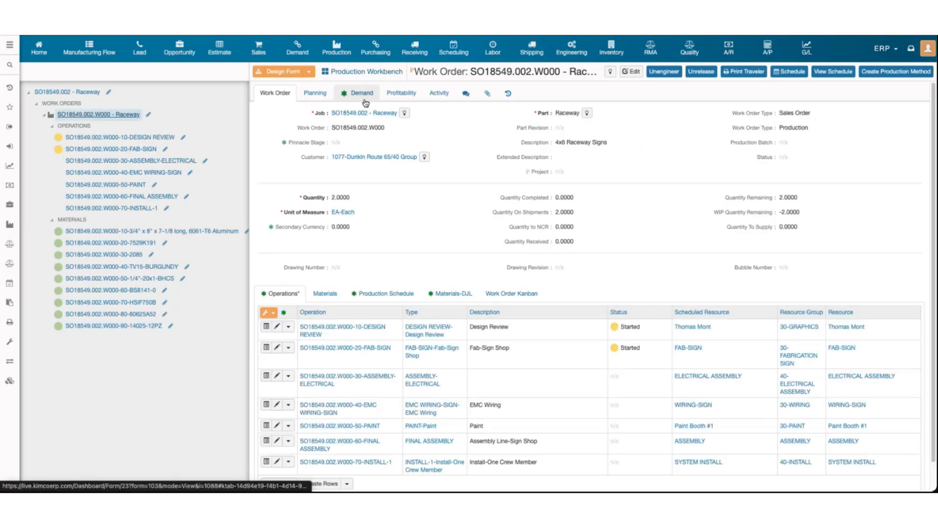
Review job SO18549.002's Costs and Job tabs, then follow its sales order link SO18549
click(74, 92)
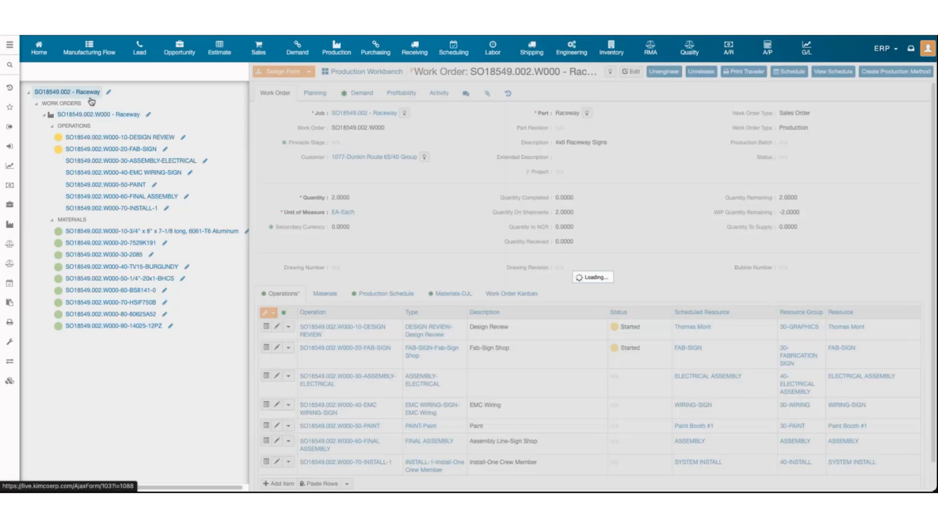
click(326, 94)
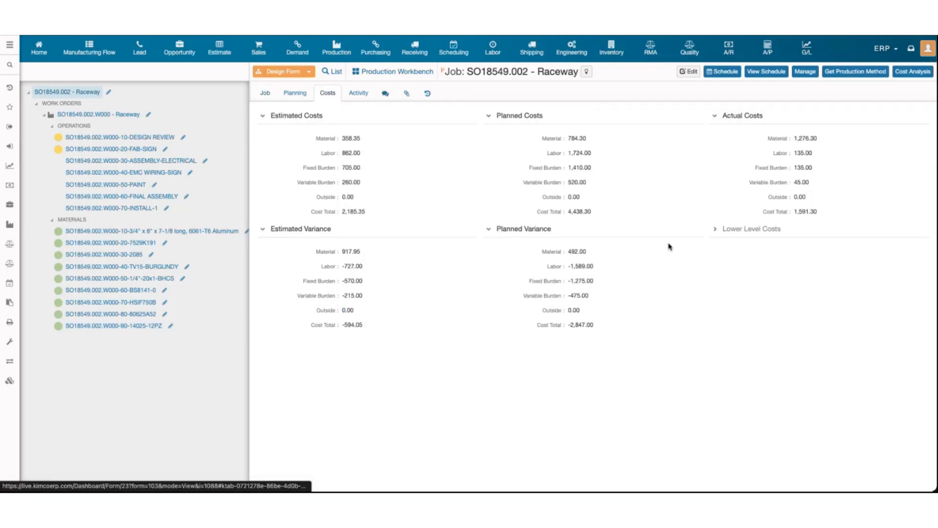
click(259, 93)
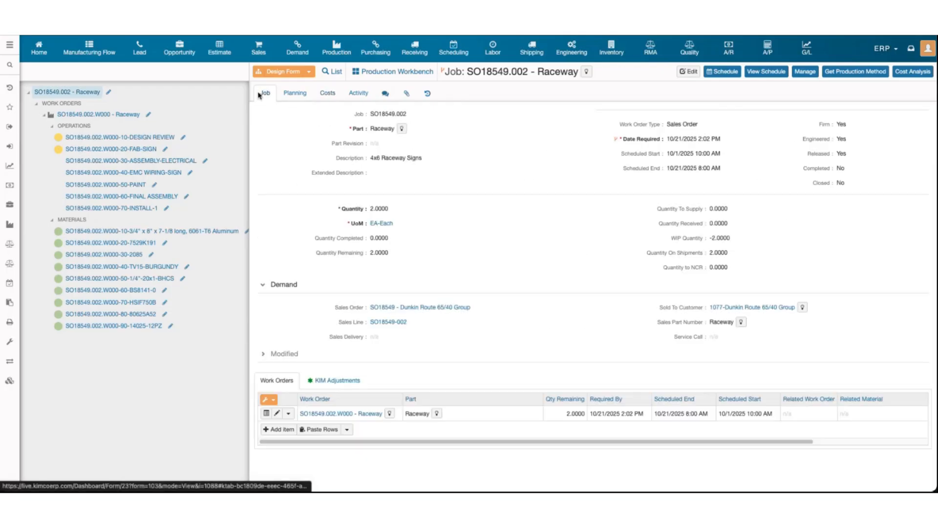
click(388, 308)
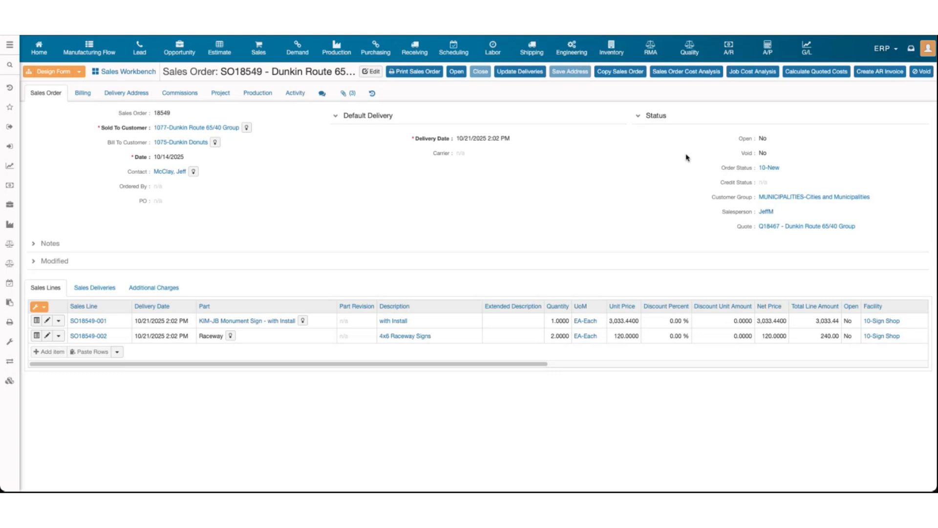
Run the Sales Order Cost Analysis for SO18549 from the sales order page
click(675, 76)
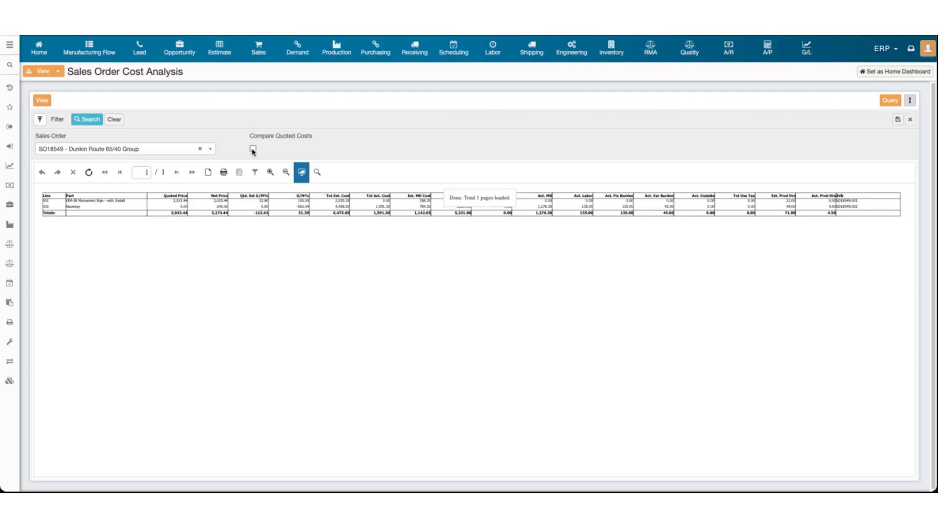
Rerun the cost analysis with Compare Quoted Costs ticked and enlarge the report
click(253, 150)
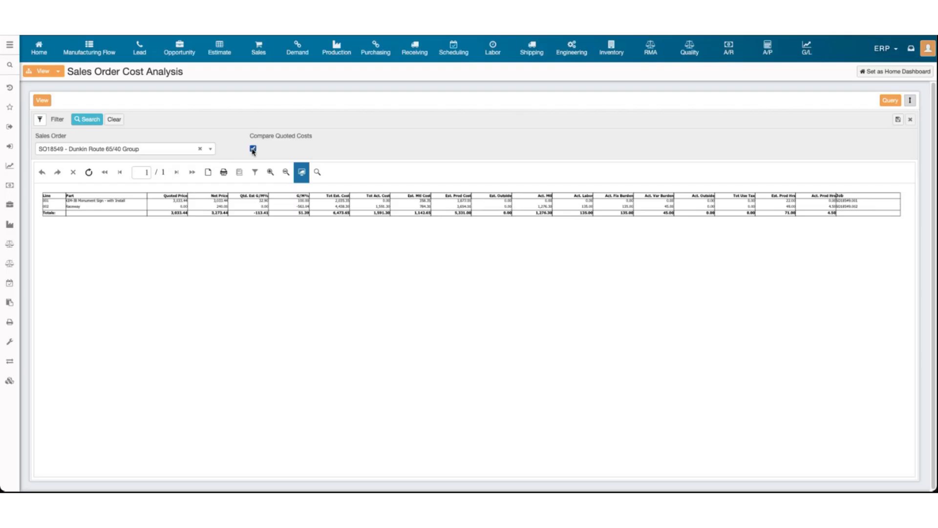
click(85, 121)
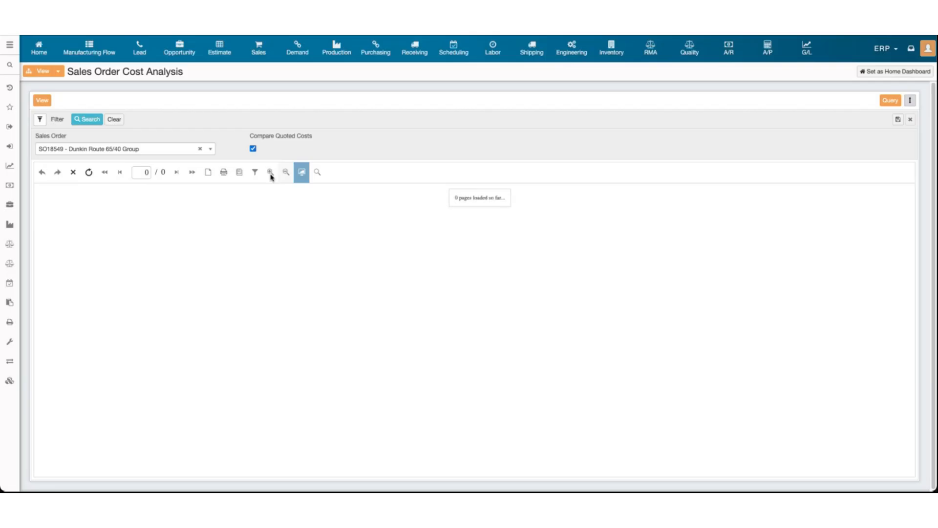
click(270, 172)
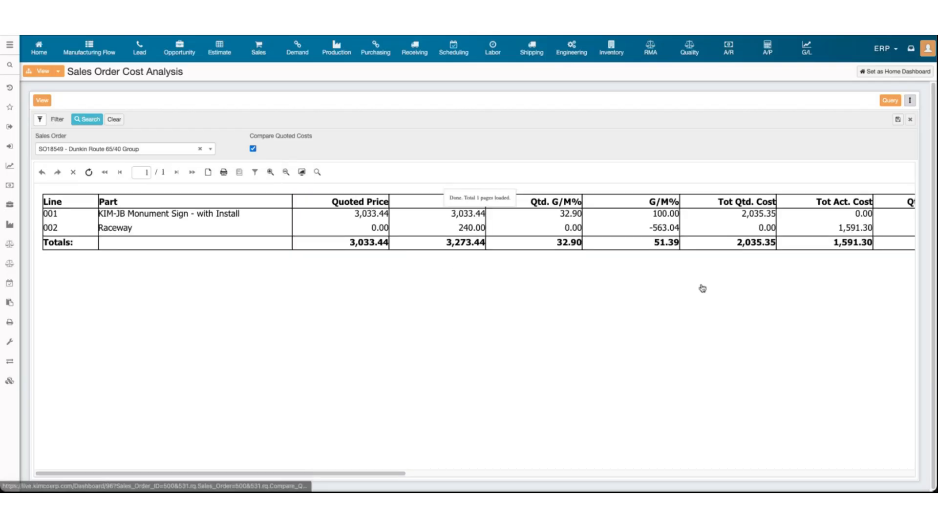
Review totals: 3,273.44 net price, 2,035.35 quoted cost, 1,591.30 actual, 51.39 G/M%, then return to the sales order
scroll(689, 284, right, 8)
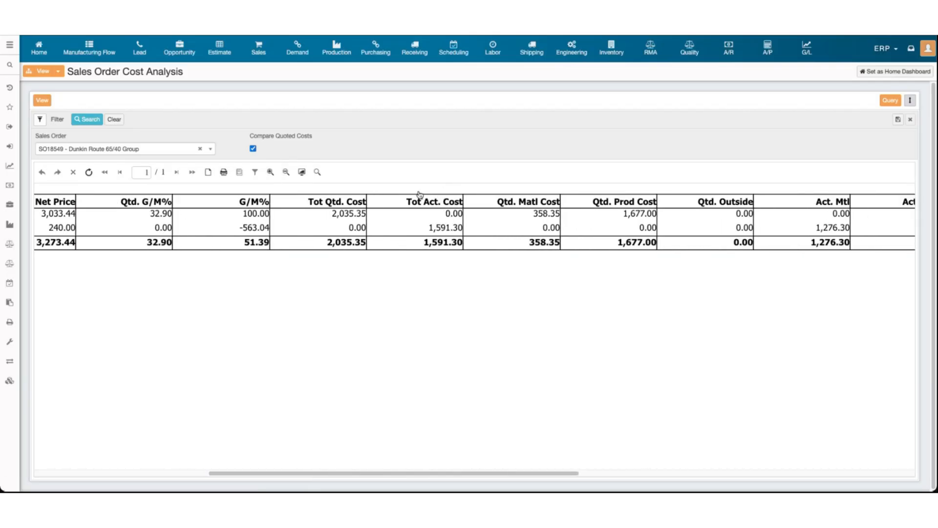
drag(408, 201, 454, 206)
click(508, 216)
scroll(527, 215, right, 3)
drag(512, 202, 644, 208)
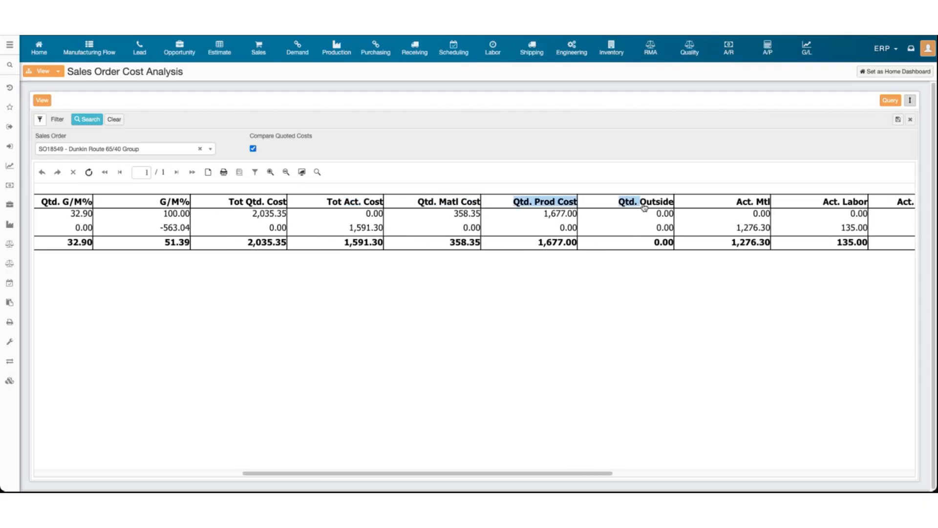
click(530, 218)
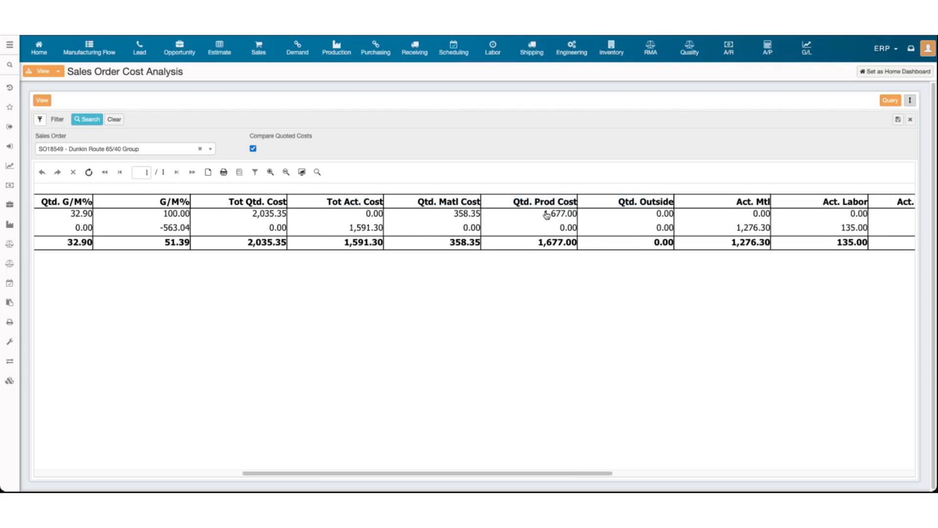
drag(545, 214, 568, 216)
click(558, 231)
scroll(527, 233, right, 10)
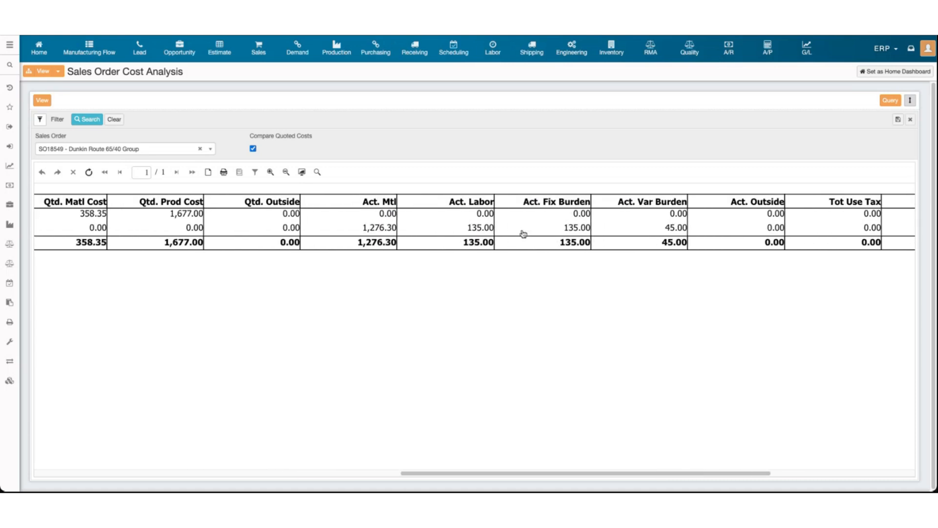
scroll(645, 223, right, 5)
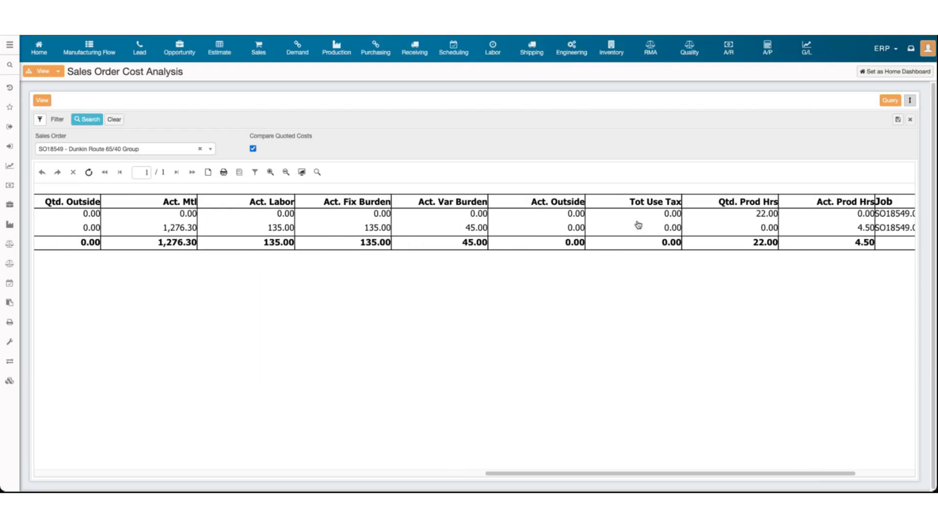
scroll(637, 224, right, 2)
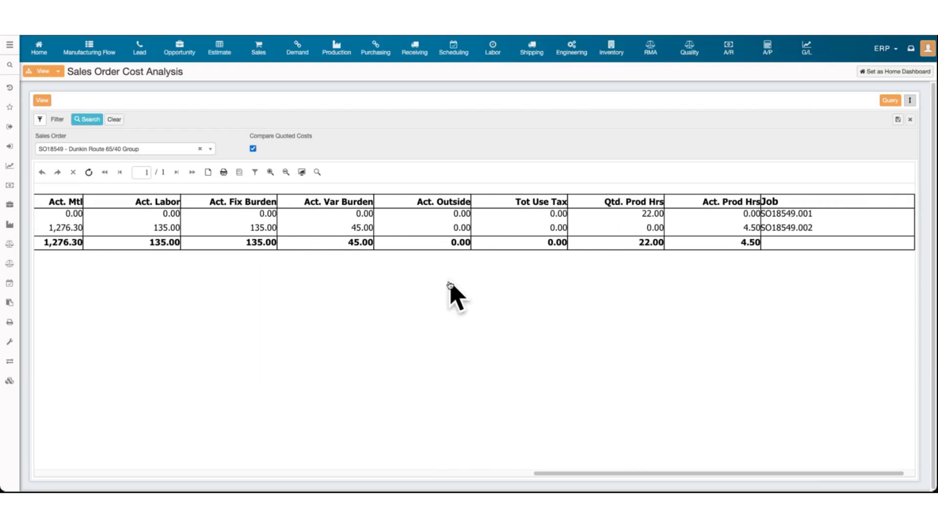
scroll(313, 240, left, 20)
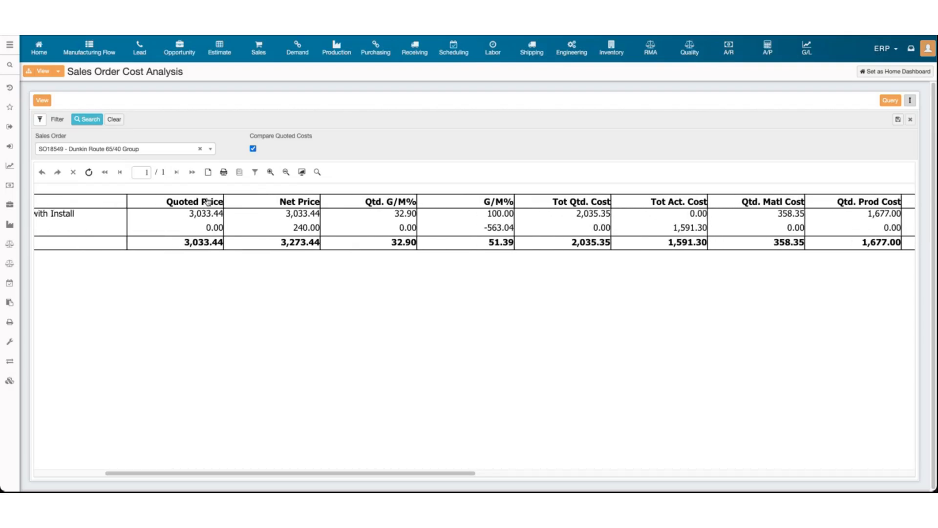
scroll(210, 202, left, 5)
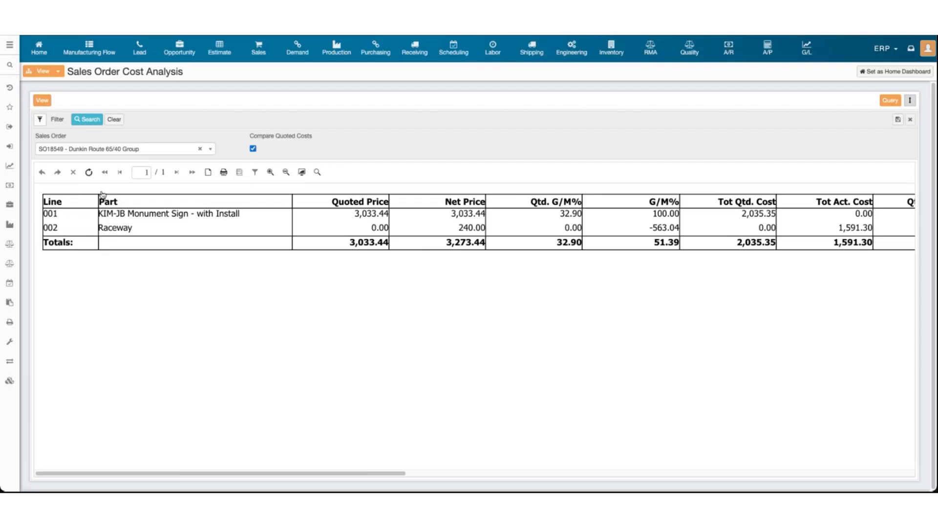
key(alt+Left)
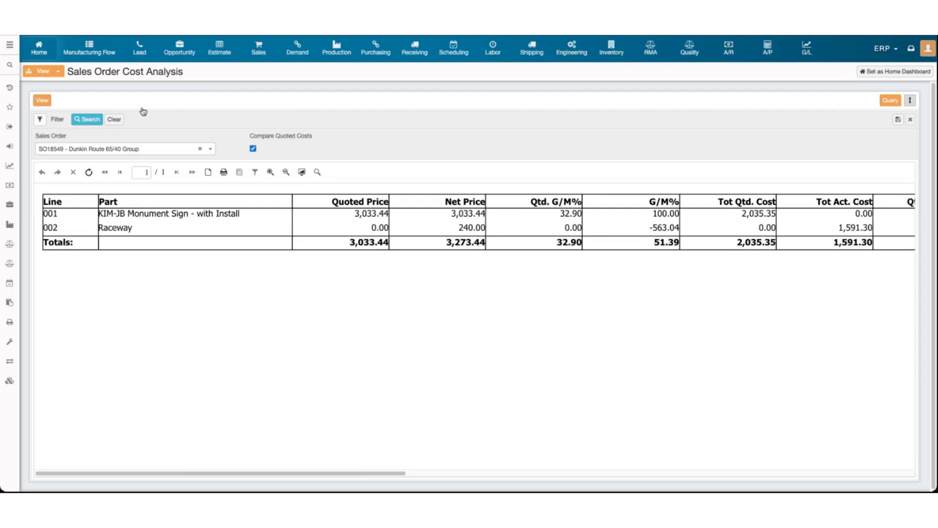